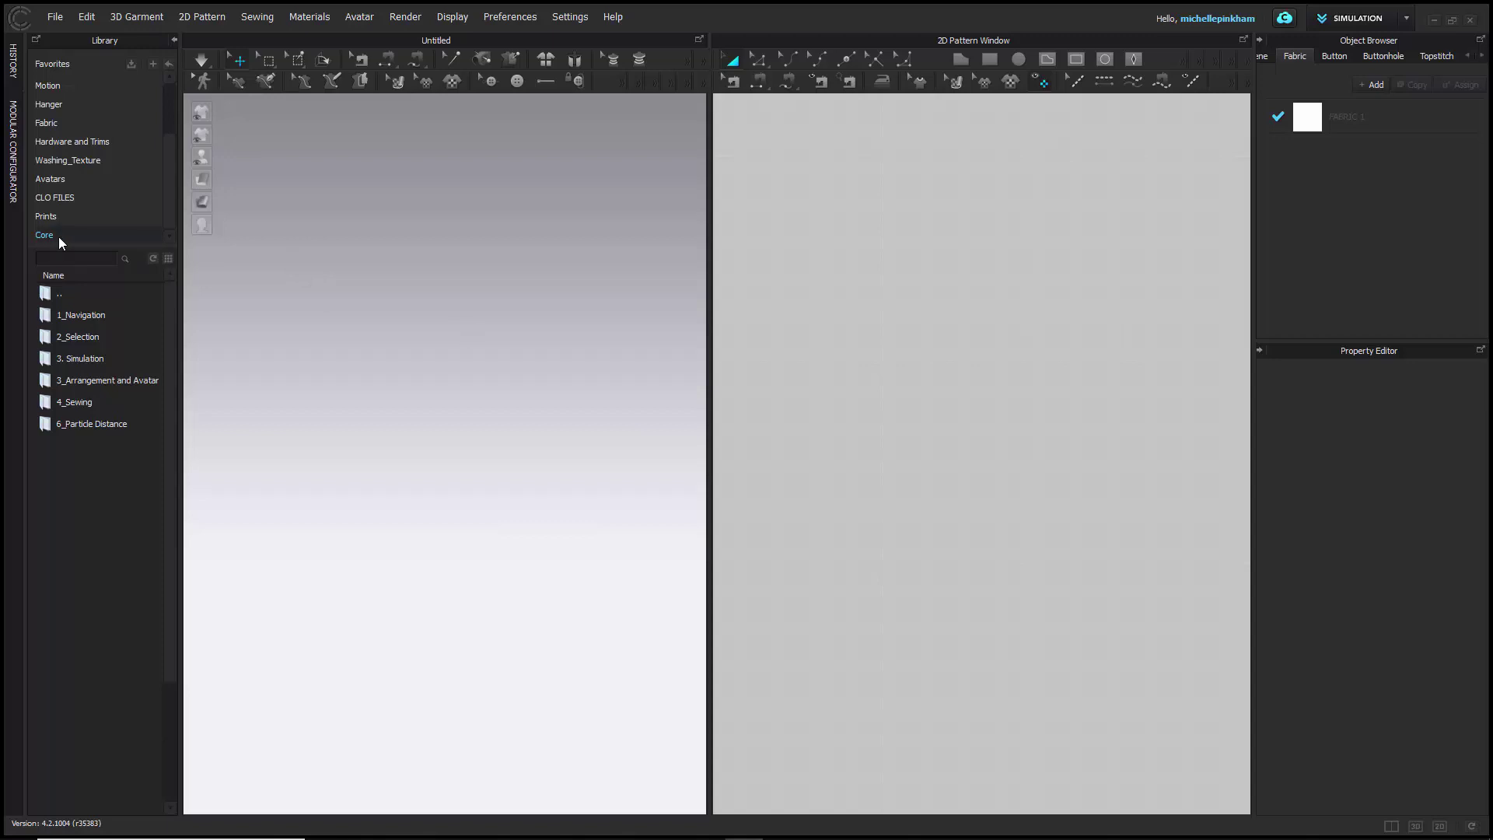
# - Open the 1_Navigation folder, widen the Library, and bring up options for 100_3D_Navigation_Intro.ZPrj
pyautogui.doubleClick(120, 317)
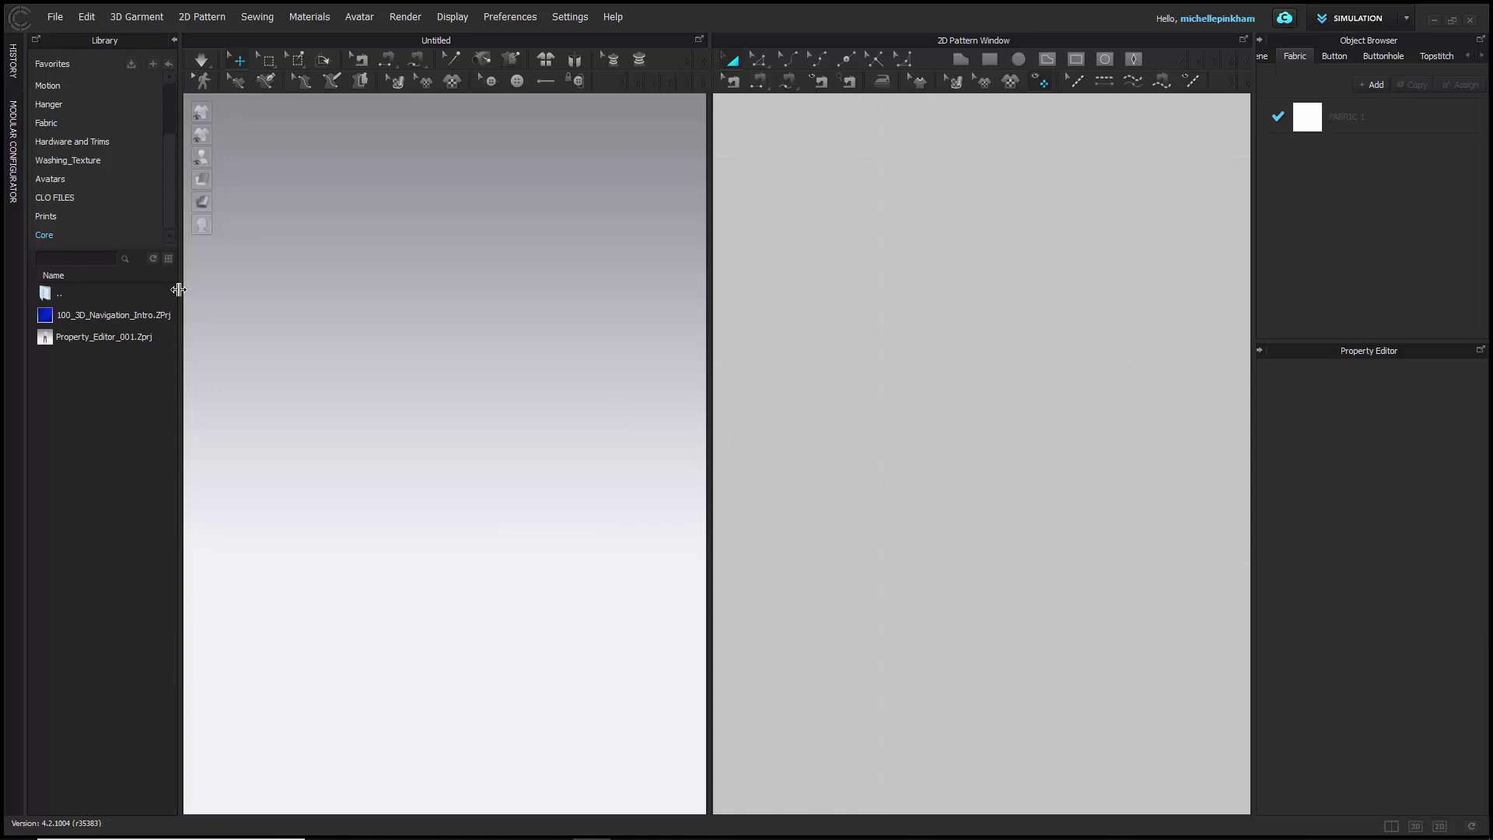
pyautogui.moveTo(179, 289); pyautogui.dragTo(208, 295)
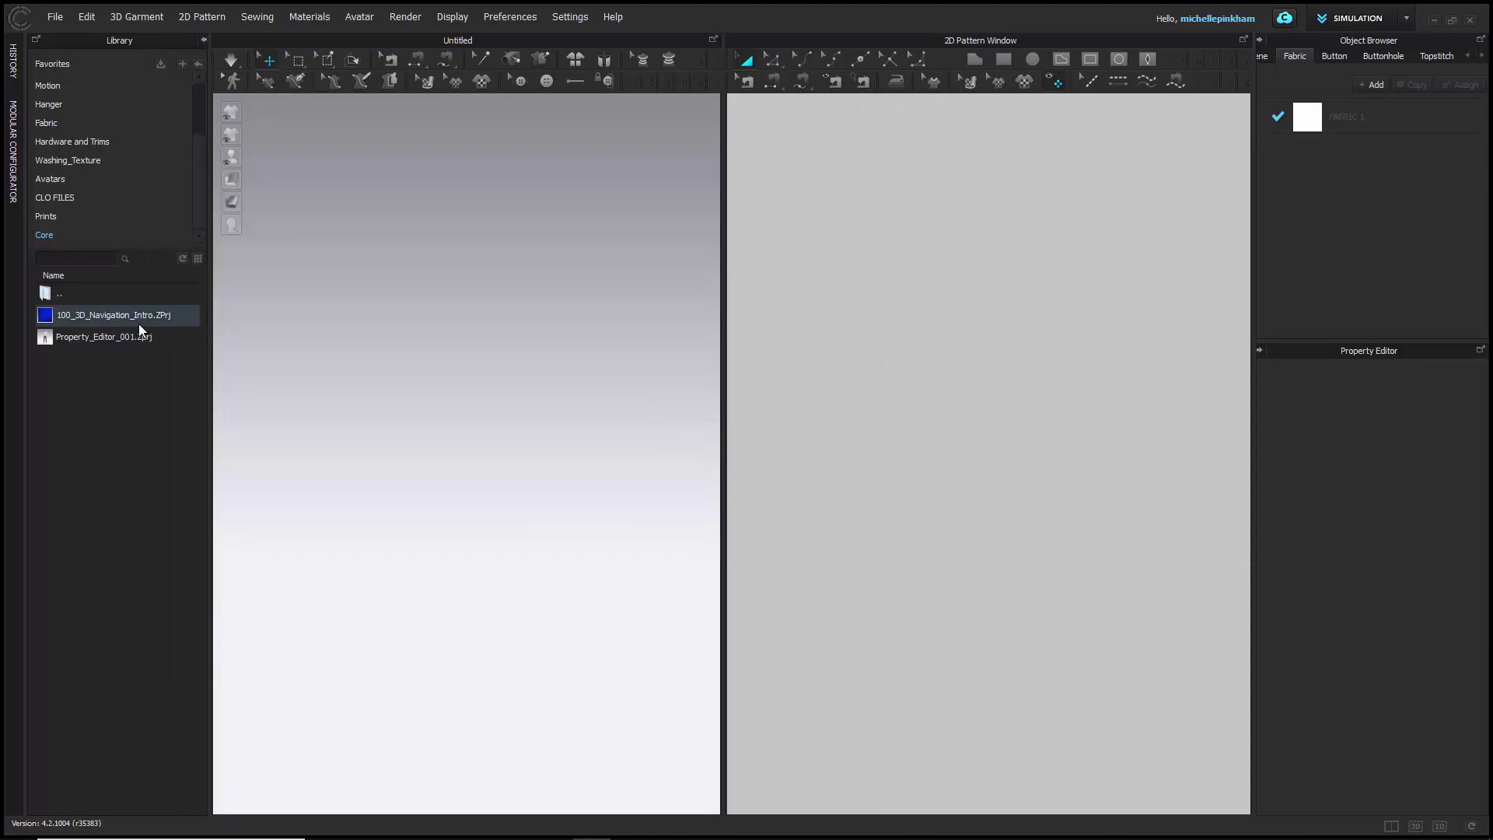
pyautogui.moveTo(139, 324)
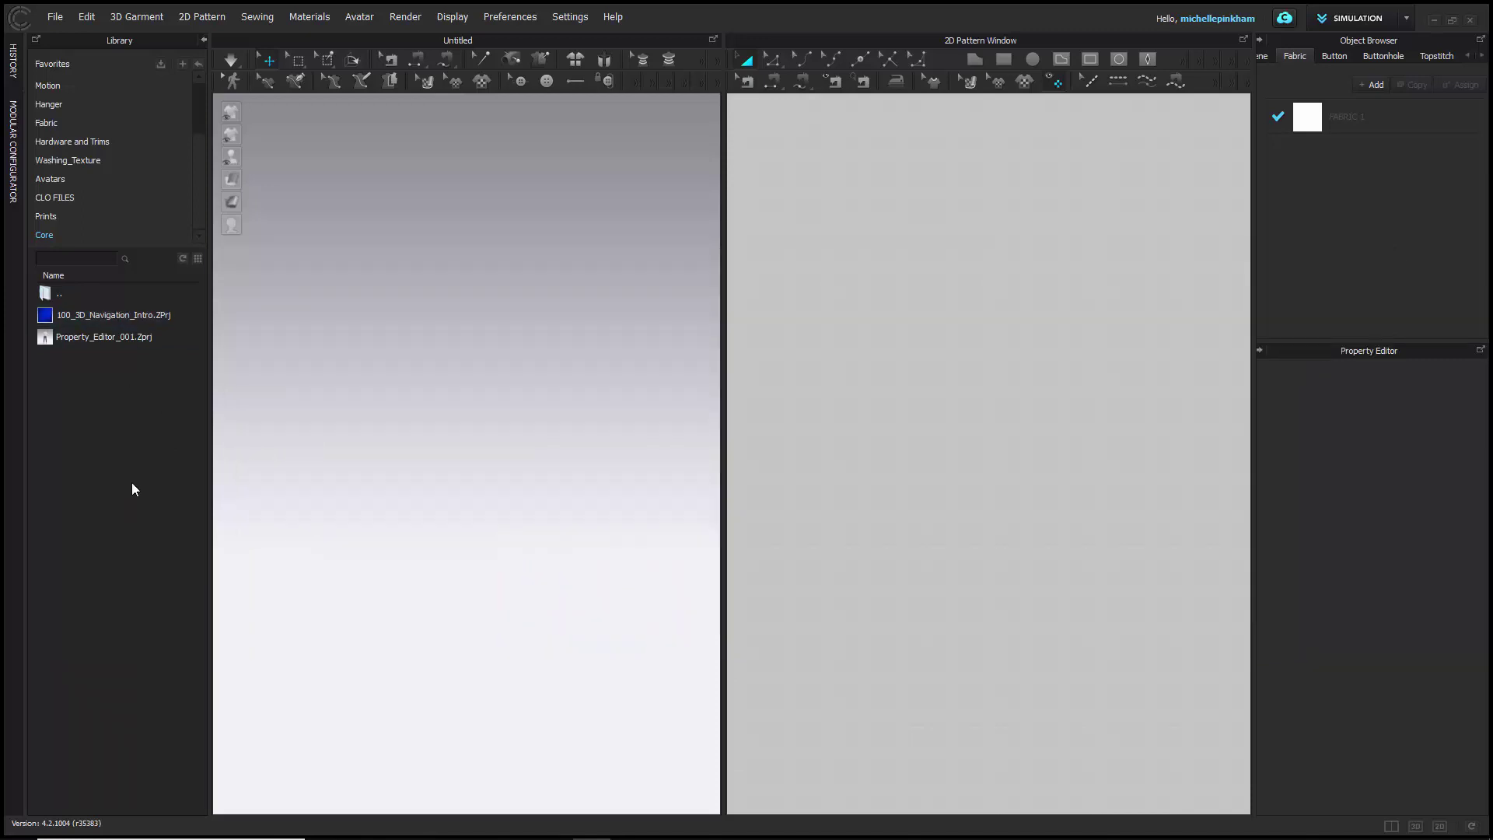
pyautogui.rightClick(131, 319)
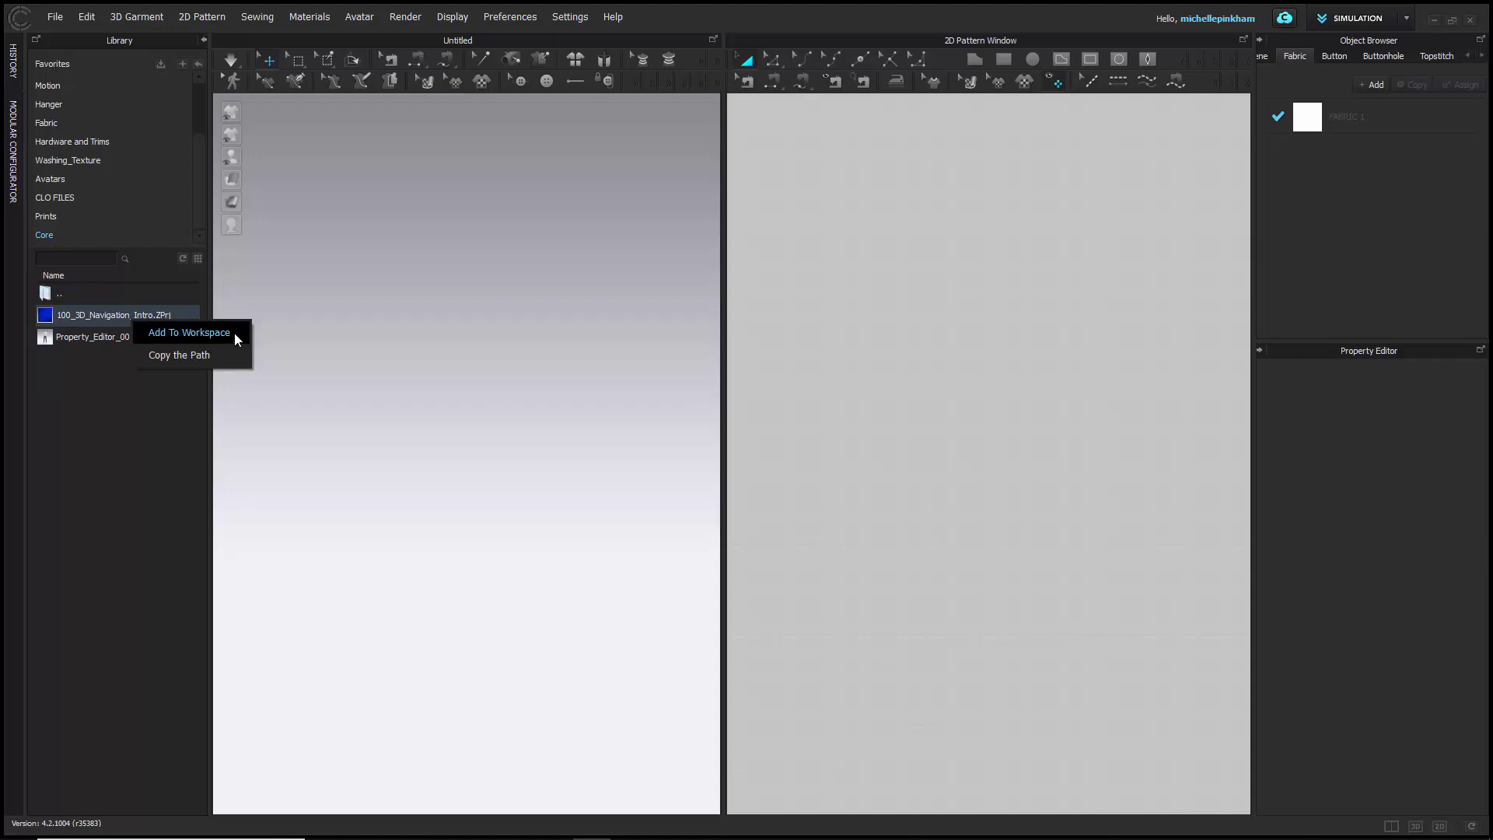
# - Add 100_3D_Navigation_Intro.ZPrj to the workspace and switch to the 3D-only window layout
pyautogui.click(235, 342)
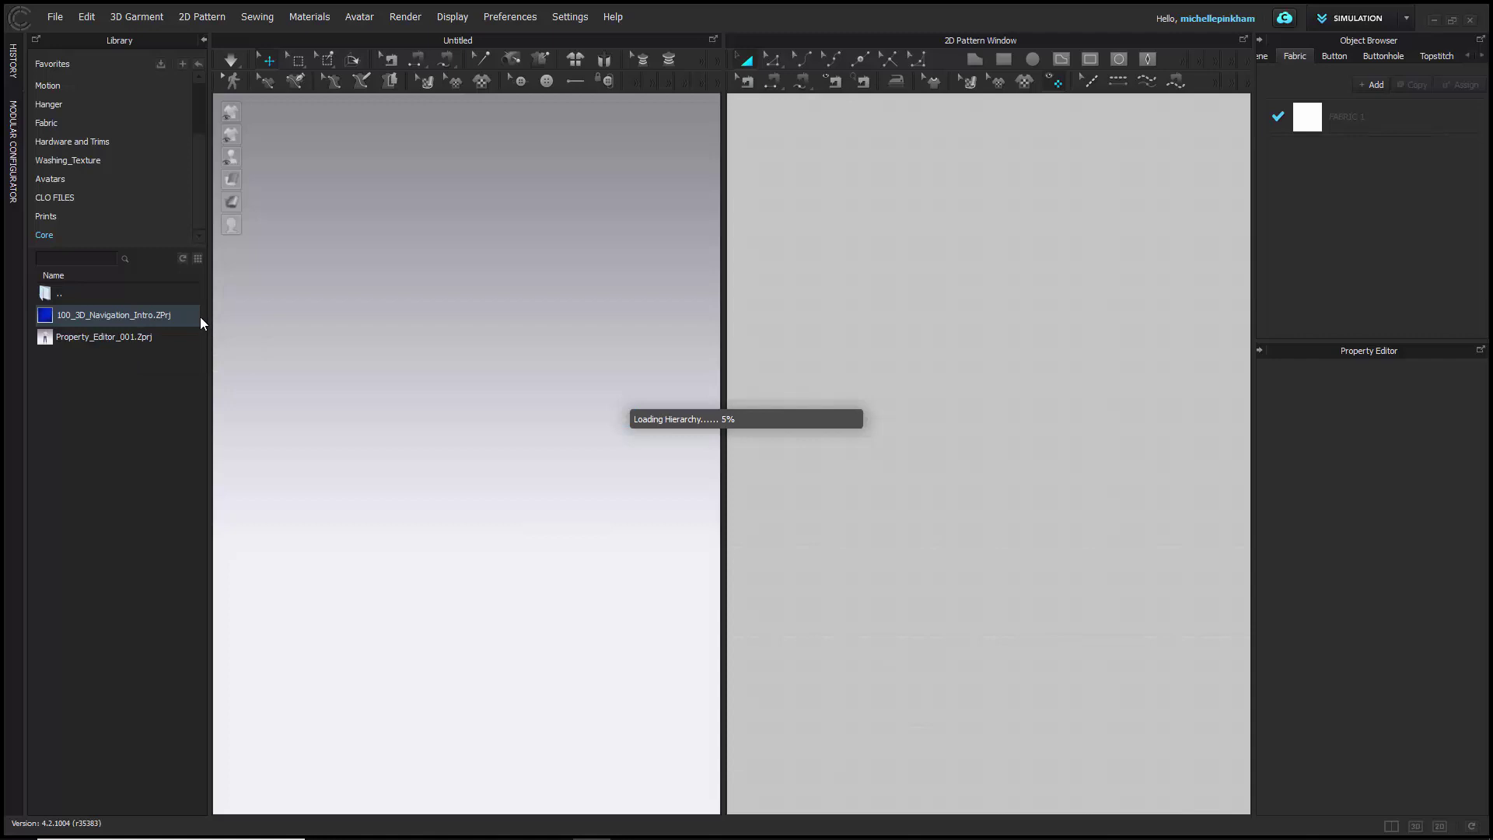
pyautogui.scroll(-5, 517, 376)
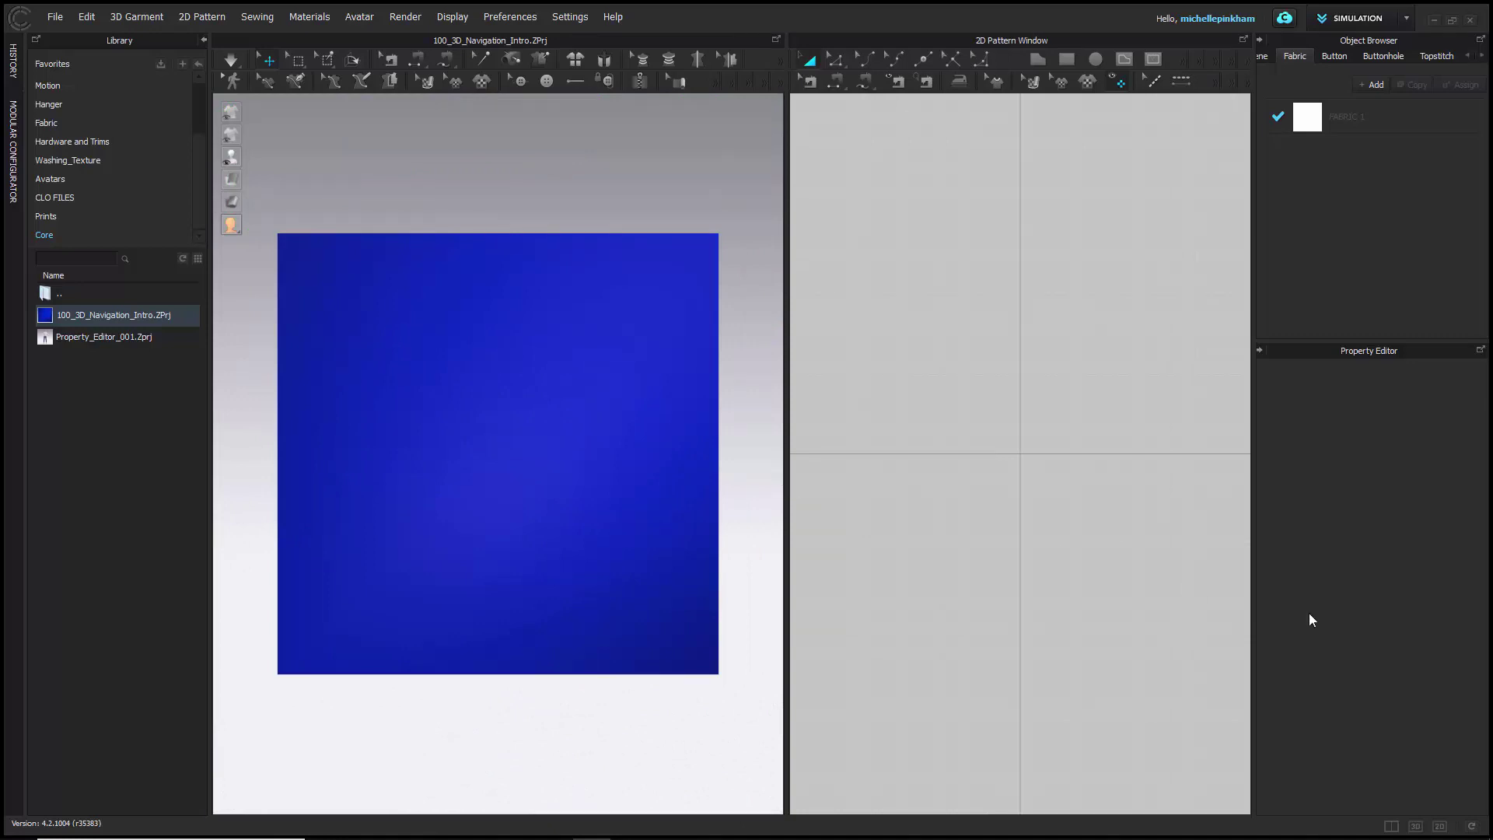
pyautogui.click(1416, 827)
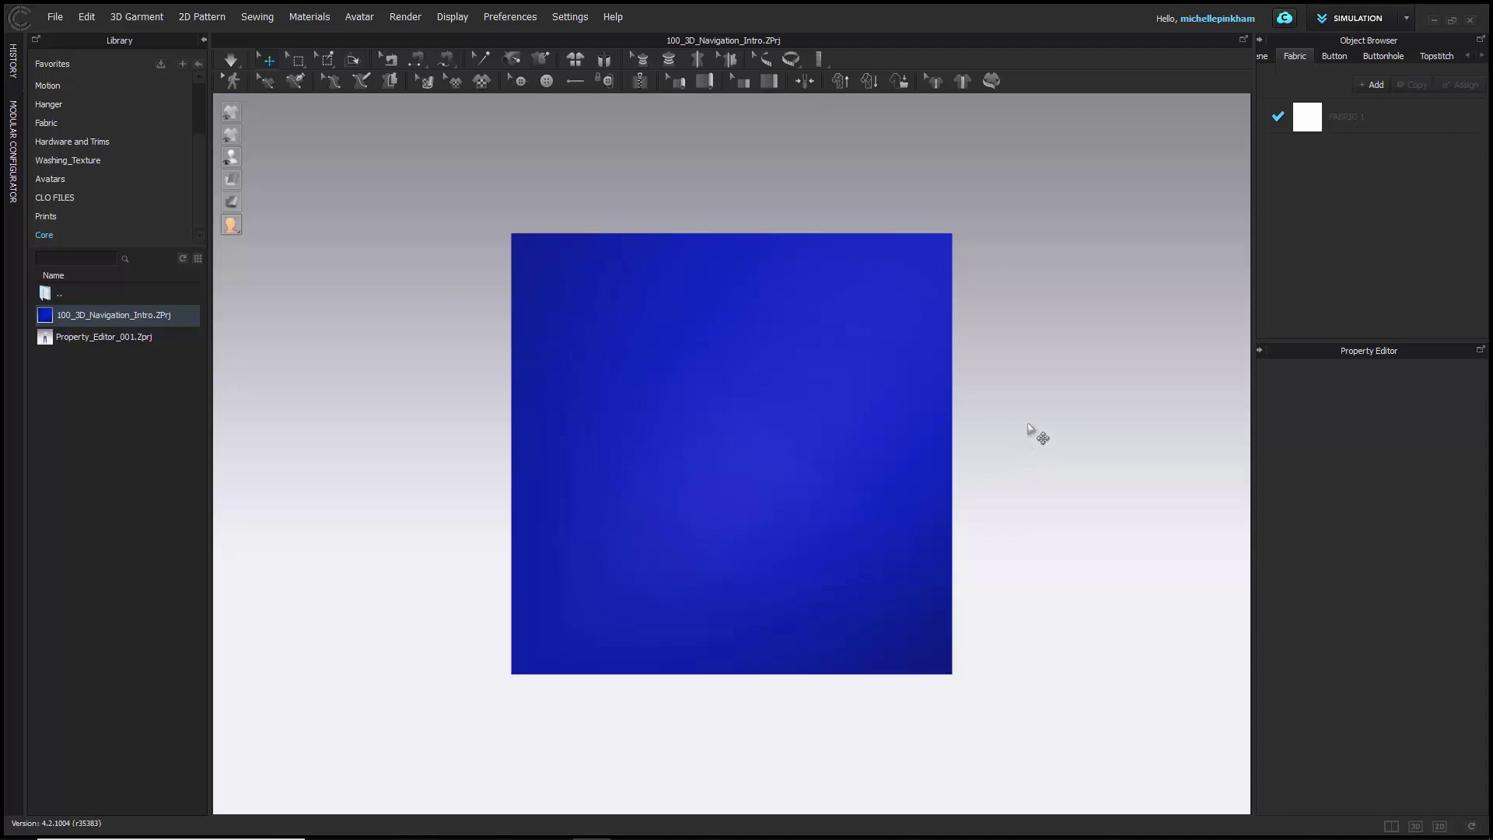
# - Orbit the cube to show its green top and blue front, zooming in and out
pyautogui.click(1028, 418)
pyautogui.moveTo(1026, 413); pyautogui.dragTo(977, 342, button='right')
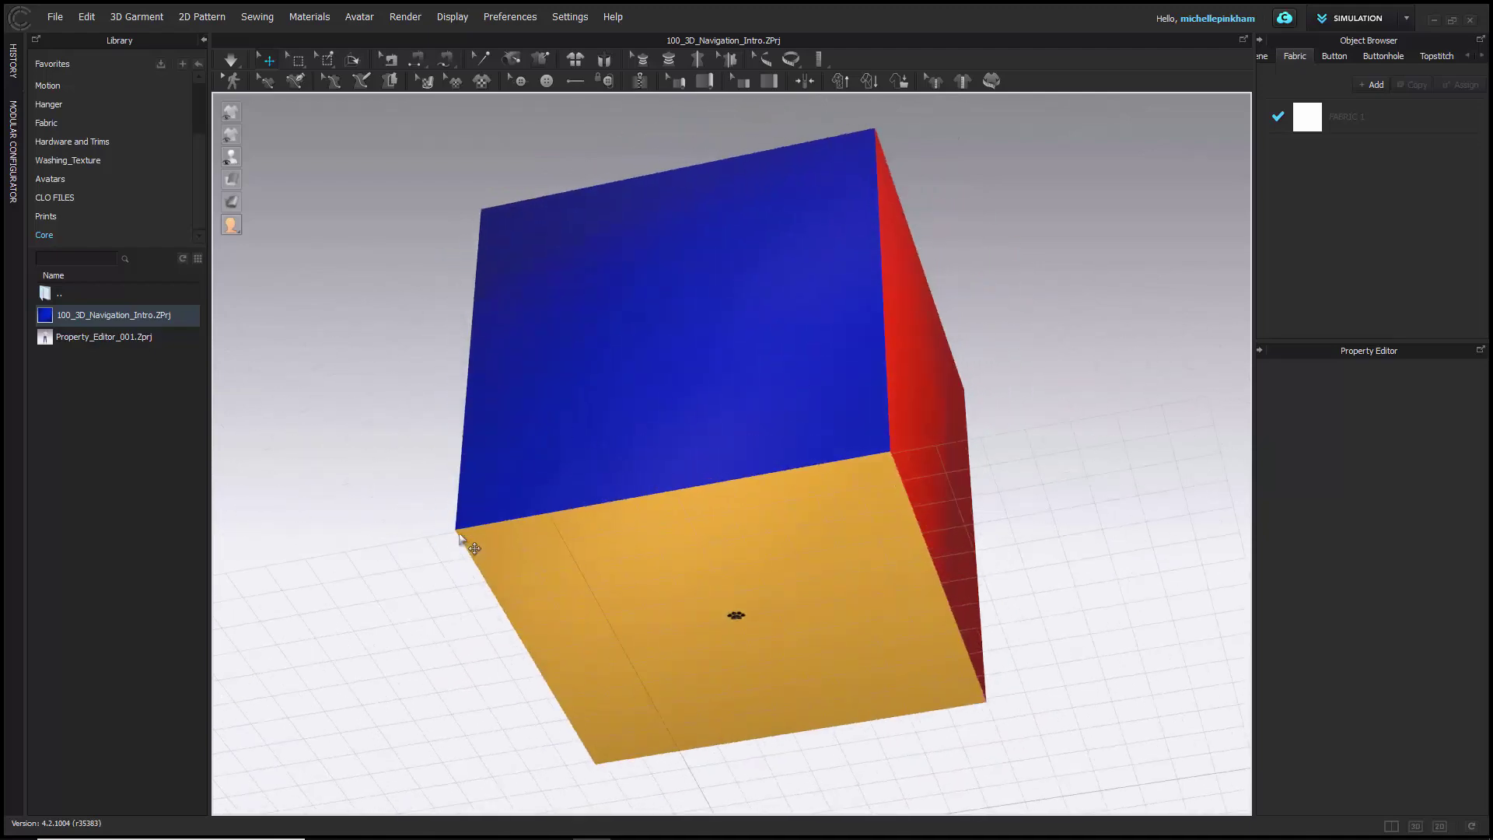
pyautogui.moveTo(453, 427); pyautogui.dragTo(777, 625, button='right')
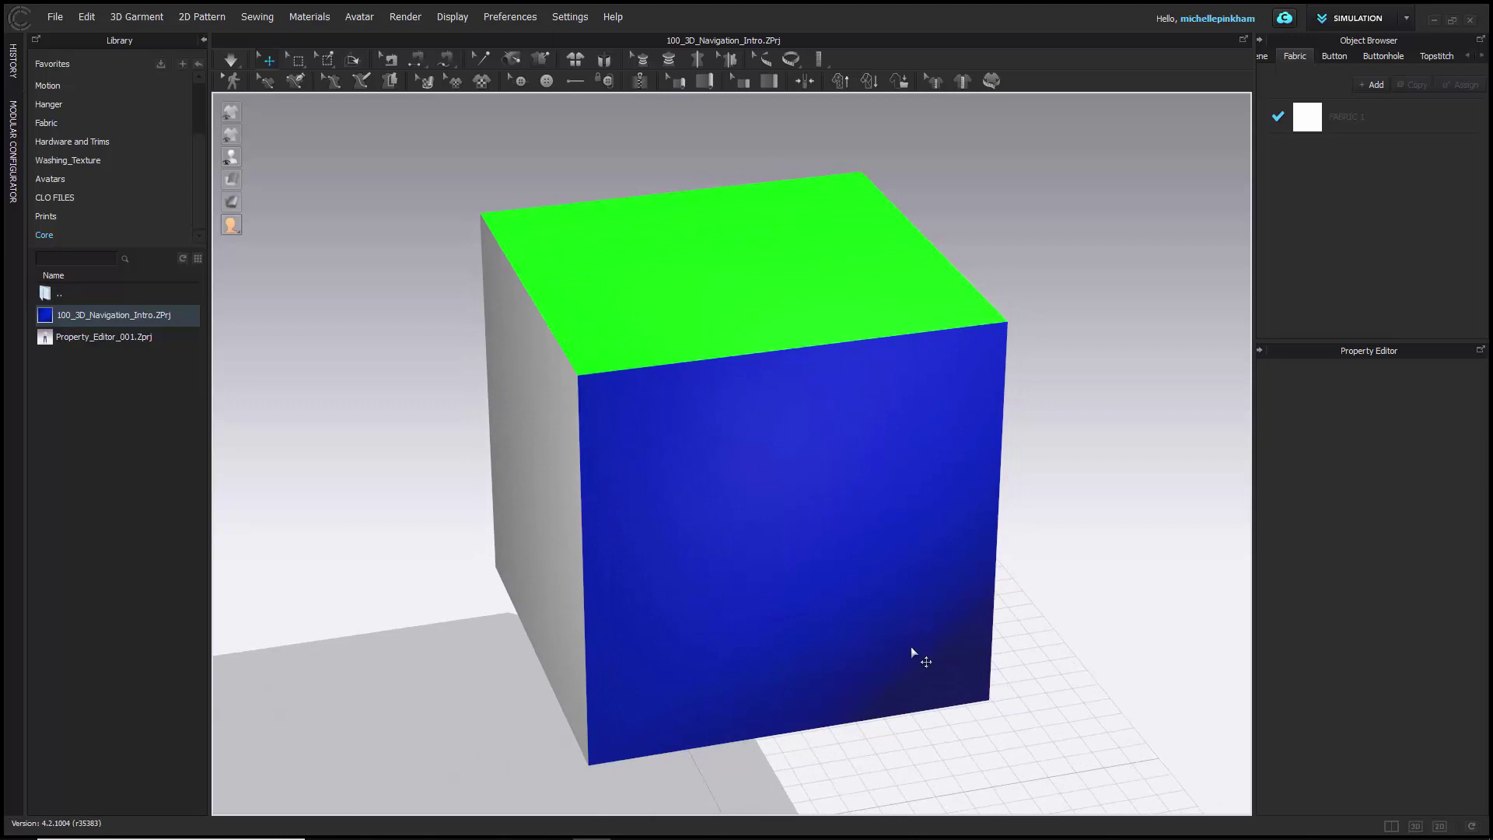
pyautogui.scroll(-5, 909, 657)
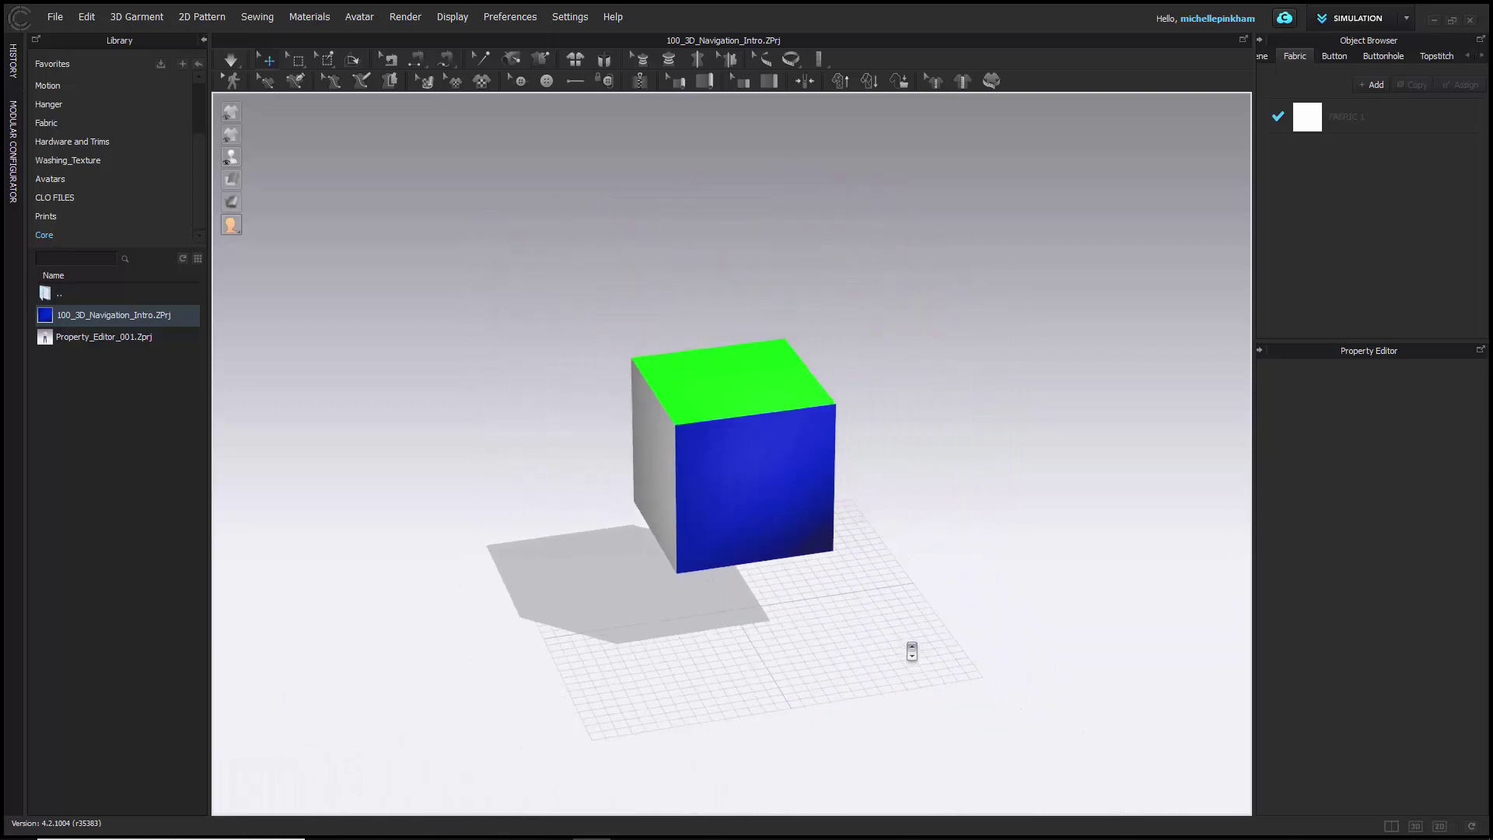
pyautogui.scroll(6, 906, 650)
pyautogui.scroll(2, 903, 641)
pyautogui.scroll(-5, 901, 643)
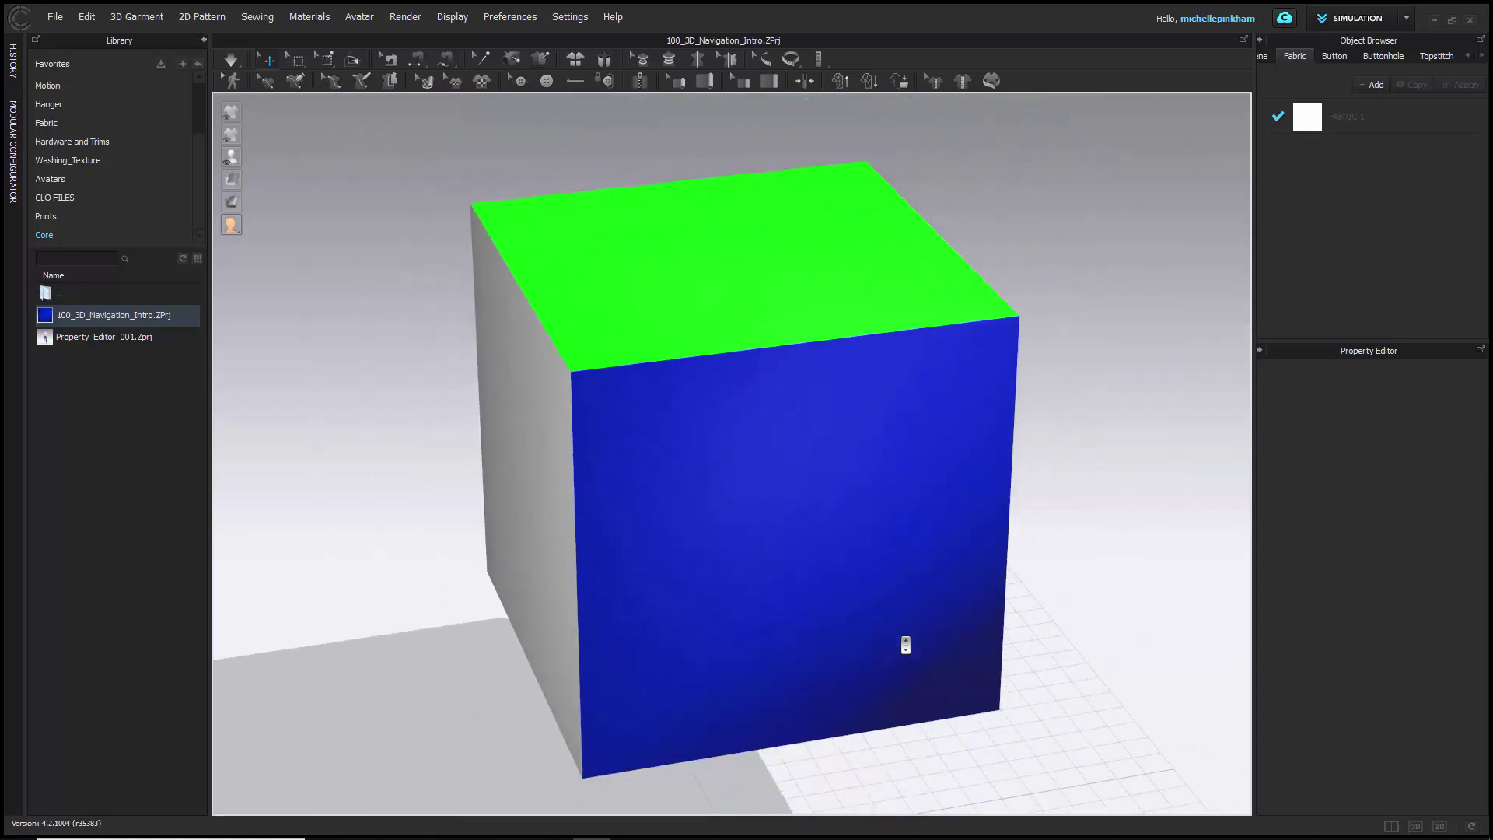
pyautogui.scroll(4, 905, 646)
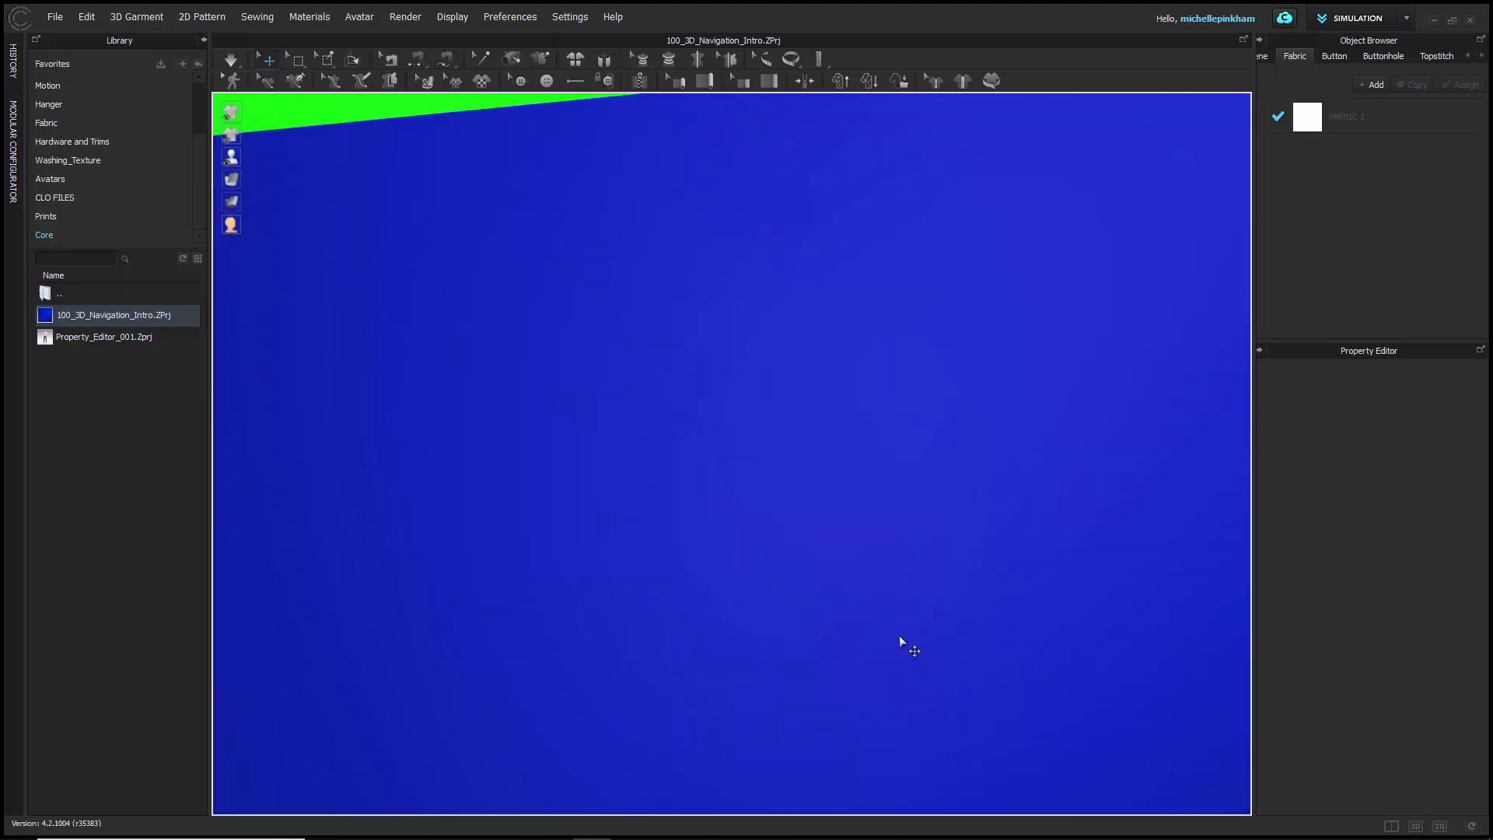
pyautogui.scroll(-4, 904, 646)
pyautogui.scroll(-2, 905, 646)
pyautogui.scroll(6, 904, 644)
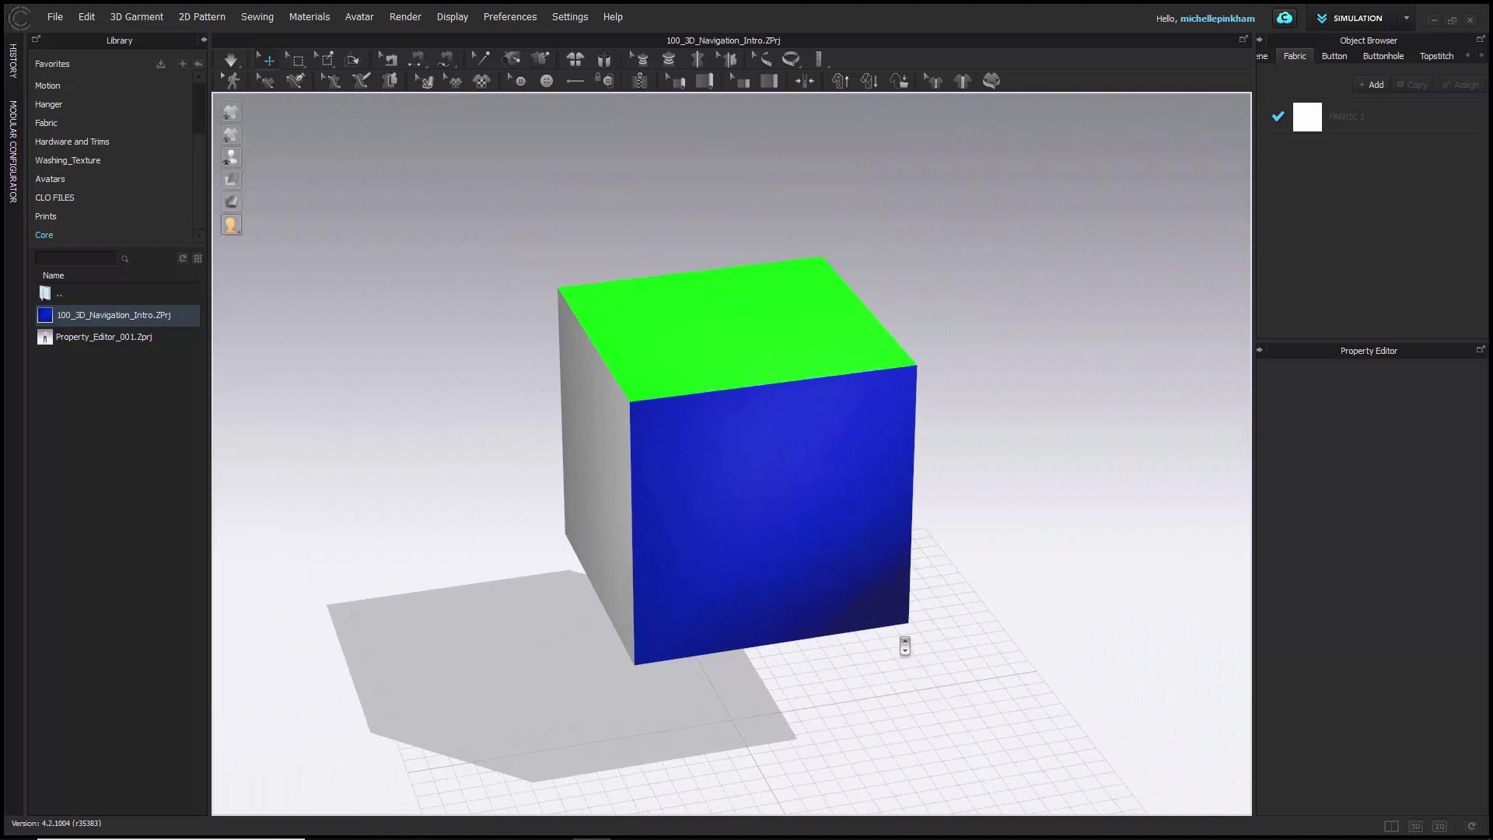
pyautogui.scroll(-7, 902, 645)
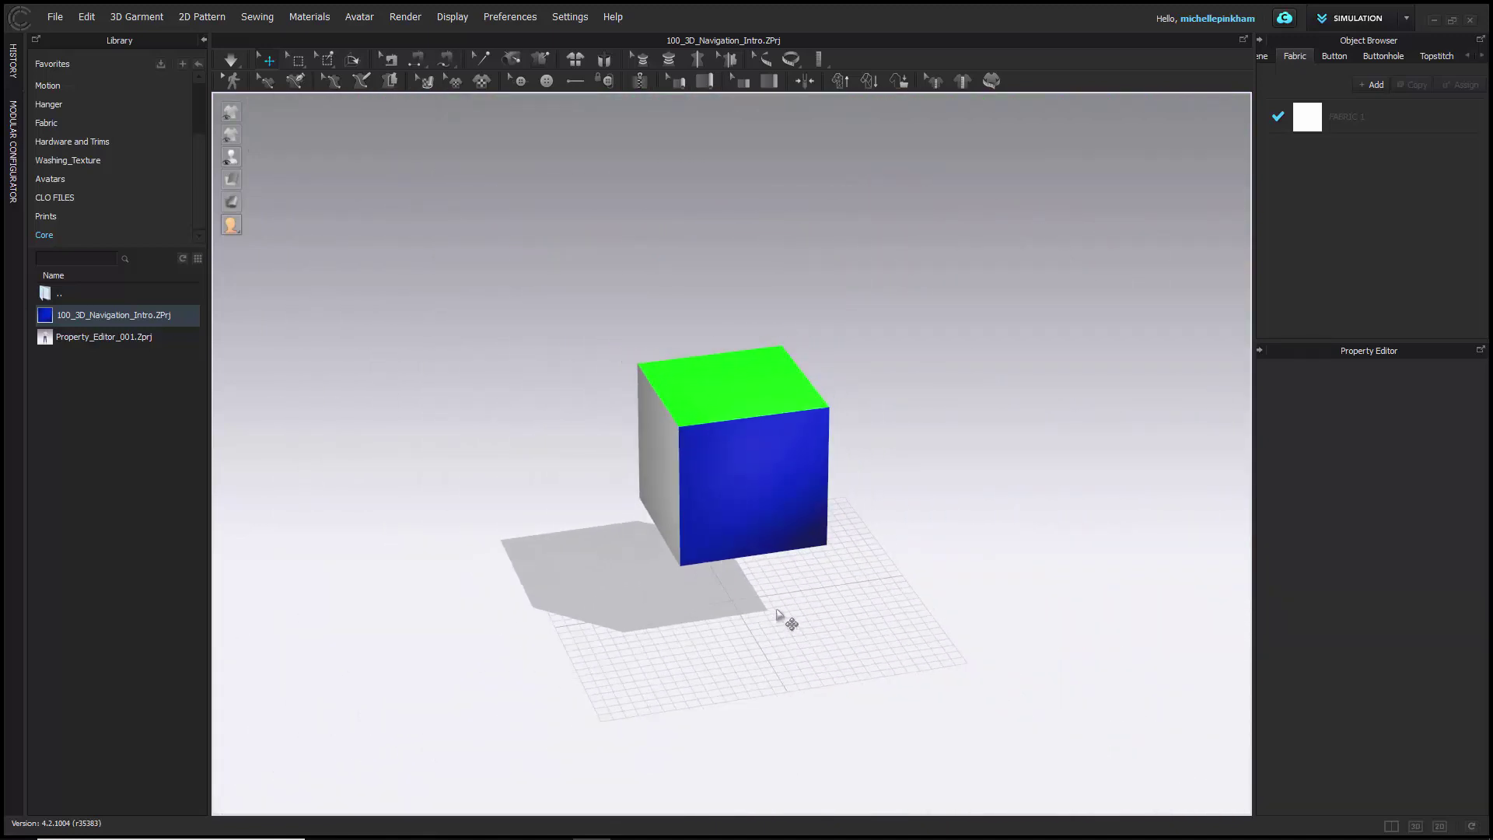
pyautogui.scroll(3, 777, 618)
# - Orbit above the cube and round to its purple side, then pan it across the view
pyautogui.moveTo(770, 618); pyautogui.dragTo(900, 616, button='right')
pyautogui.scroll(4, 886, 602)
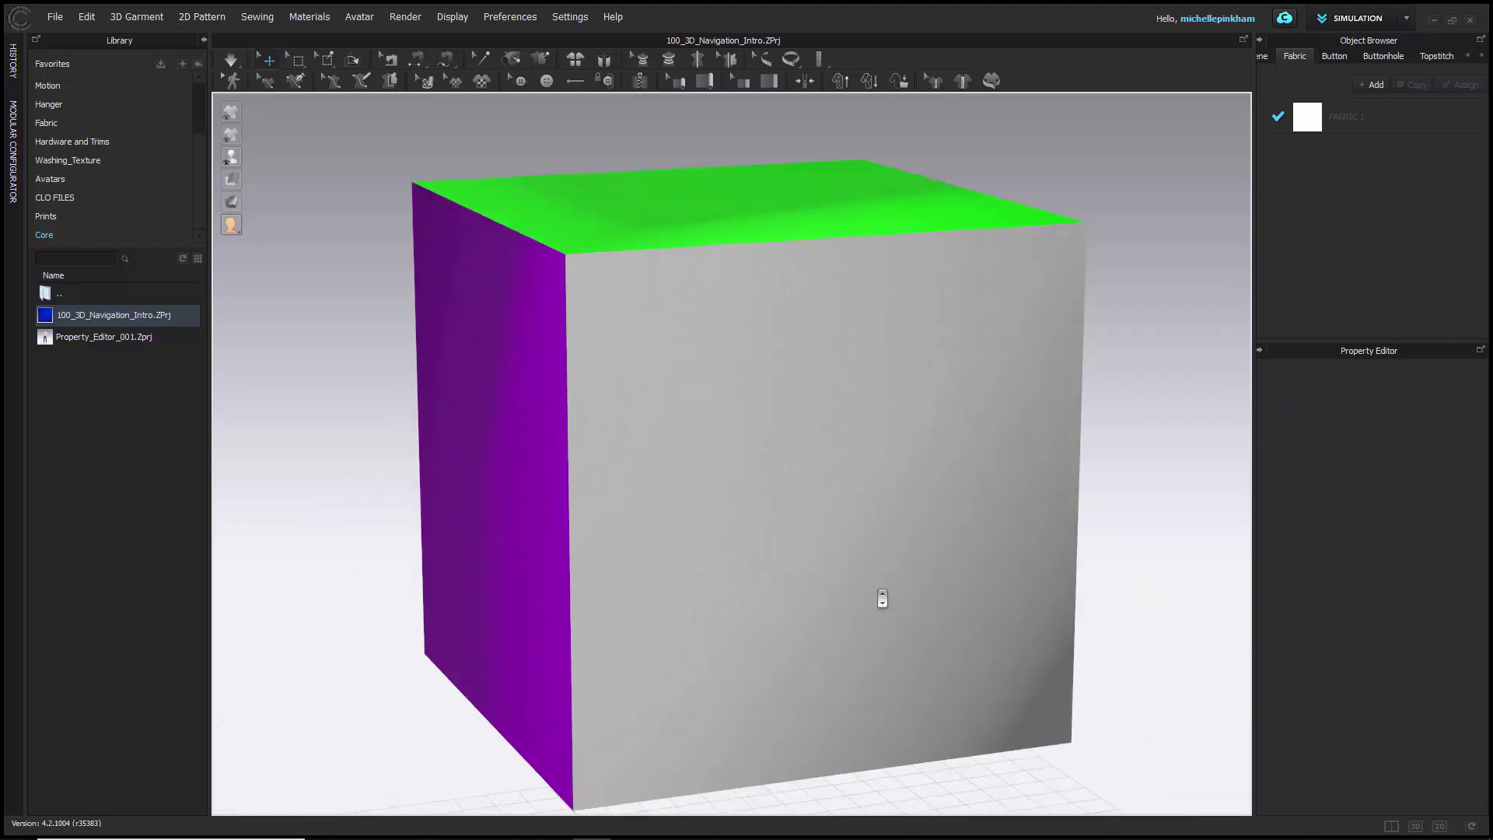
pyautogui.scroll(-5, 883, 600)
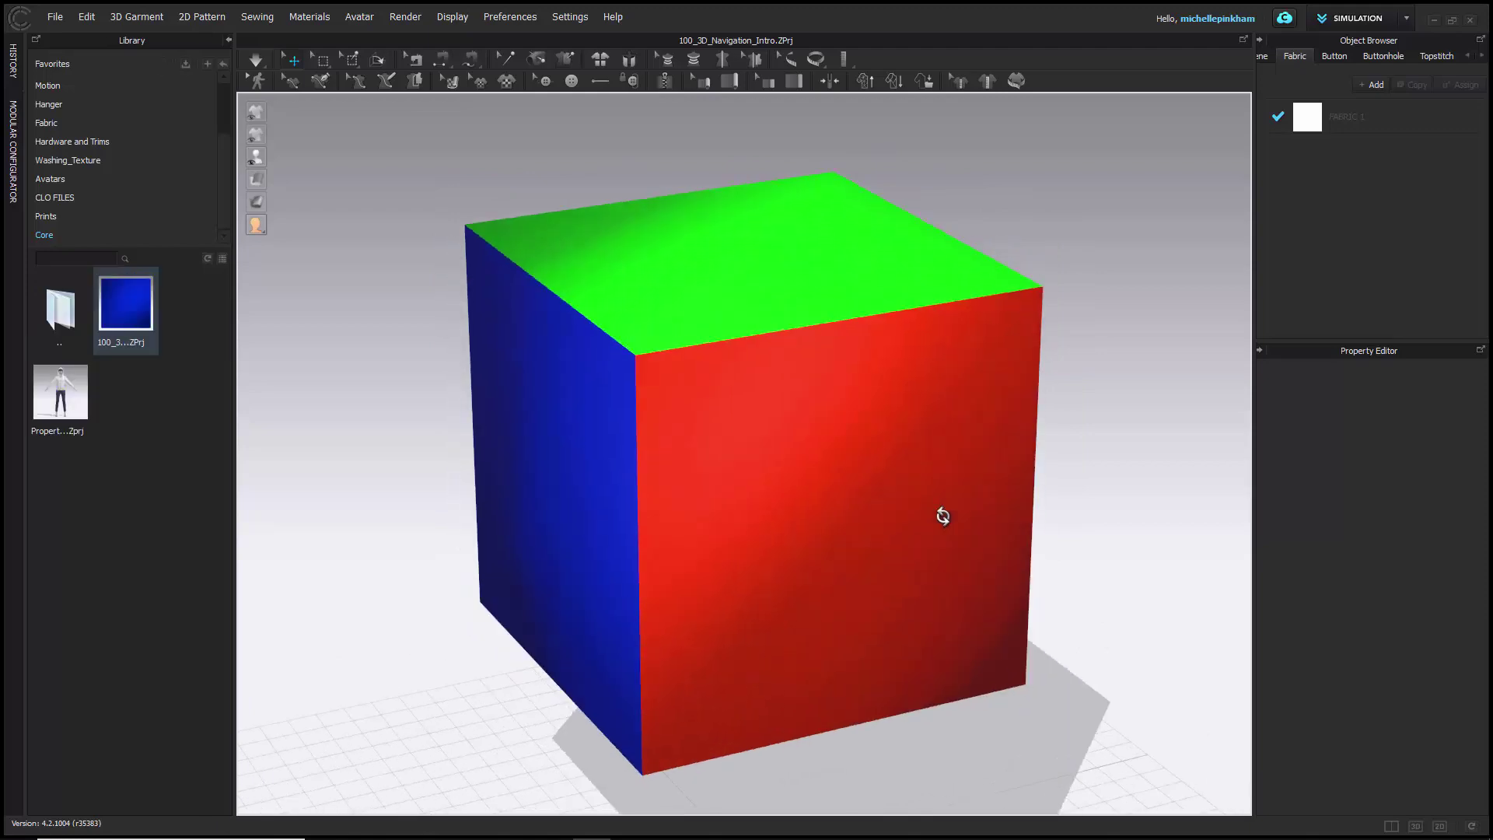
pyautogui.moveTo(939, 517); pyautogui.dragTo(977, 536, button='right')
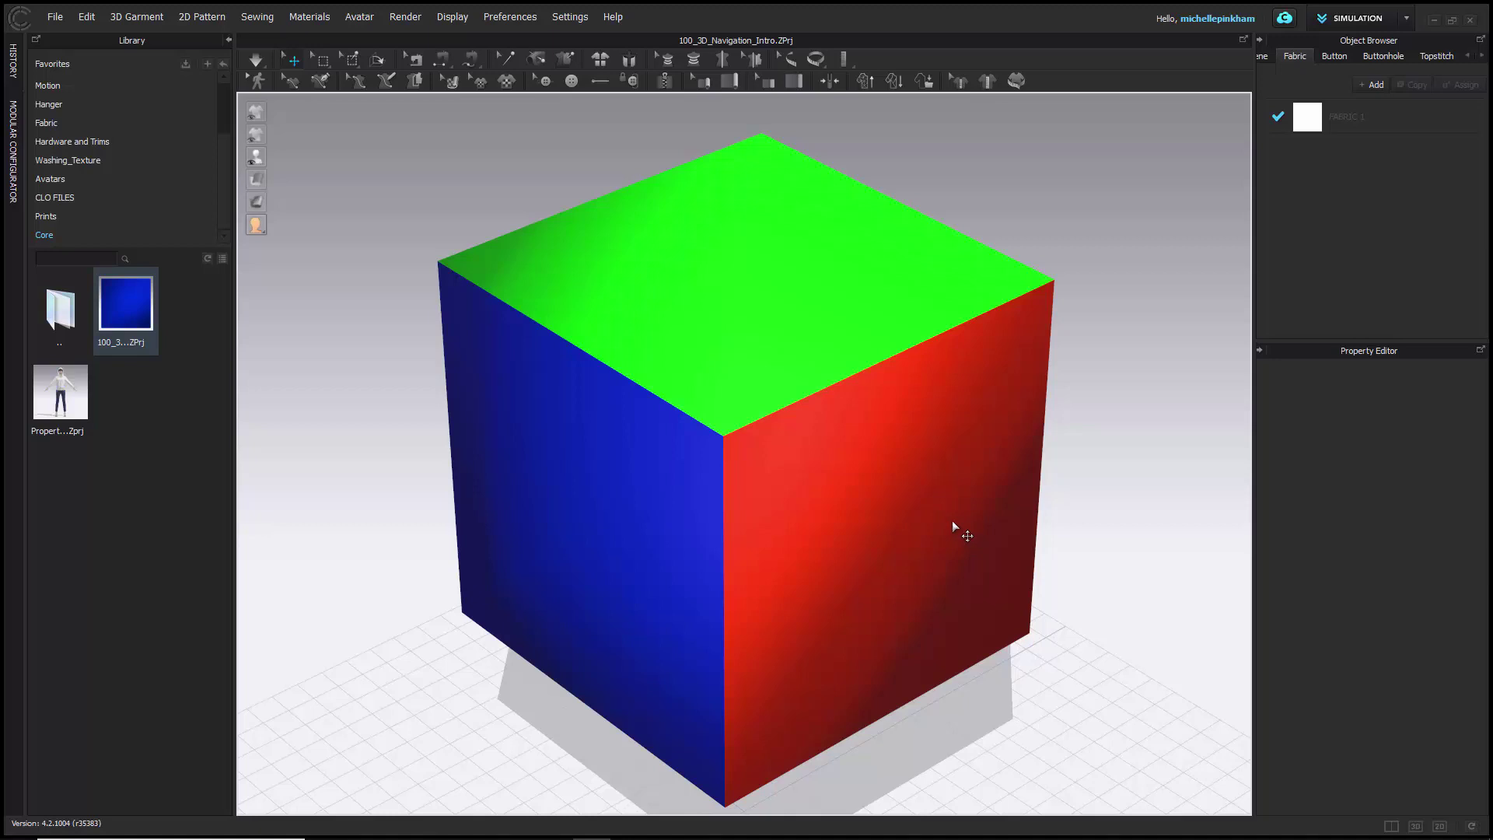
pyautogui.moveTo(955, 527); pyautogui.dragTo(1093, 506, button='middle')
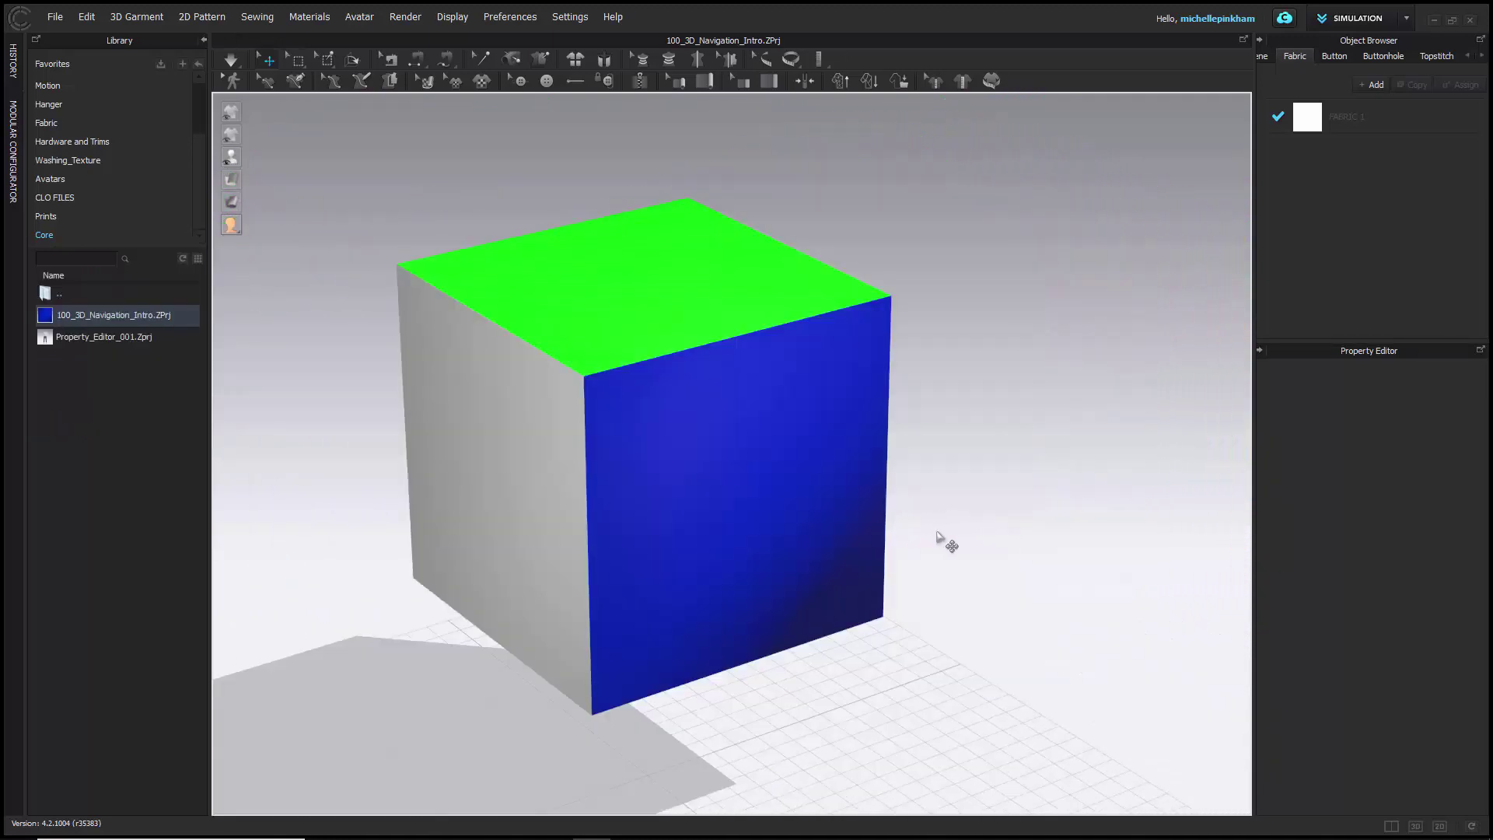
# - Orbit the cube so its red face is in front, zooming in and out
pyautogui.moveTo(1023, 543); pyautogui.dragTo(837, 546, button='right')
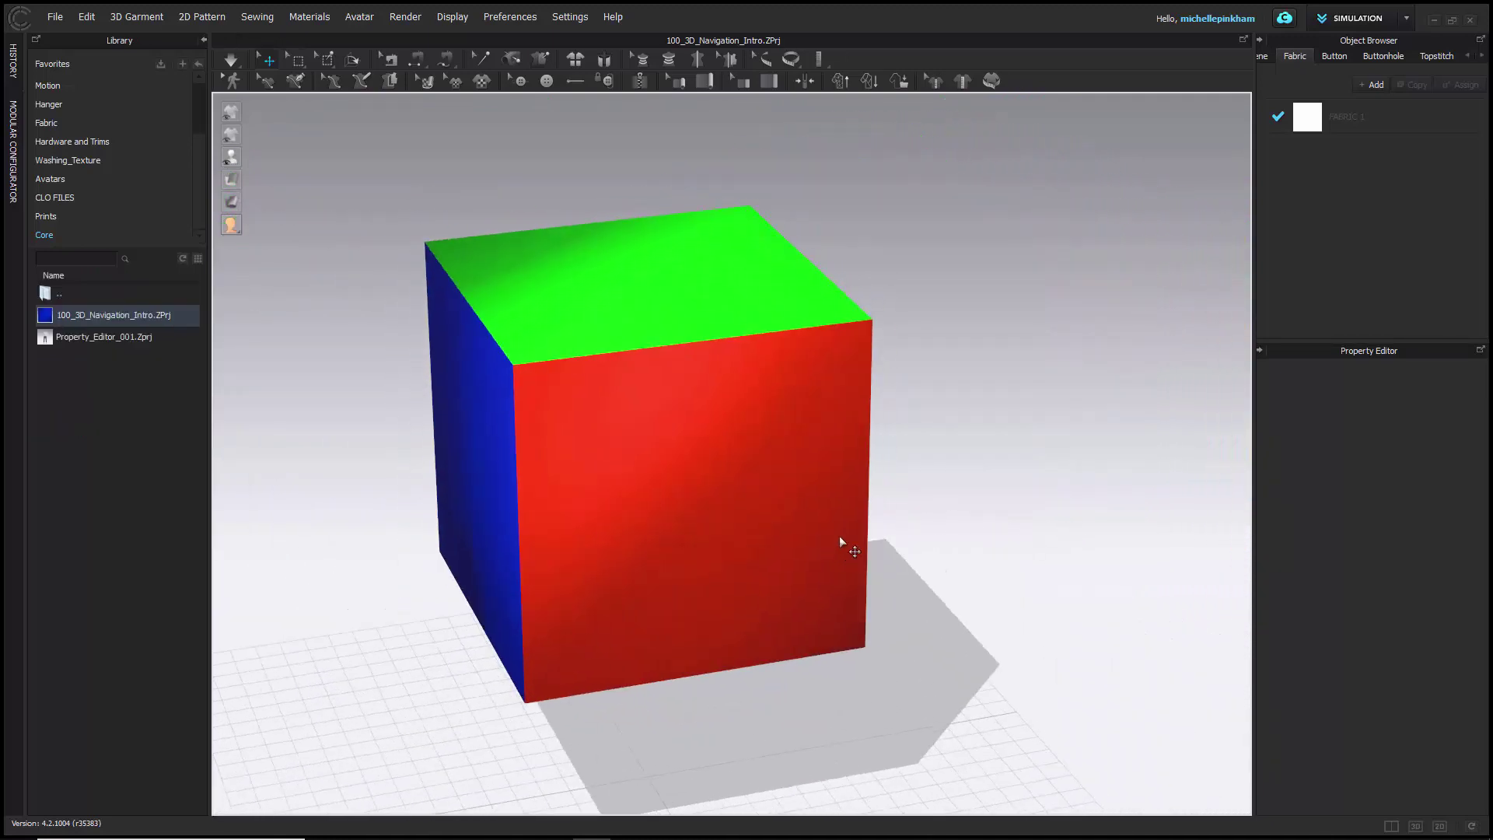
pyautogui.scroll(-3, 893, 529)
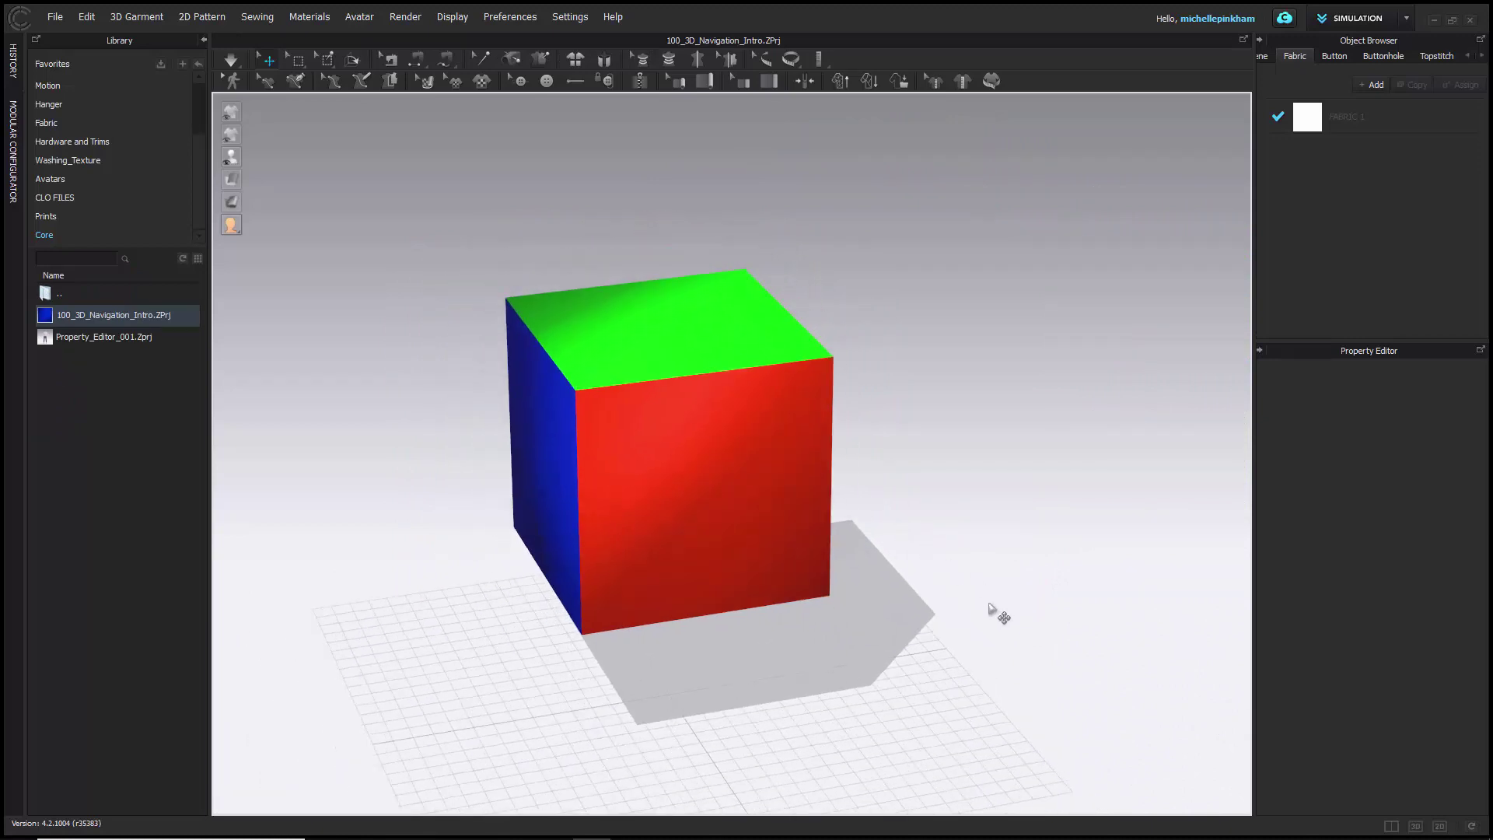
pyautogui.scroll(8, 973, 597)
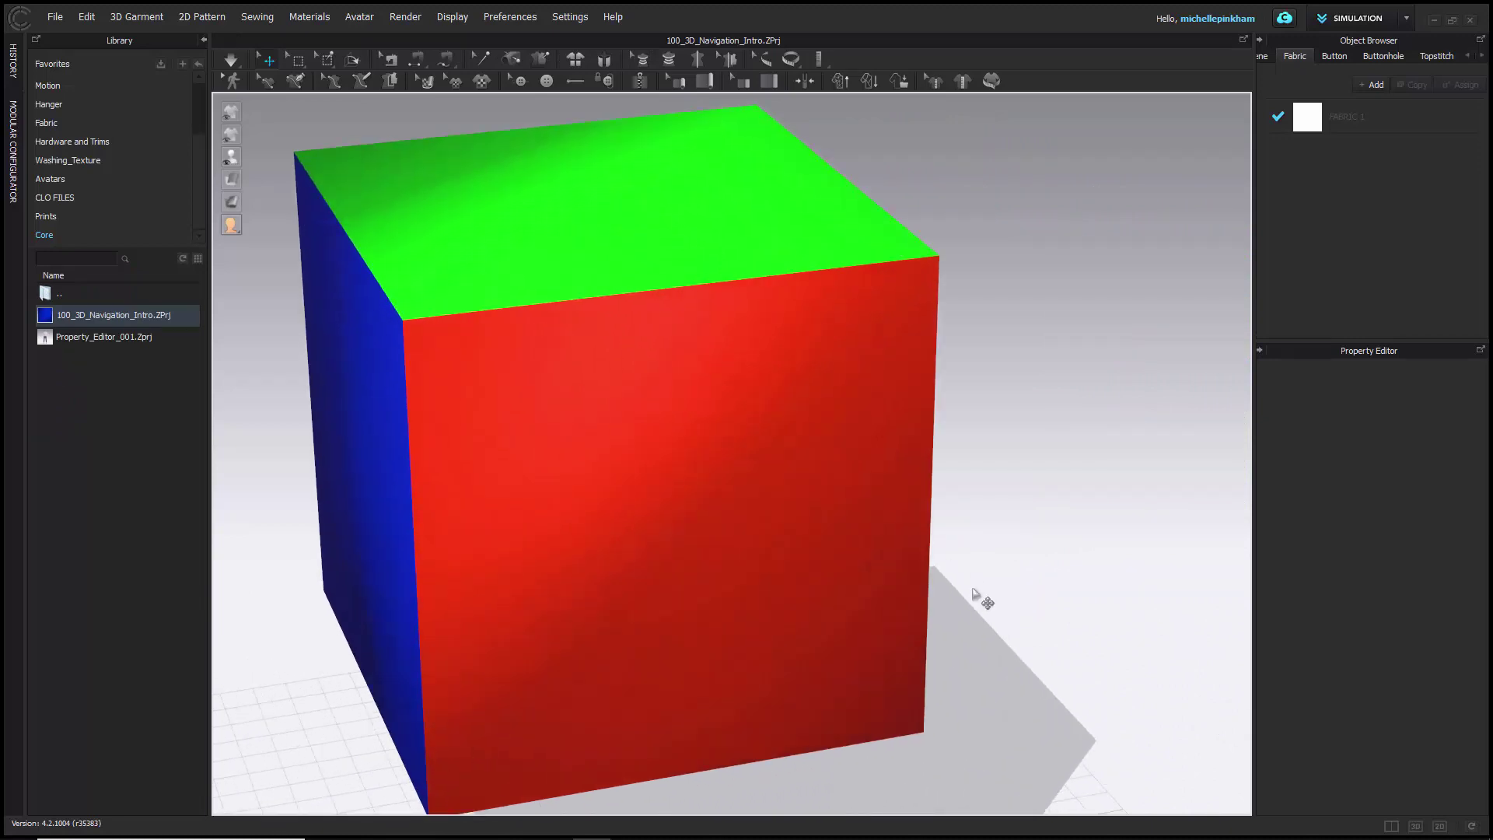
pyautogui.scroll(-8, 977, 598)
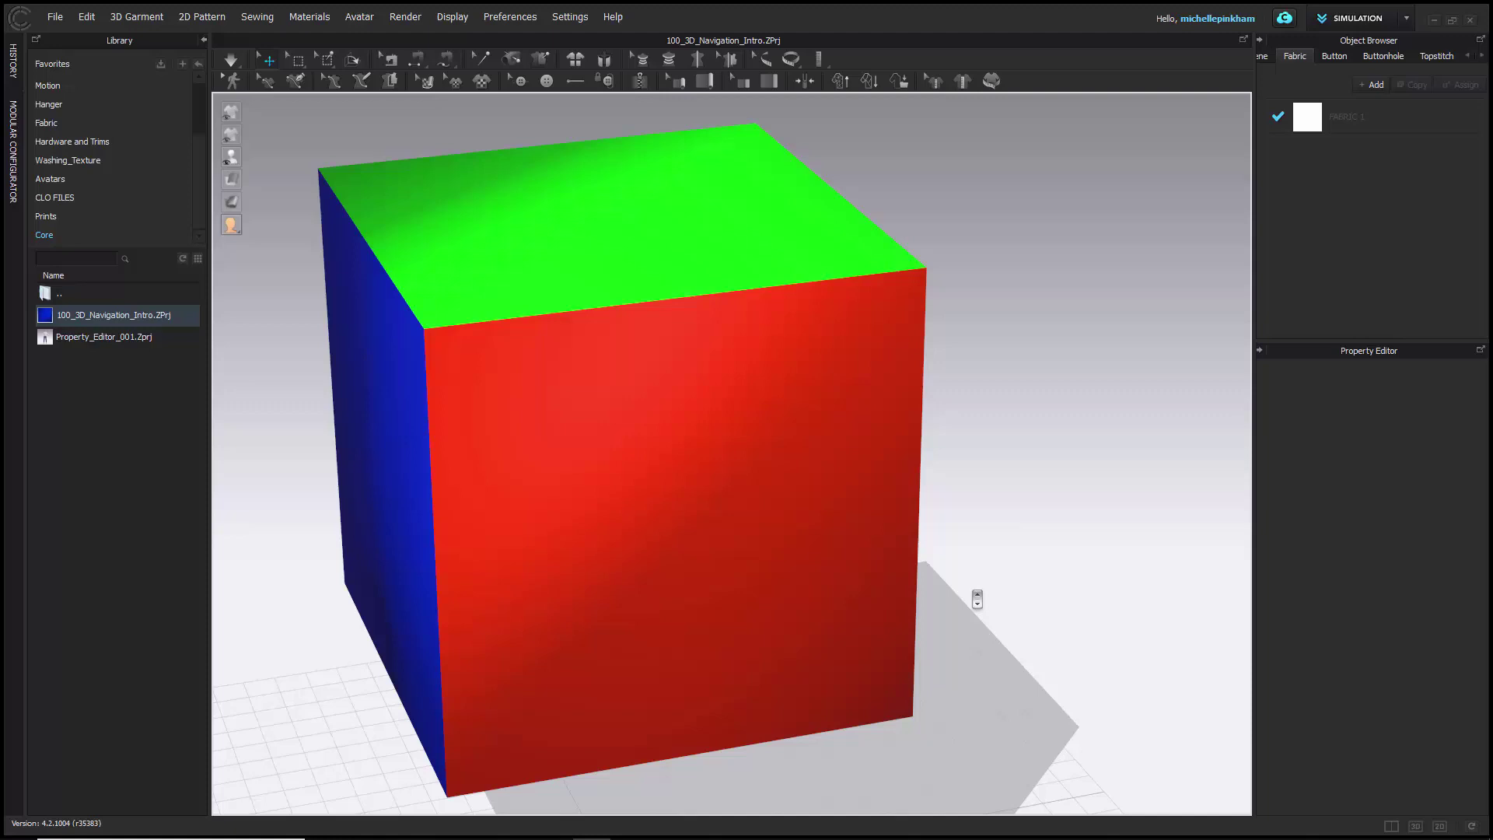
pyautogui.scroll(-4, 976, 599)
pyautogui.scroll(4, 977, 599)
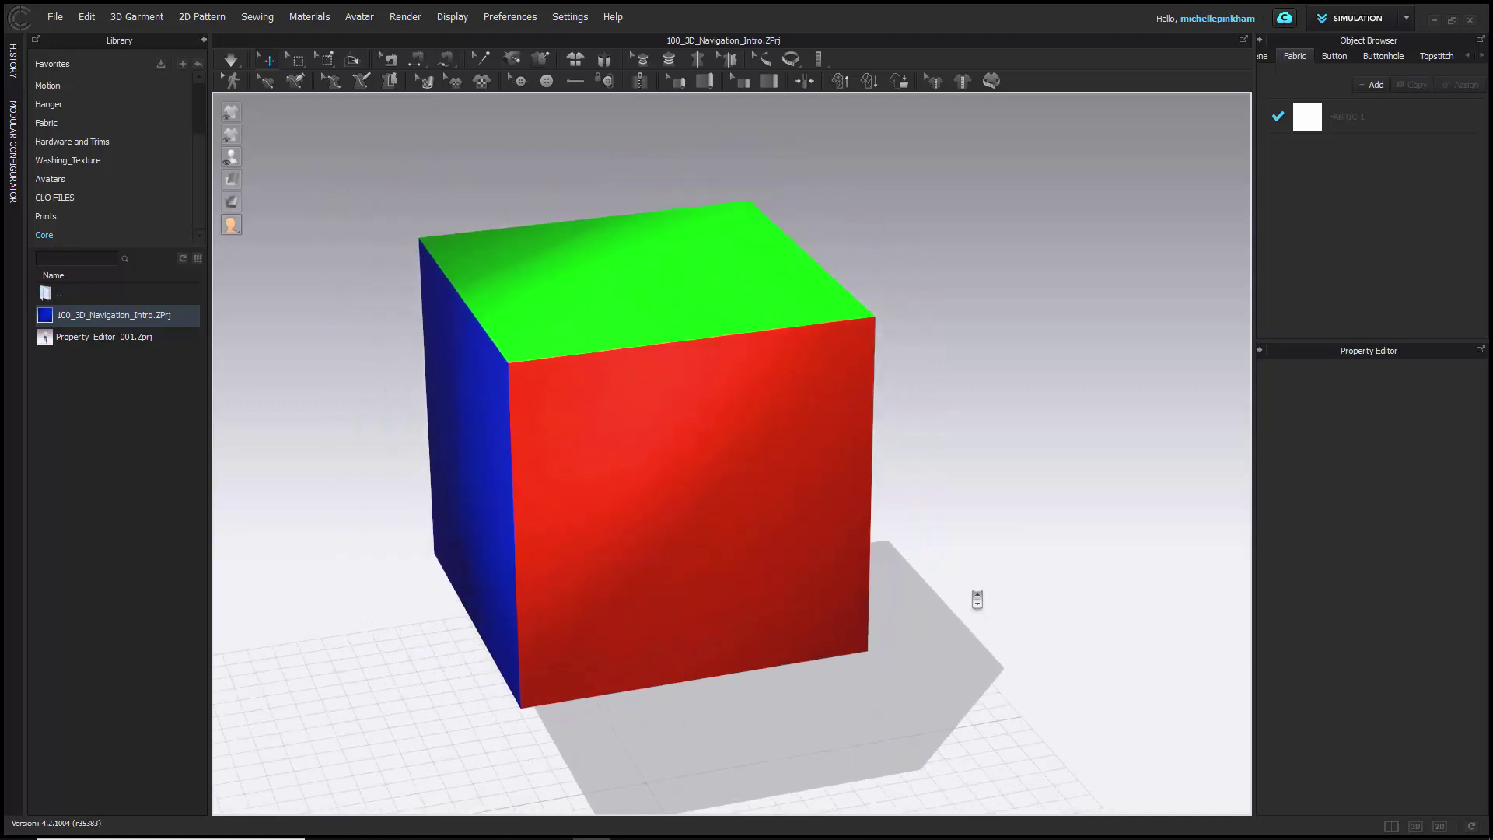
pyautogui.scroll(-2, 976, 598)
pyautogui.scroll(5, 977, 599)
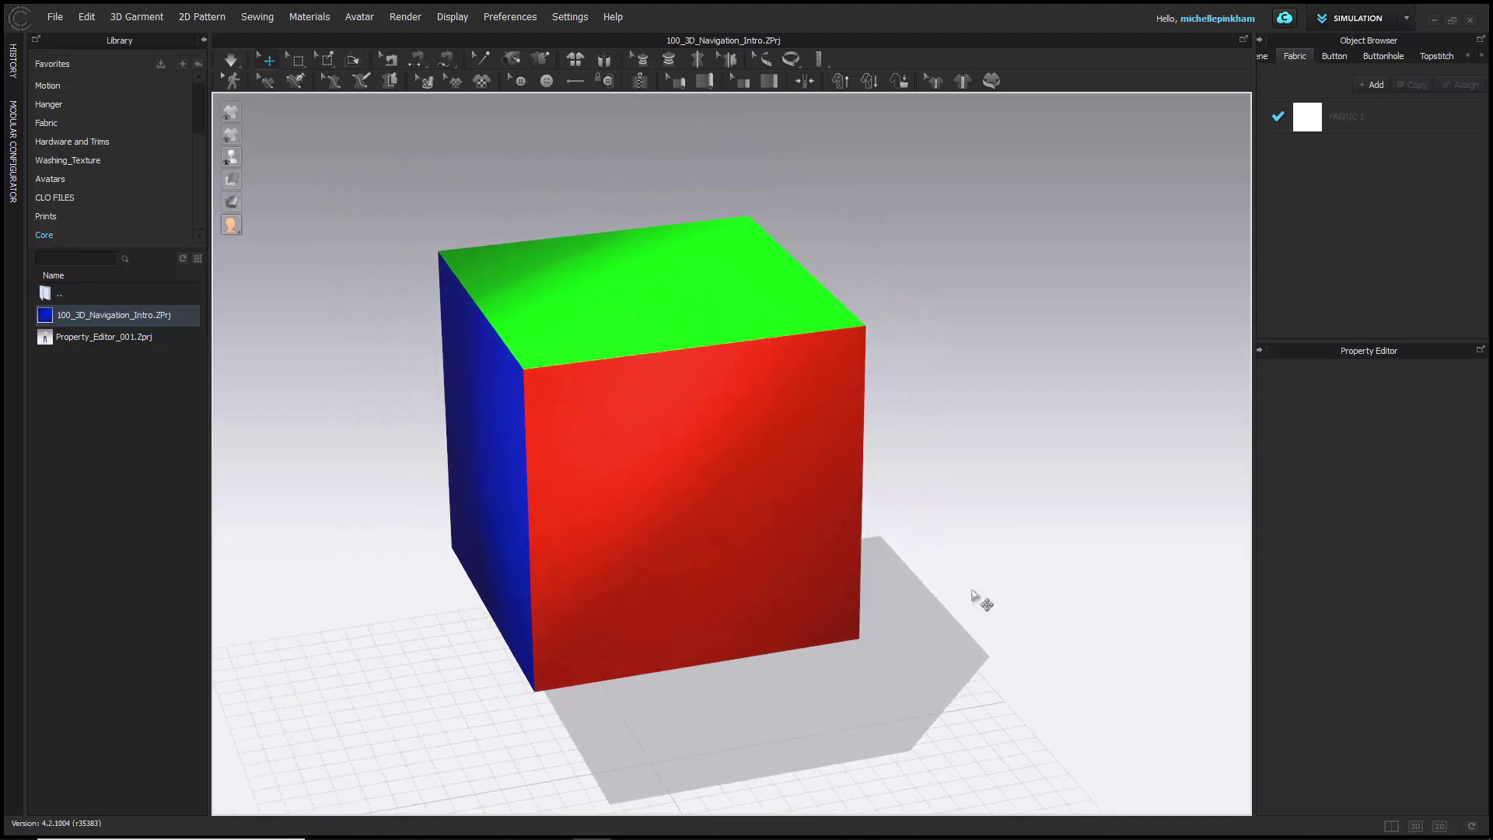
pyautogui.scroll(-2, 976, 599)
# - Orbit over the red and purple faces, then past the grey face to the blue side
pyautogui.moveTo(986, 603); pyautogui.dragTo(873, 619, button='right')
pyautogui.scroll(1, 876, 623)
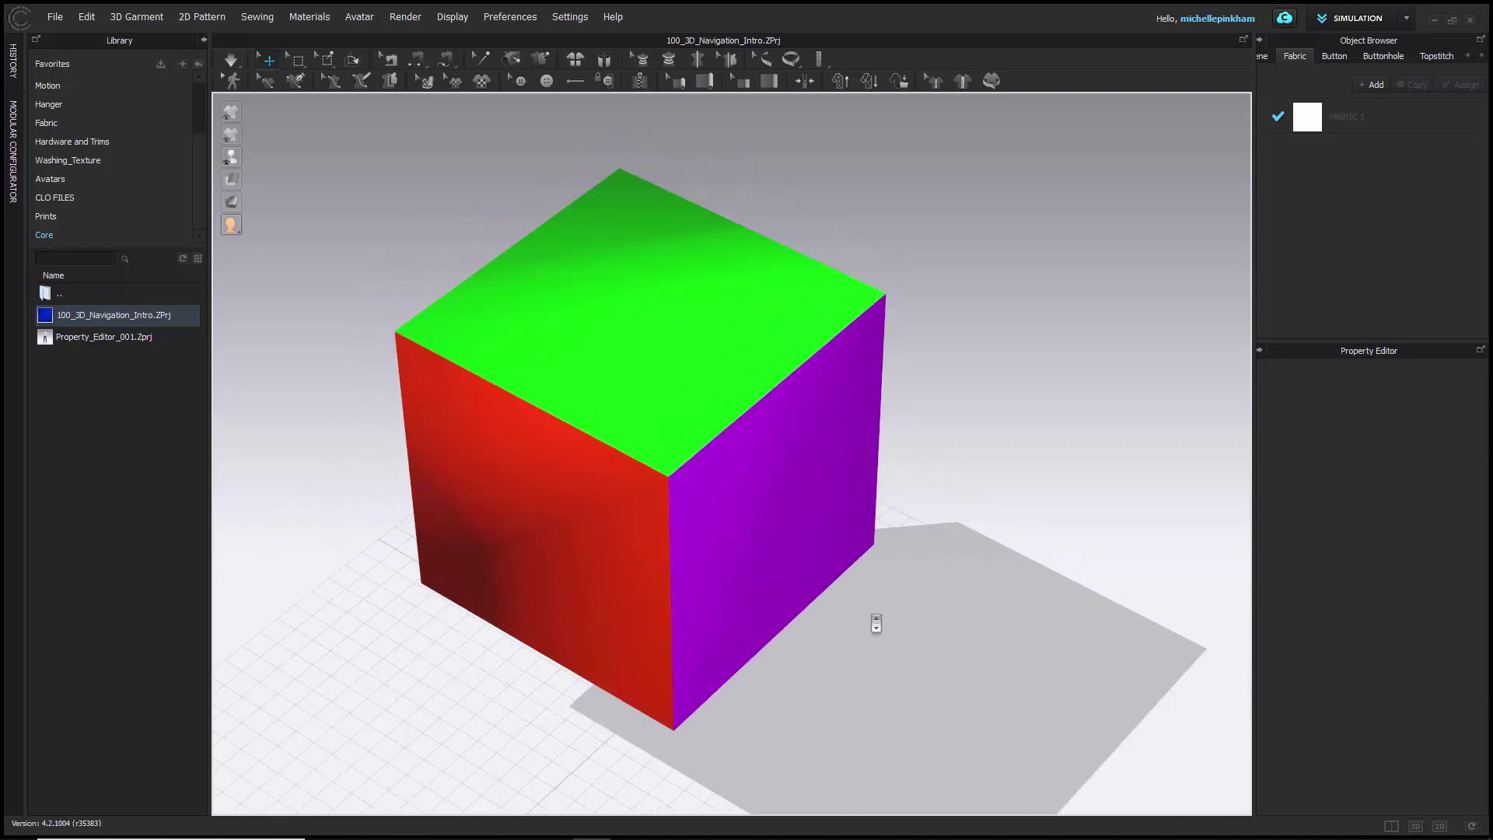
pyautogui.moveTo(1069, 660); pyautogui.dragTo(977, 620, button='right')
pyautogui.scroll(-2, 963, 627)
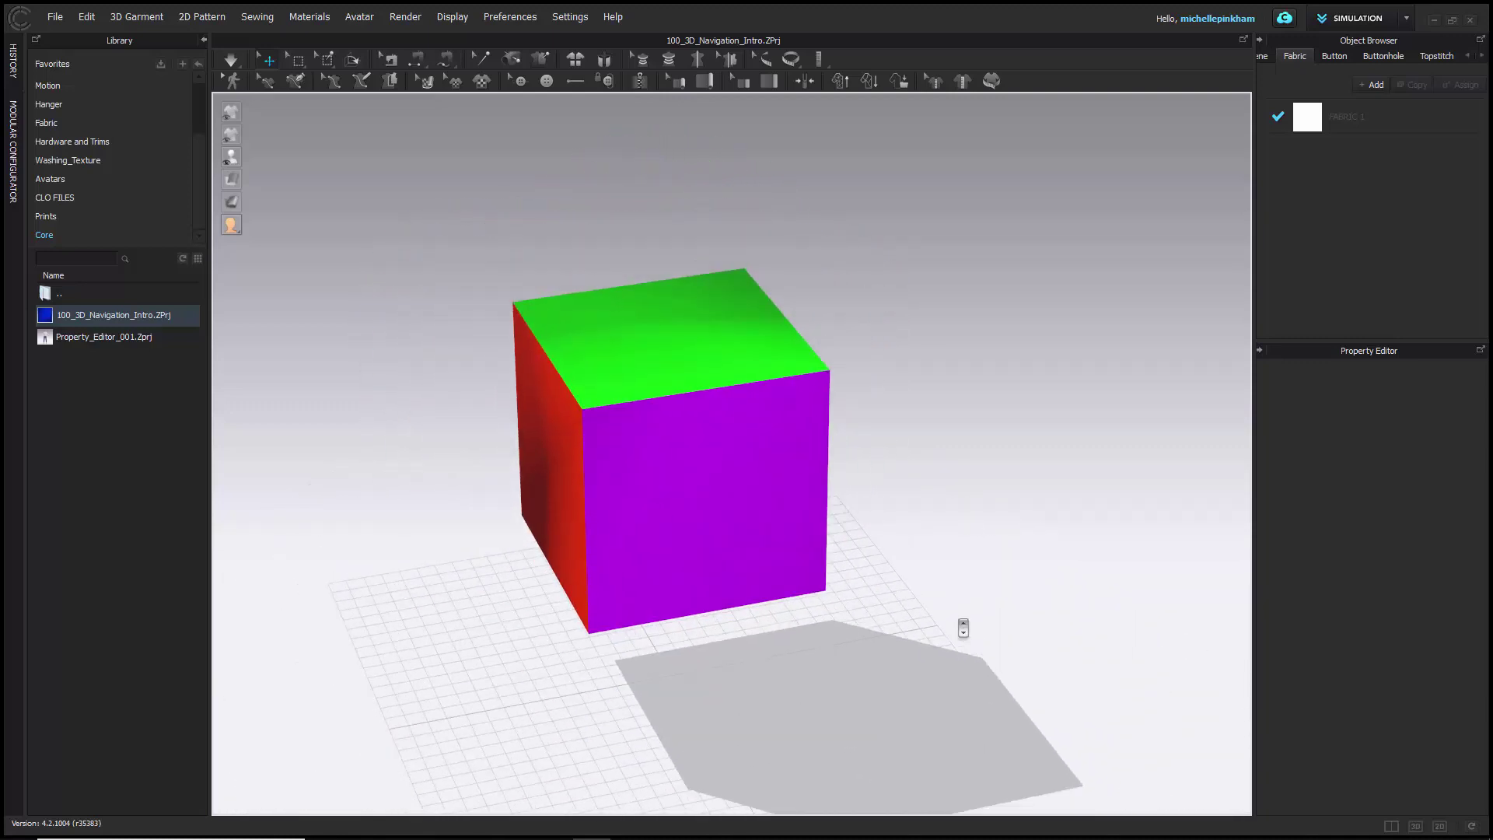
pyautogui.scroll(3, 962, 627)
pyautogui.scroll(3, 963, 627)
pyautogui.scroll(-4, 964, 627)
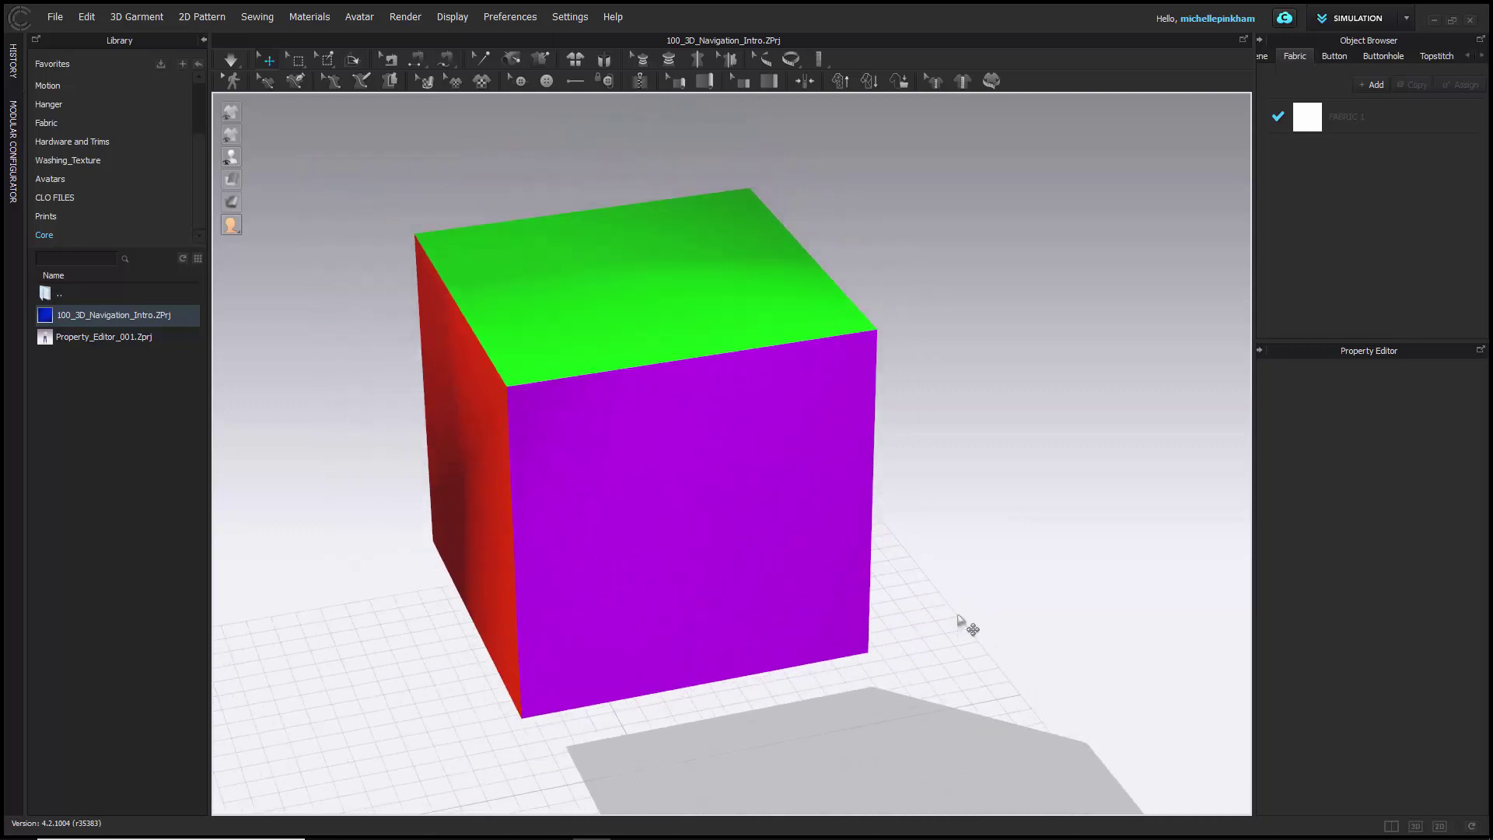
pyautogui.moveTo(1041, 653); pyautogui.dragTo(933, 666, button='right')
pyautogui.scroll(-2, 1023, 676)
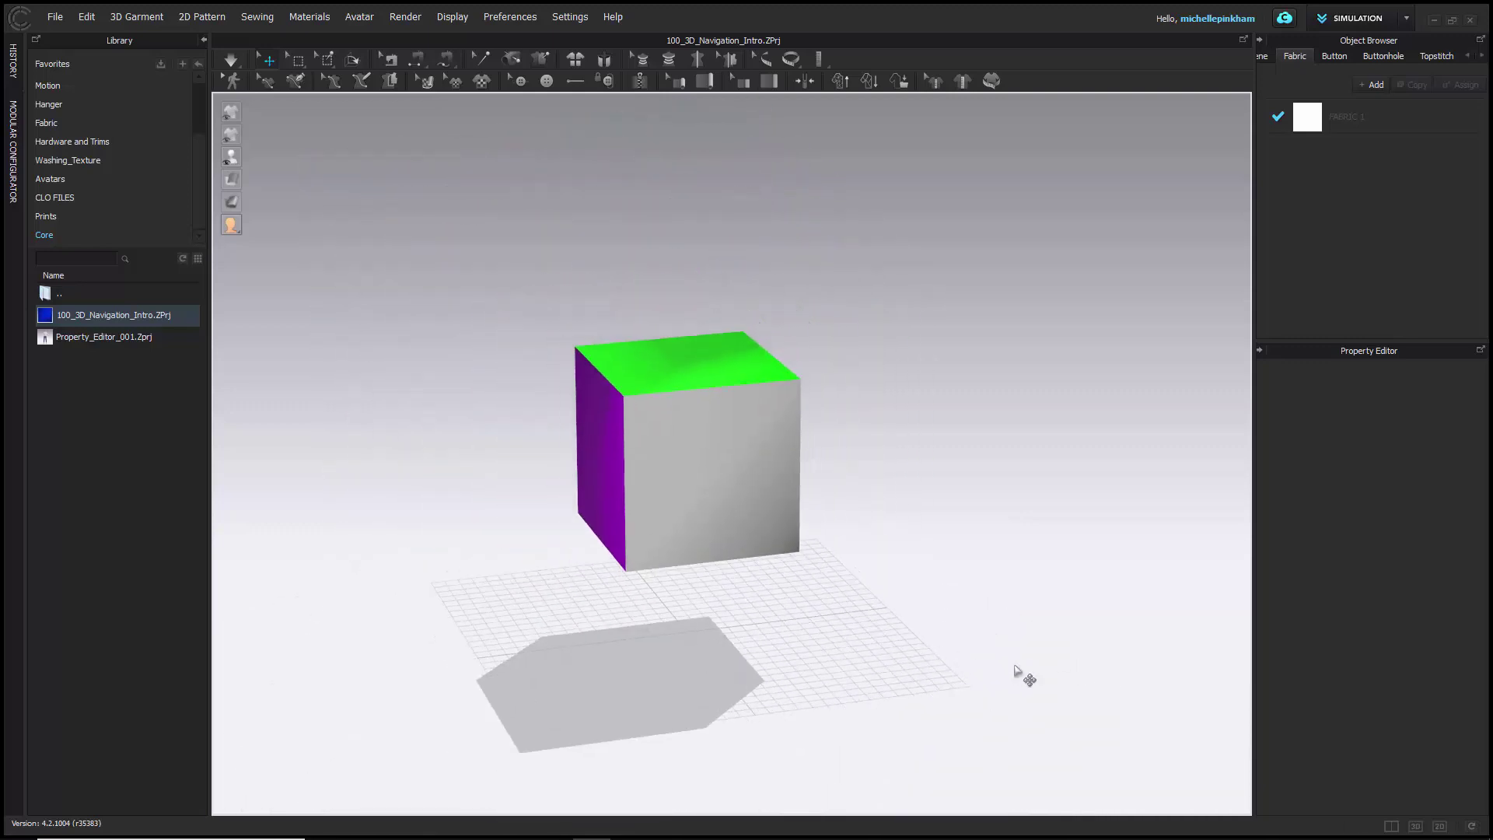
pyautogui.moveTo(1023, 676); pyautogui.dragTo(936, 667, button='right')
pyautogui.scroll(3, 925, 659)
# - Pan and orbit to frame the blue, red and green faces, including a look beneath
pyautogui.moveTo(907, 643)
pyautogui.mouseDown(button='middle')
pyautogui.moveTo(1000, 650)
pyautogui.moveTo(933, 642)
pyautogui.mouseUp(button='middle')
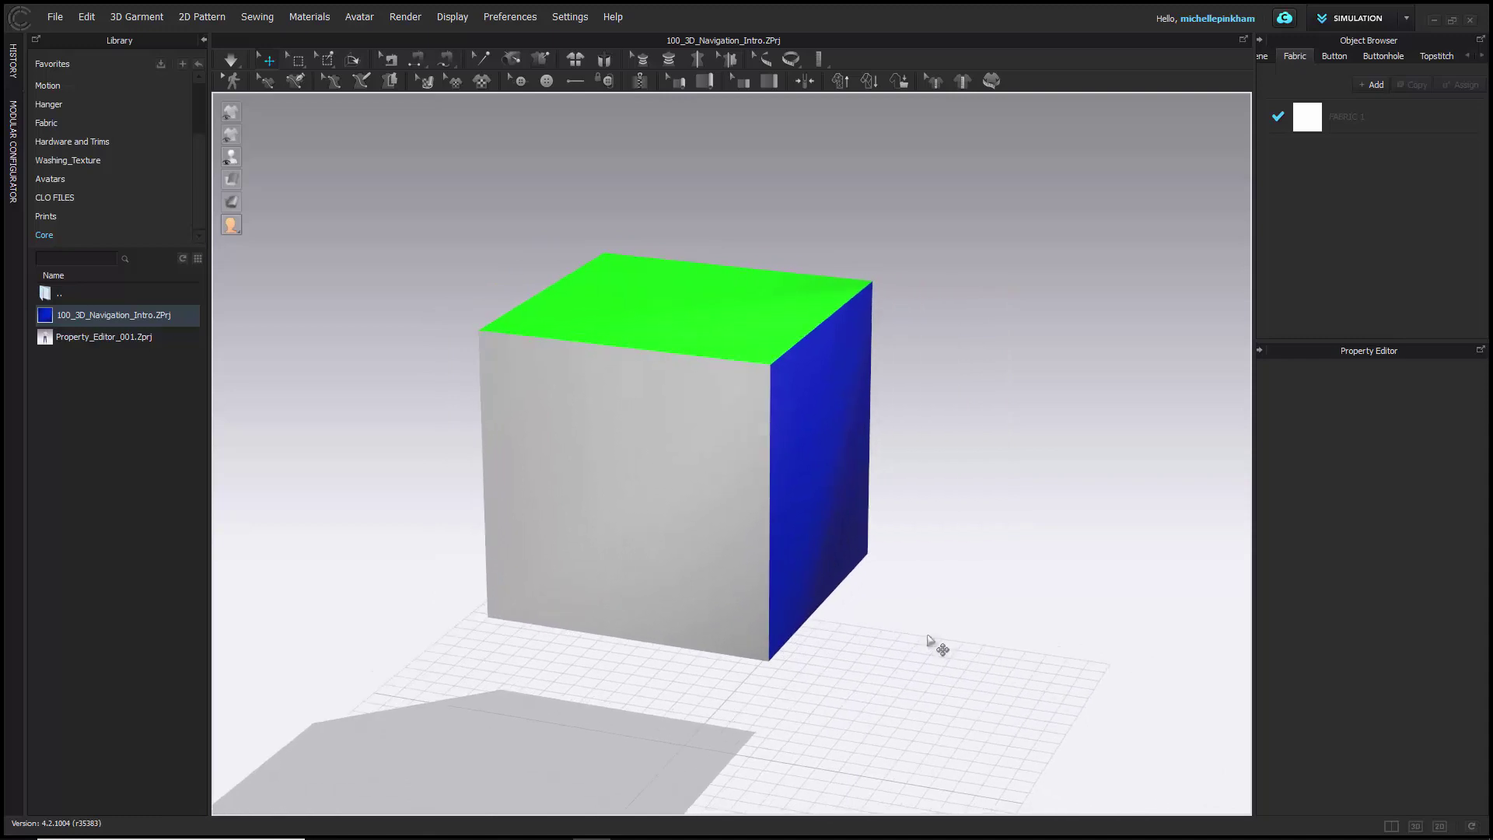
pyautogui.moveTo(929, 642); pyautogui.dragTo(990, 610, button='right')
pyautogui.scroll(2, 906, 673)
pyautogui.scroll(-1, 906, 669)
pyautogui.scroll(3, 990, 614)
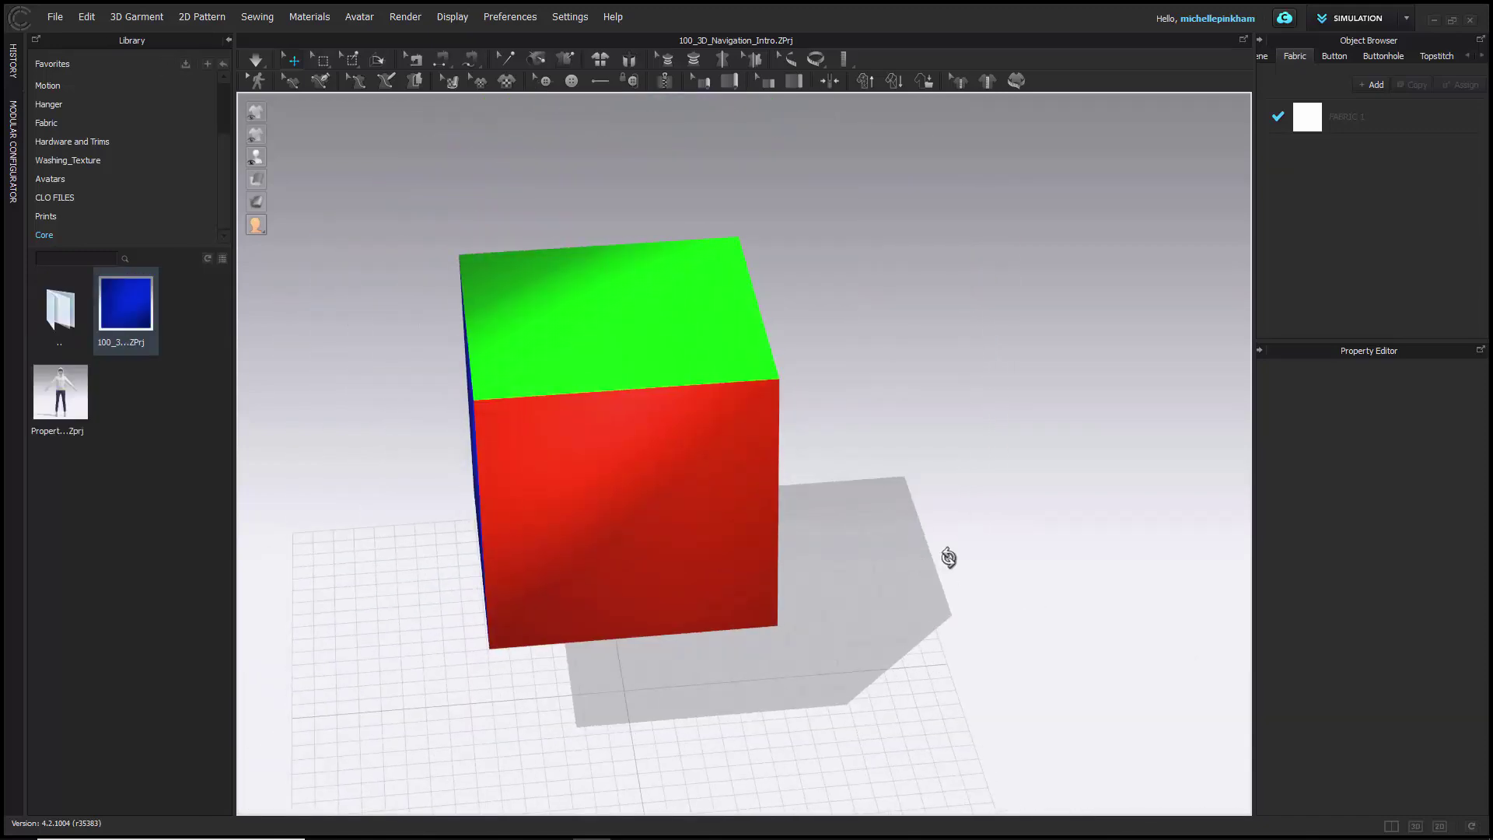
pyautogui.moveTo(948, 557); pyautogui.dragTo(990, 736, button='right')
pyautogui.scroll(5, 840, 700)
pyautogui.scroll(-5, 841, 701)
pyautogui.moveTo(840, 700); pyautogui.dragTo(903, 633, button='right')
pyautogui.moveTo(903, 633); pyautogui.dragTo(753, 507, button='middle')
pyautogui.moveTo(750, 507); pyautogui.dragTo(950, 642, button='right')
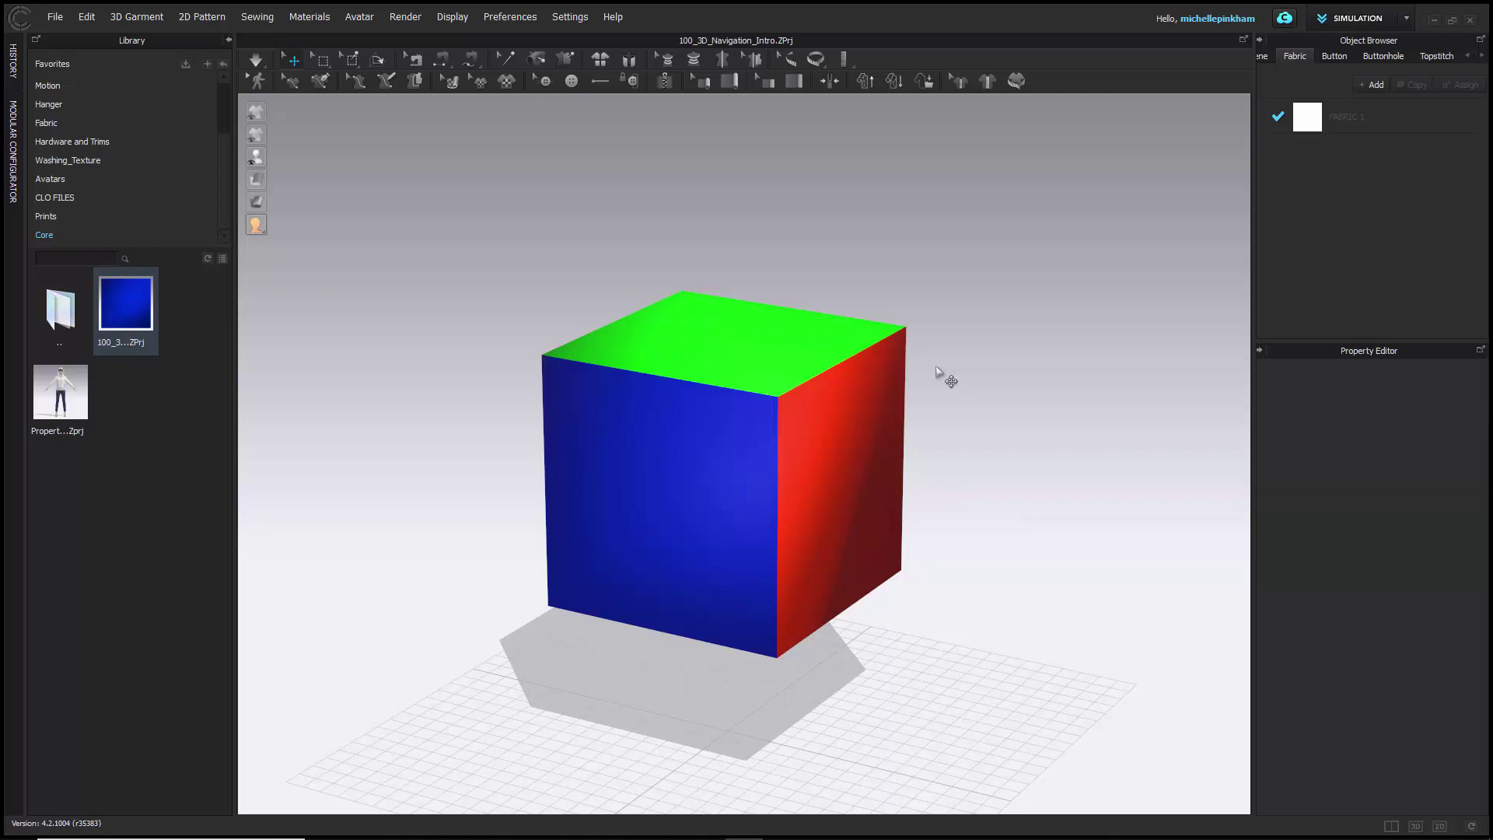
# - Turn the cube's red face forward, select it, delete it and undo with Ctrl+Z
pyautogui.moveTo(937, 374); pyautogui.dragTo(750, 290, button='right')
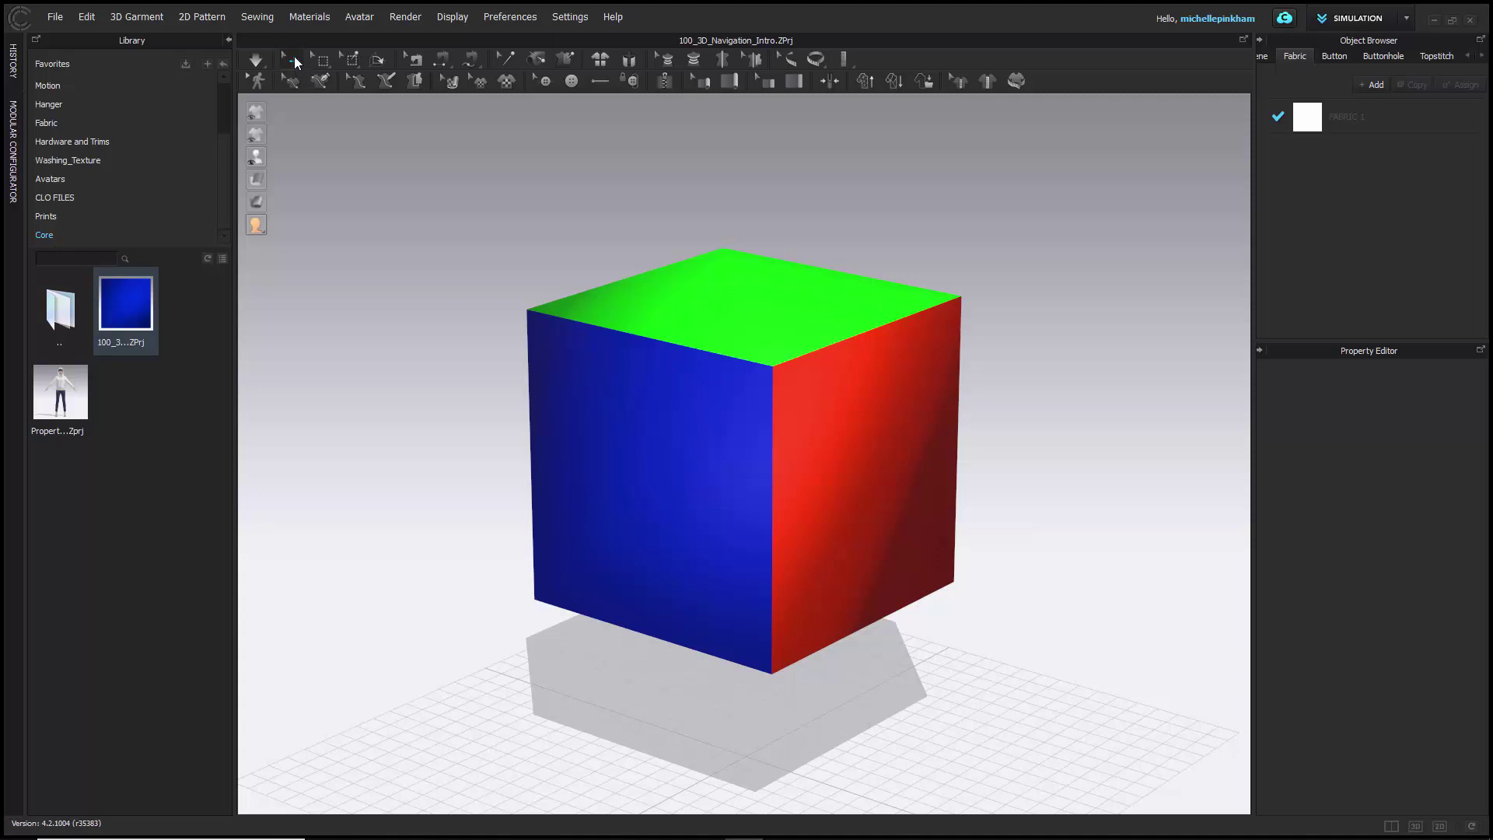
pyautogui.click(295, 63)
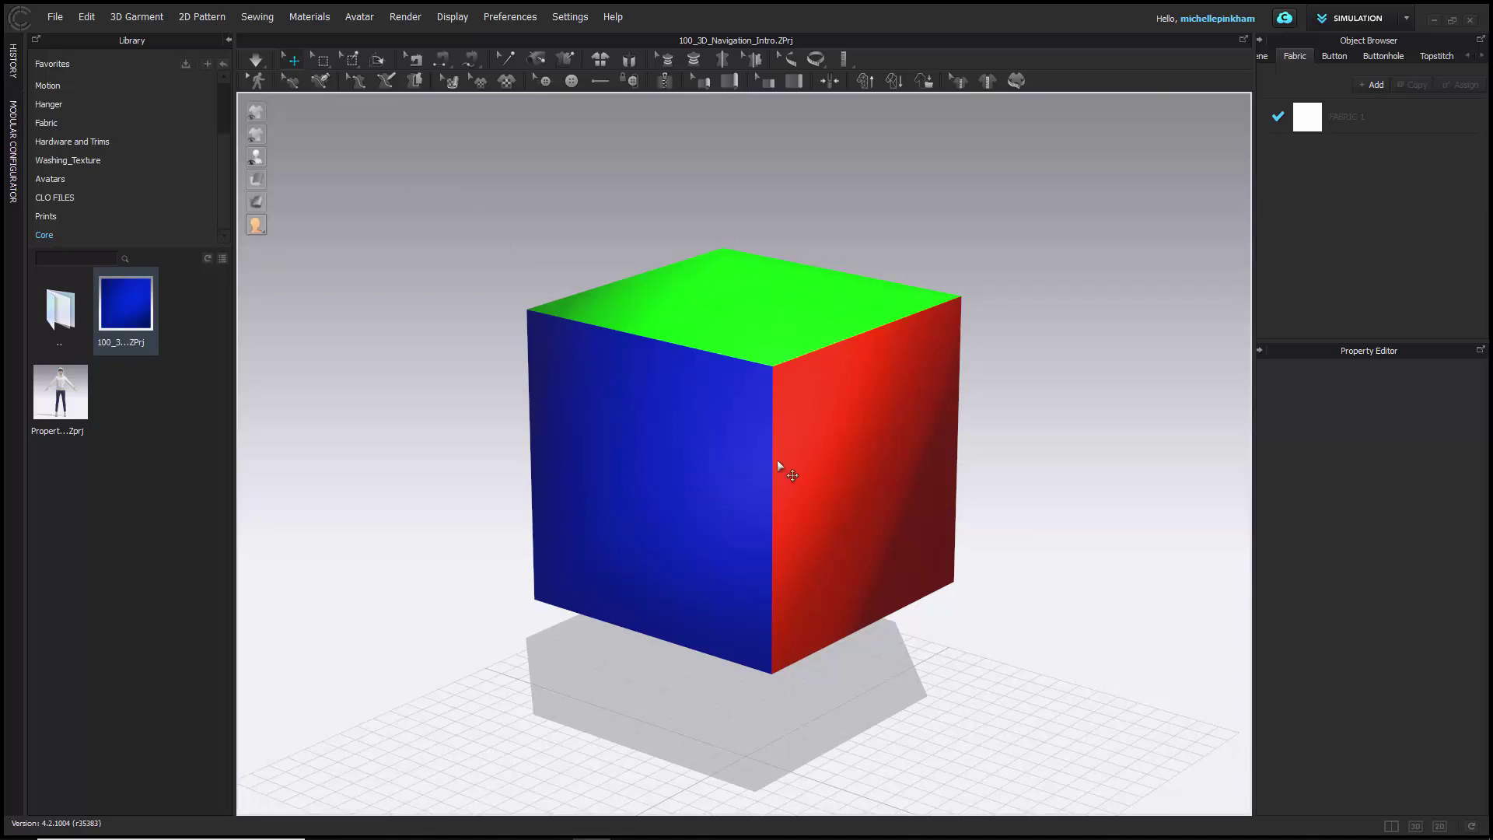
pyautogui.moveTo(776, 460); pyautogui.dragTo(793, 373, button='right')
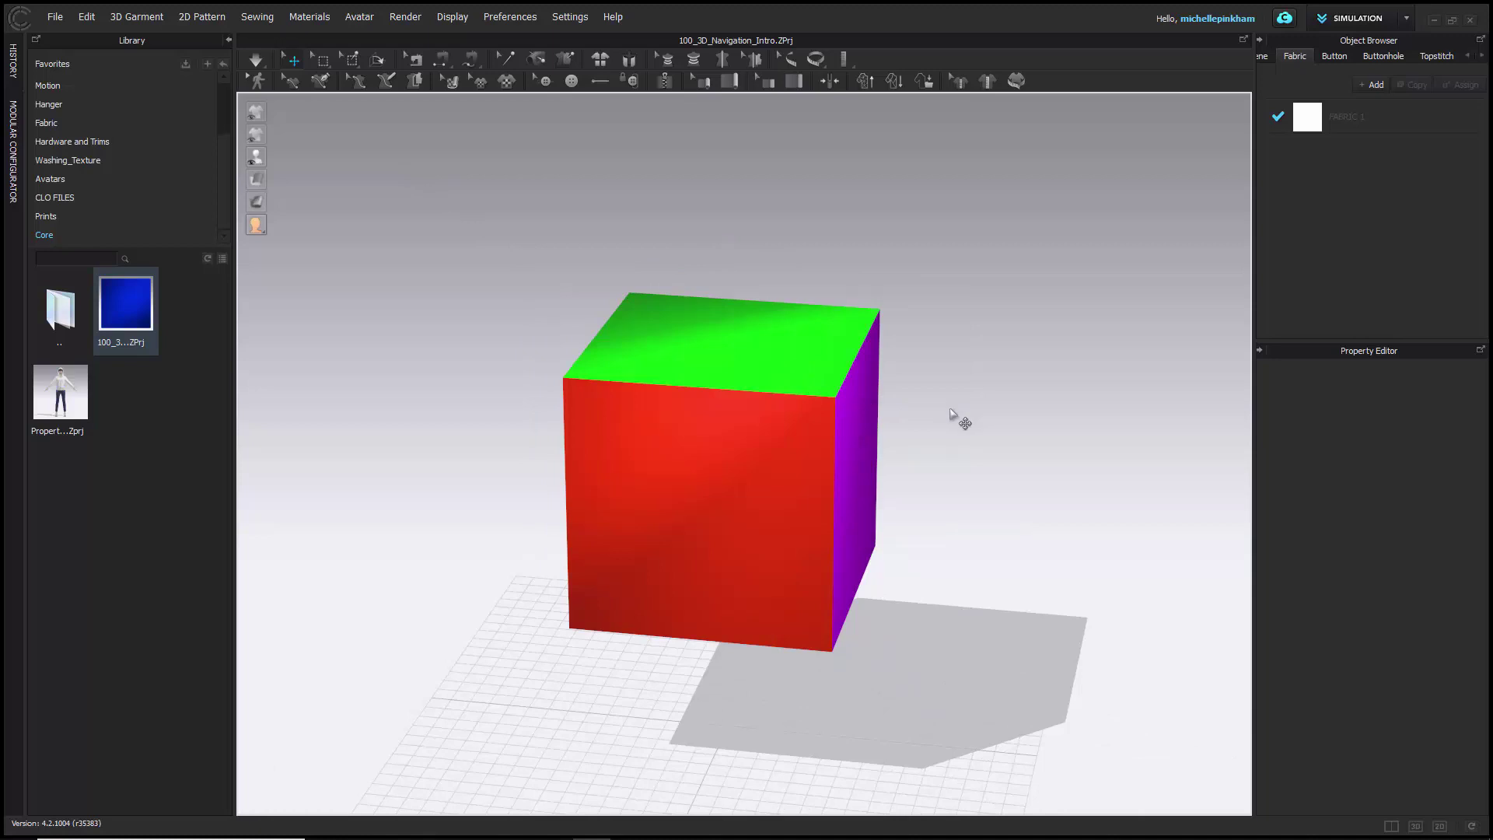
pyautogui.click(755, 457)
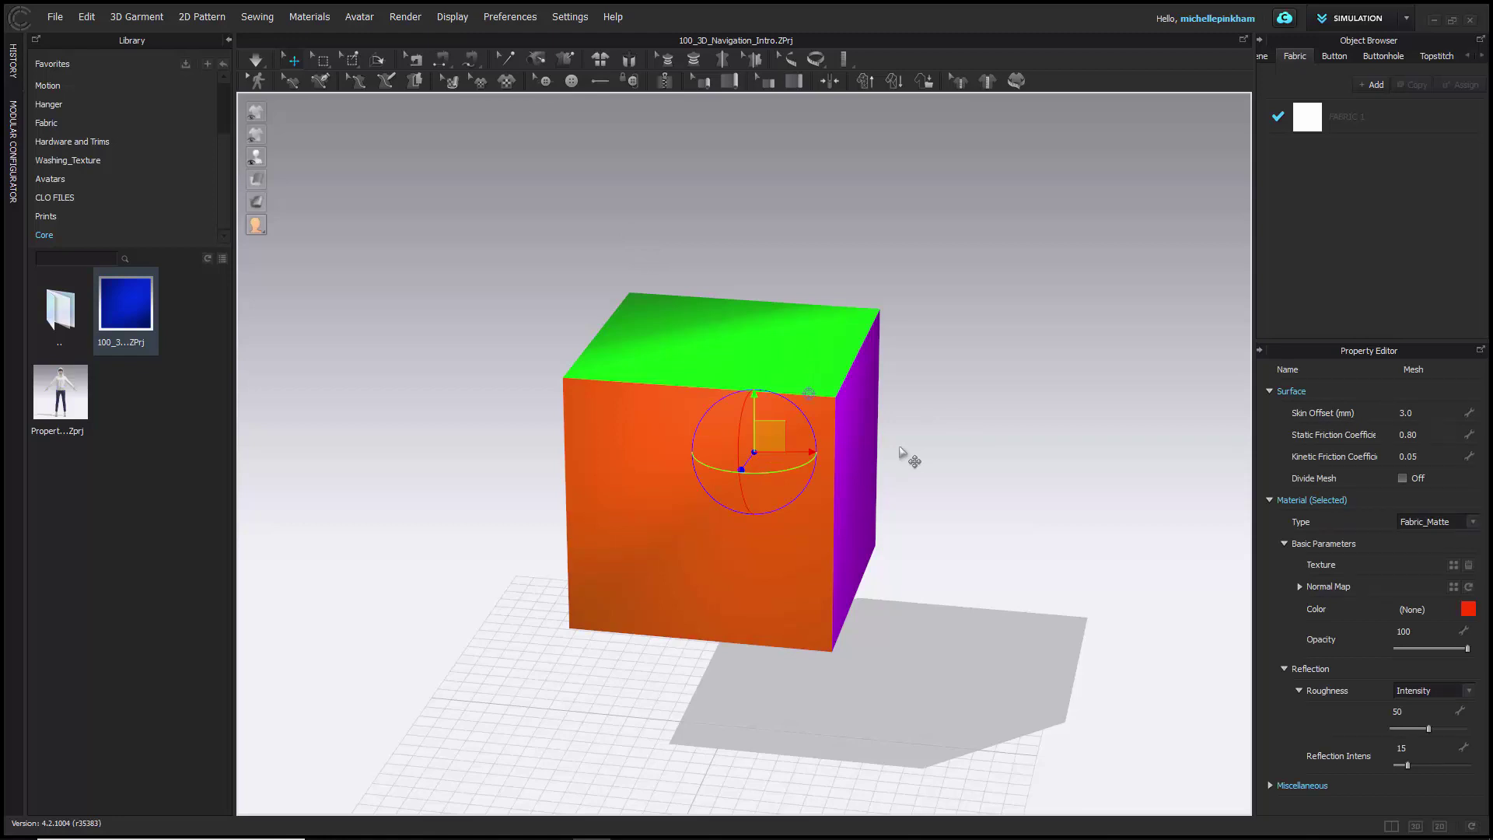
pyautogui.press('Delete')
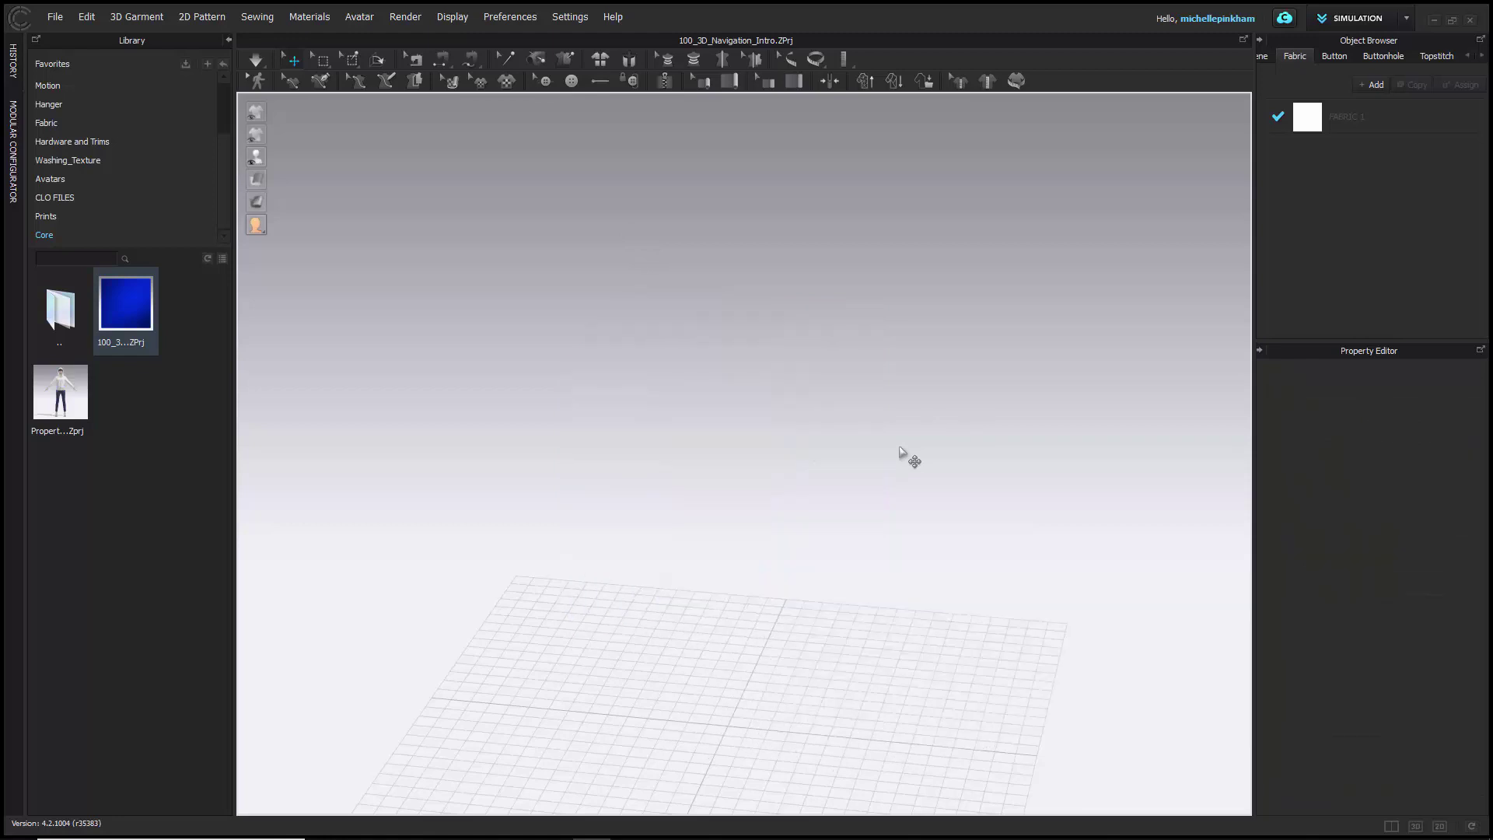
pyautogui.hotkey('ctrl', 'z')
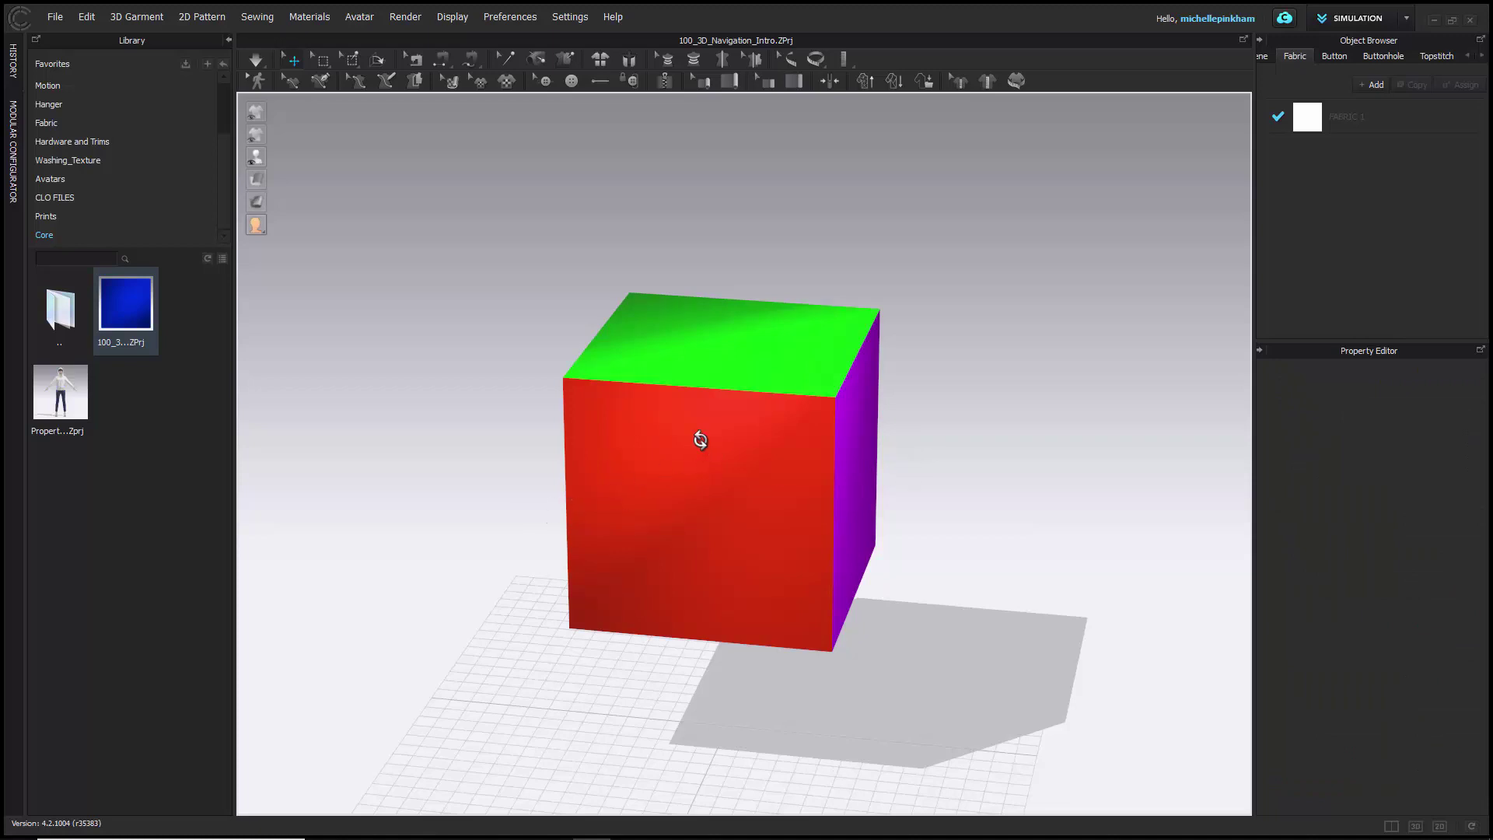
# - Delete the cube through its right-click menu and switch to the front view (2)
pyautogui.rightClick(700, 440)
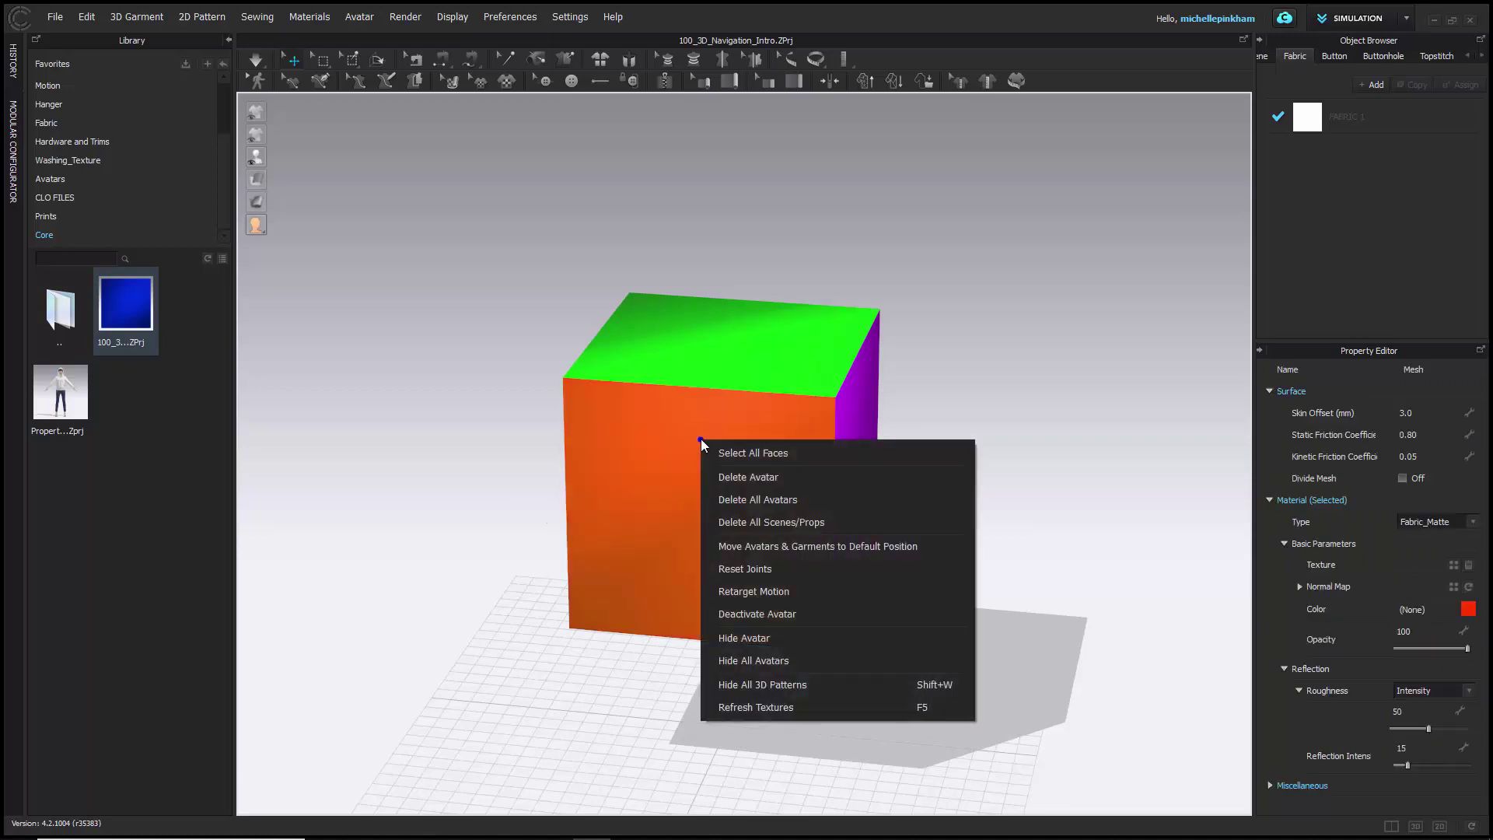
pyautogui.click(807, 481)
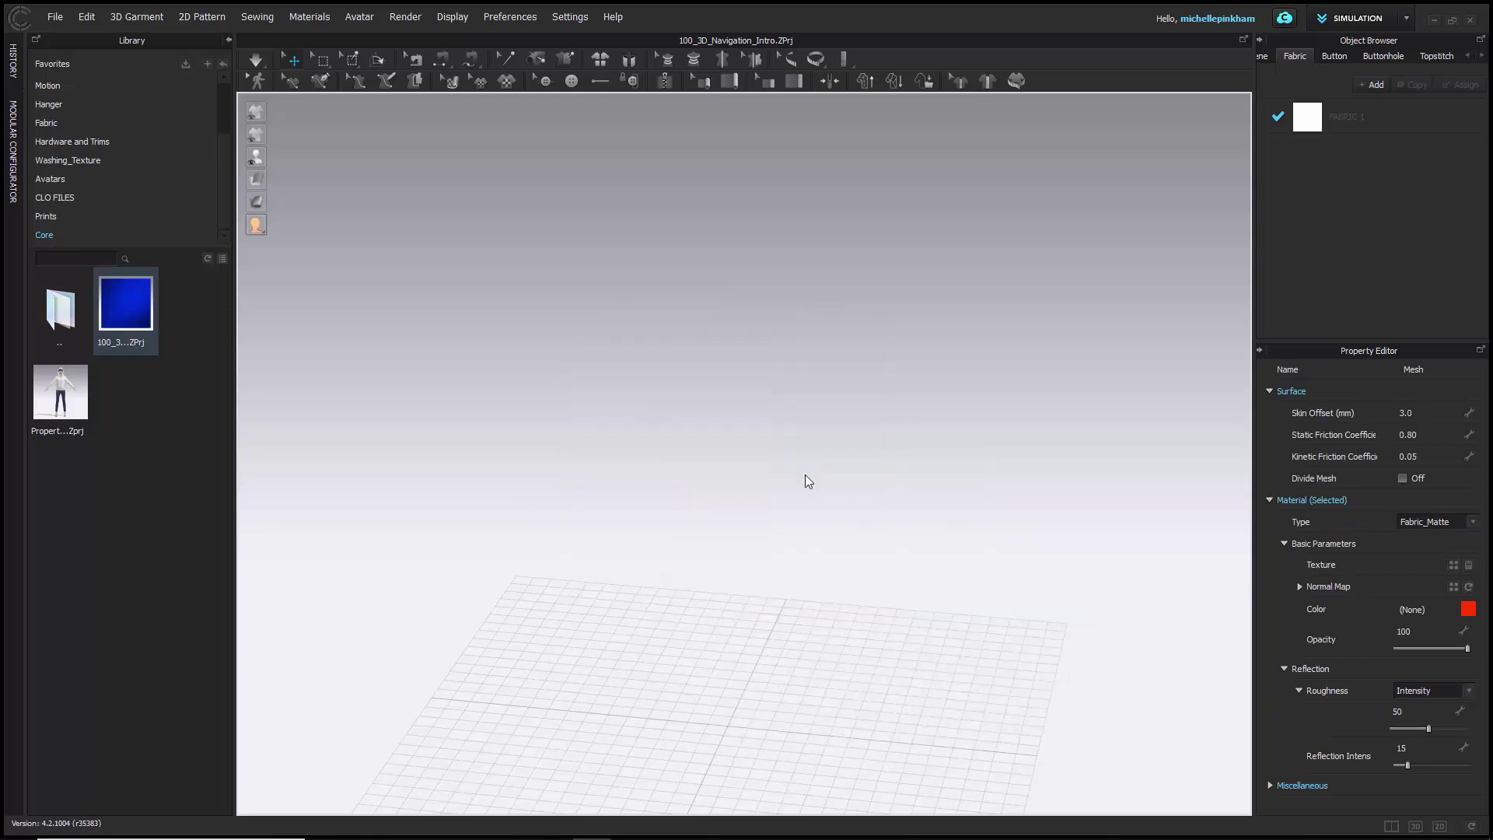
pyautogui.press('2')
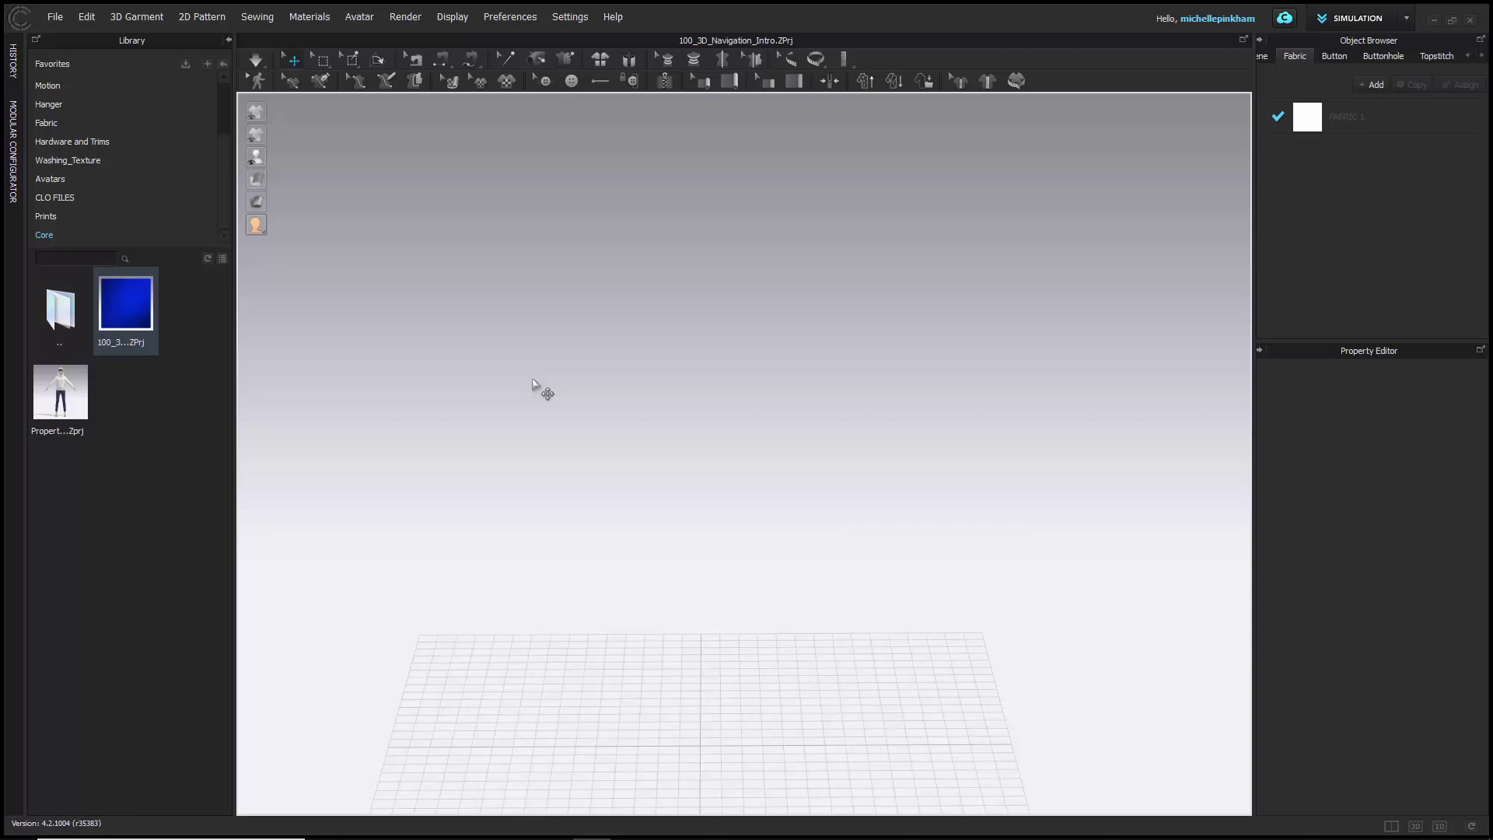
# - Show the Library's Avatar files and add Female_B_V3.avt to the workspace
pyautogui.moveTo(226, 220); pyautogui.dragTo(223, 163)
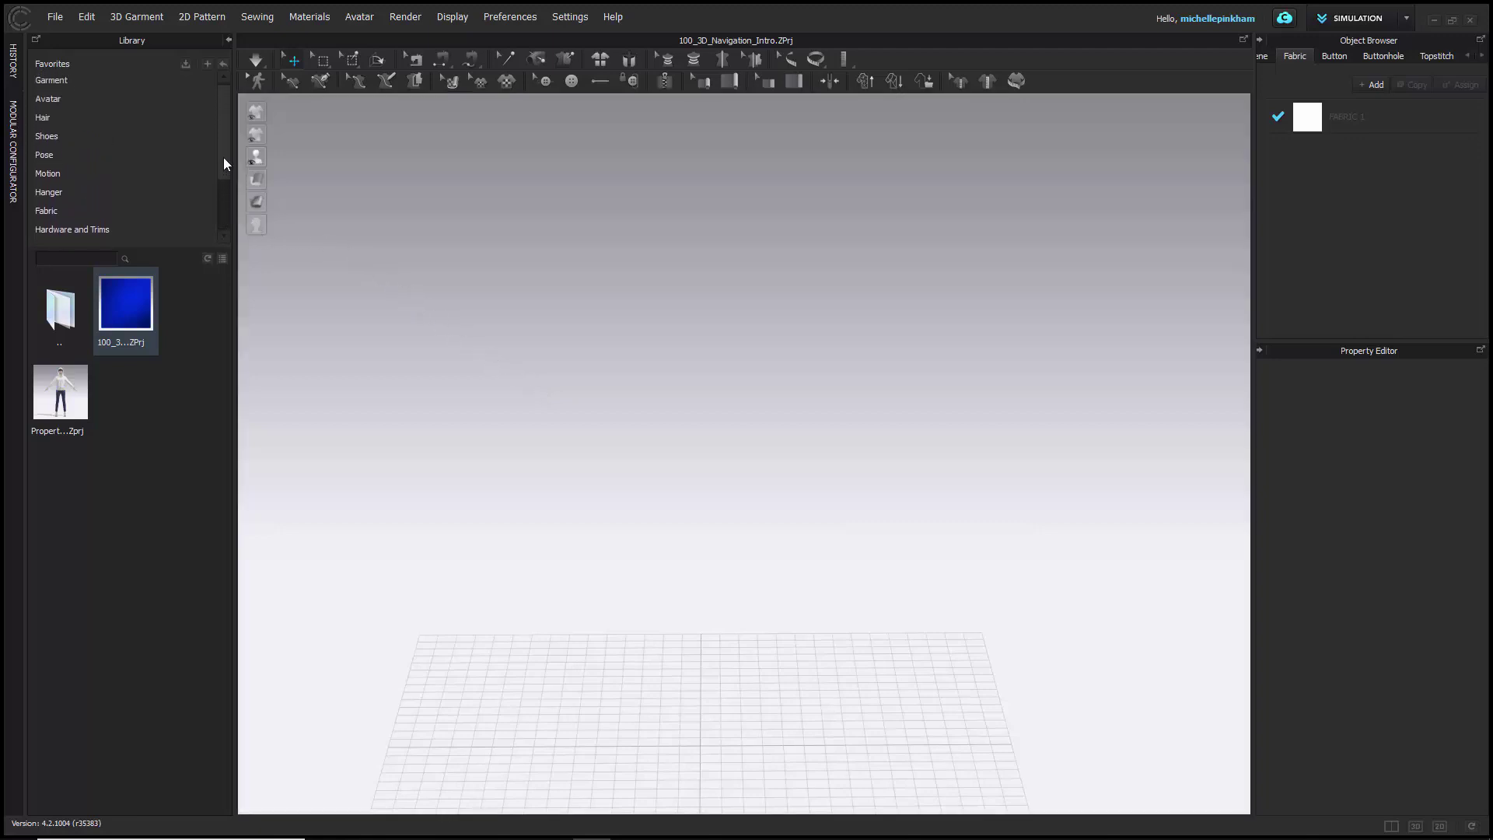
pyautogui.click(76, 99)
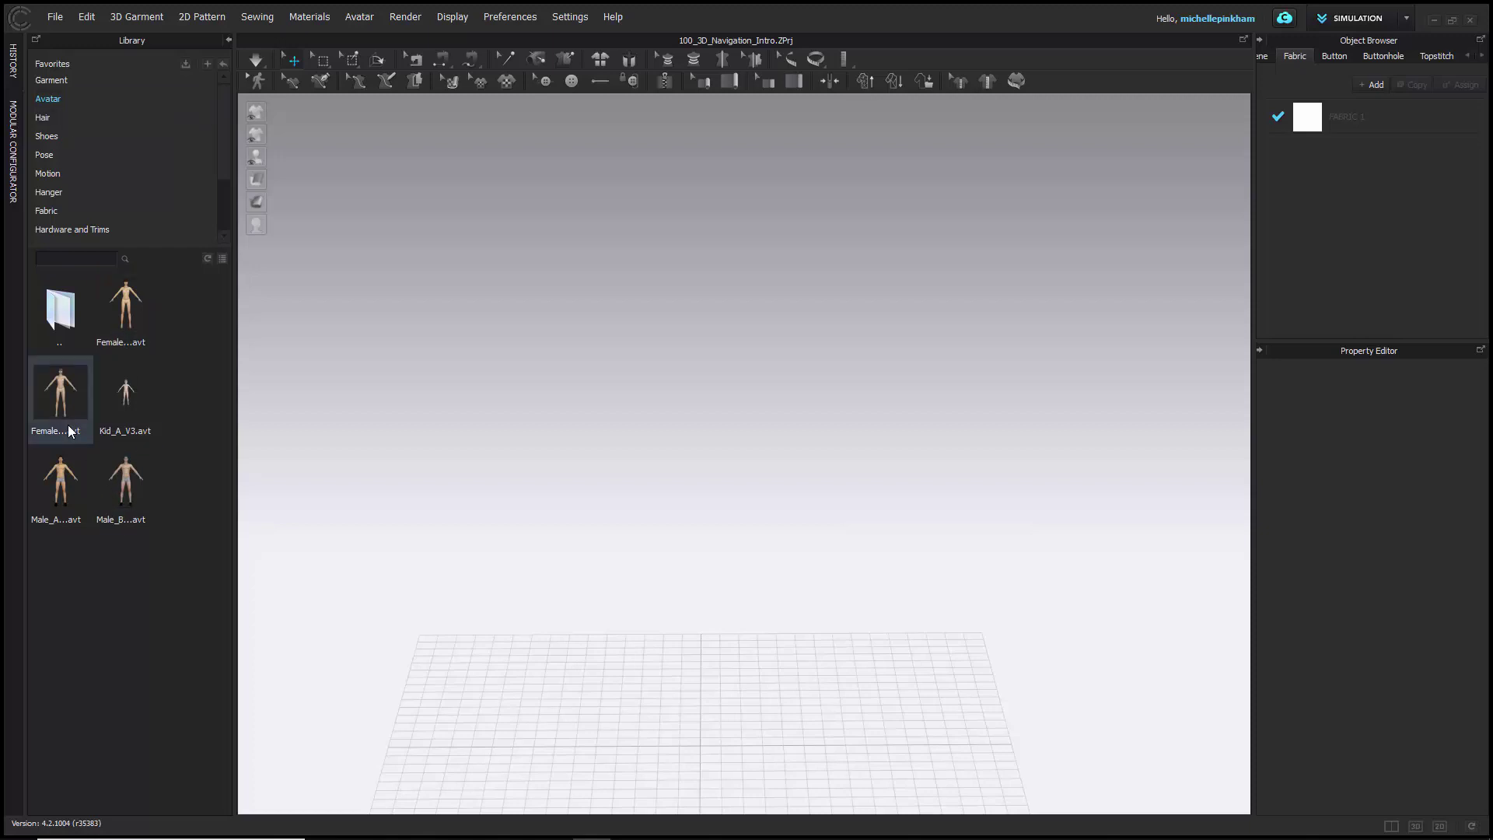
pyautogui.rightClick(63, 385)
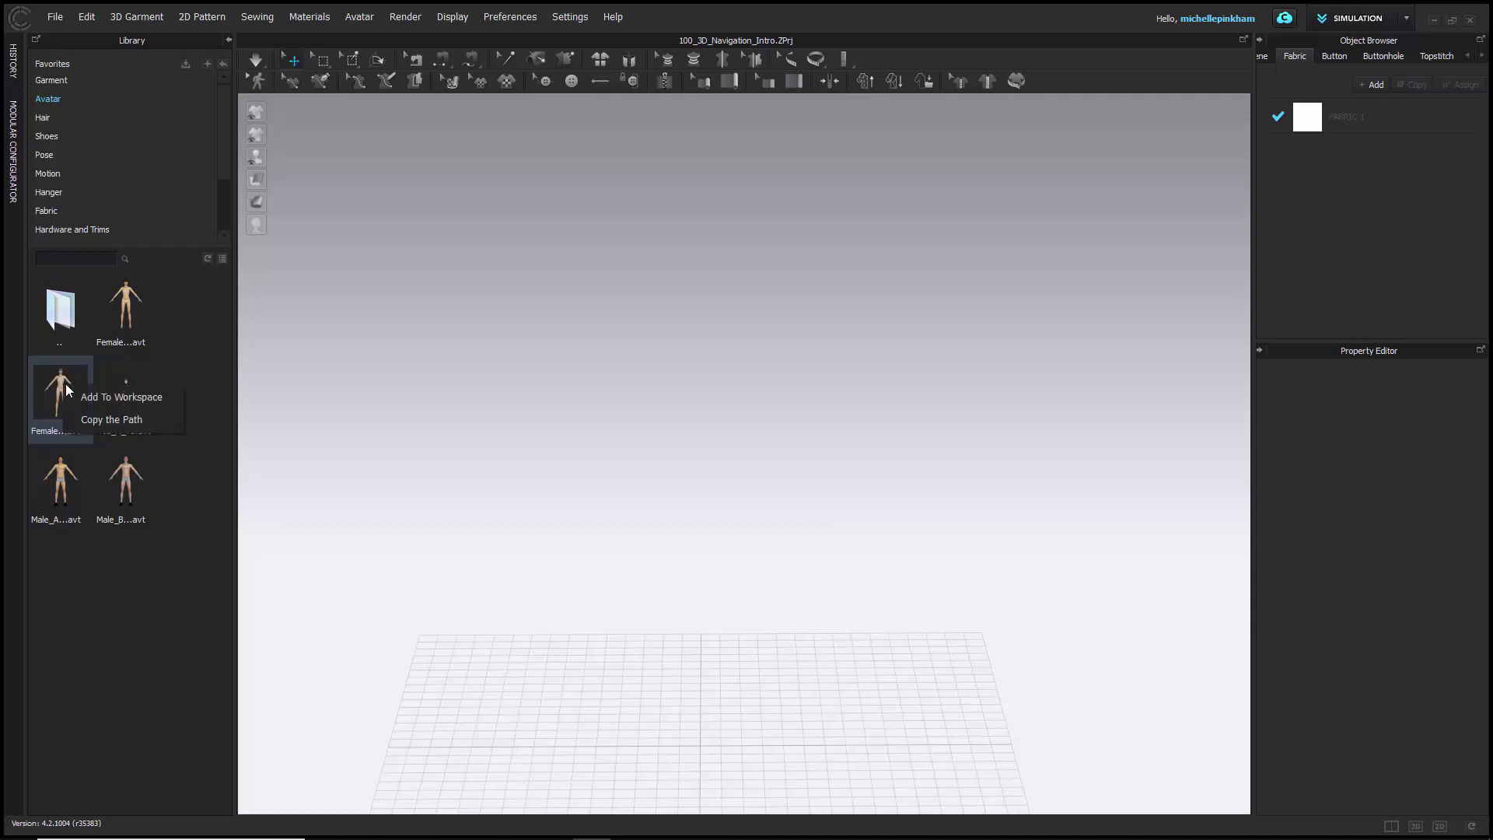
pyautogui.click(121, 396)
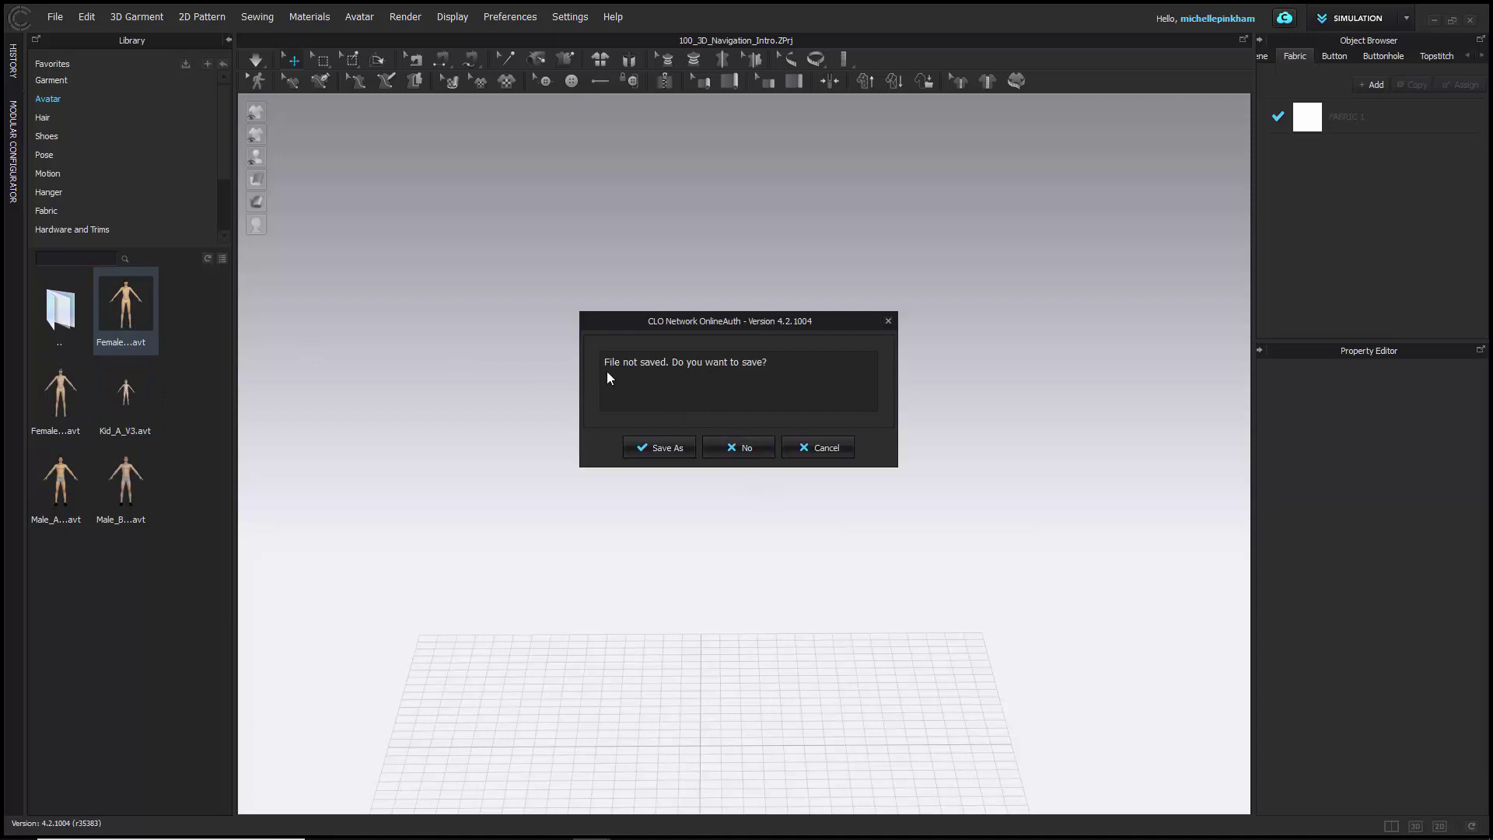
# - Decline saving the old scene, then orbit and zoom around the loaded avatar
pyautogui.click(729, 448)
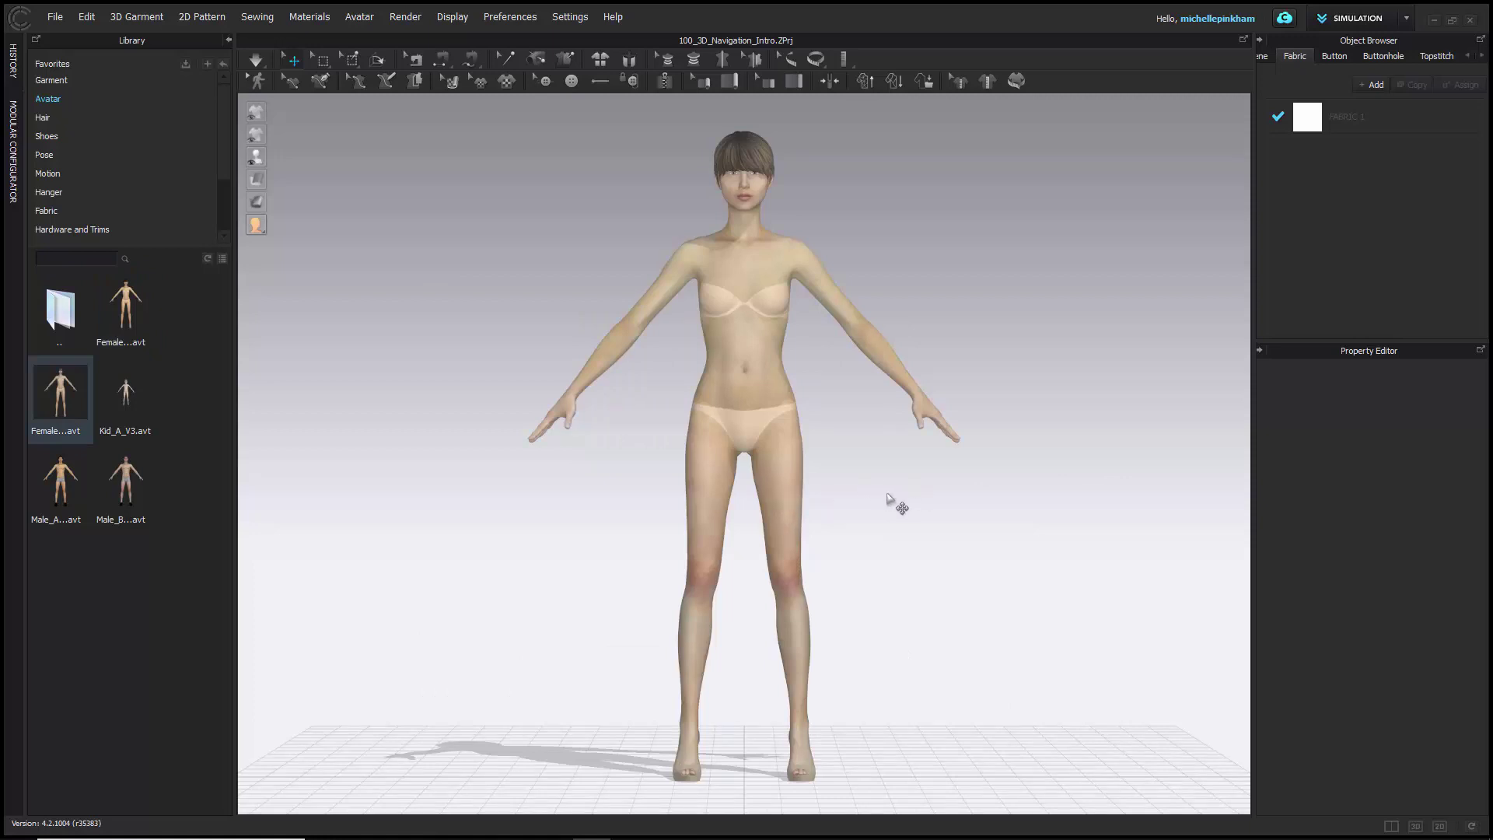
pyautogui.moveTo(740, 523); pyautogui.dragTo(793, 523, button='right')
pyautogui.scroll(2, 793, 522)
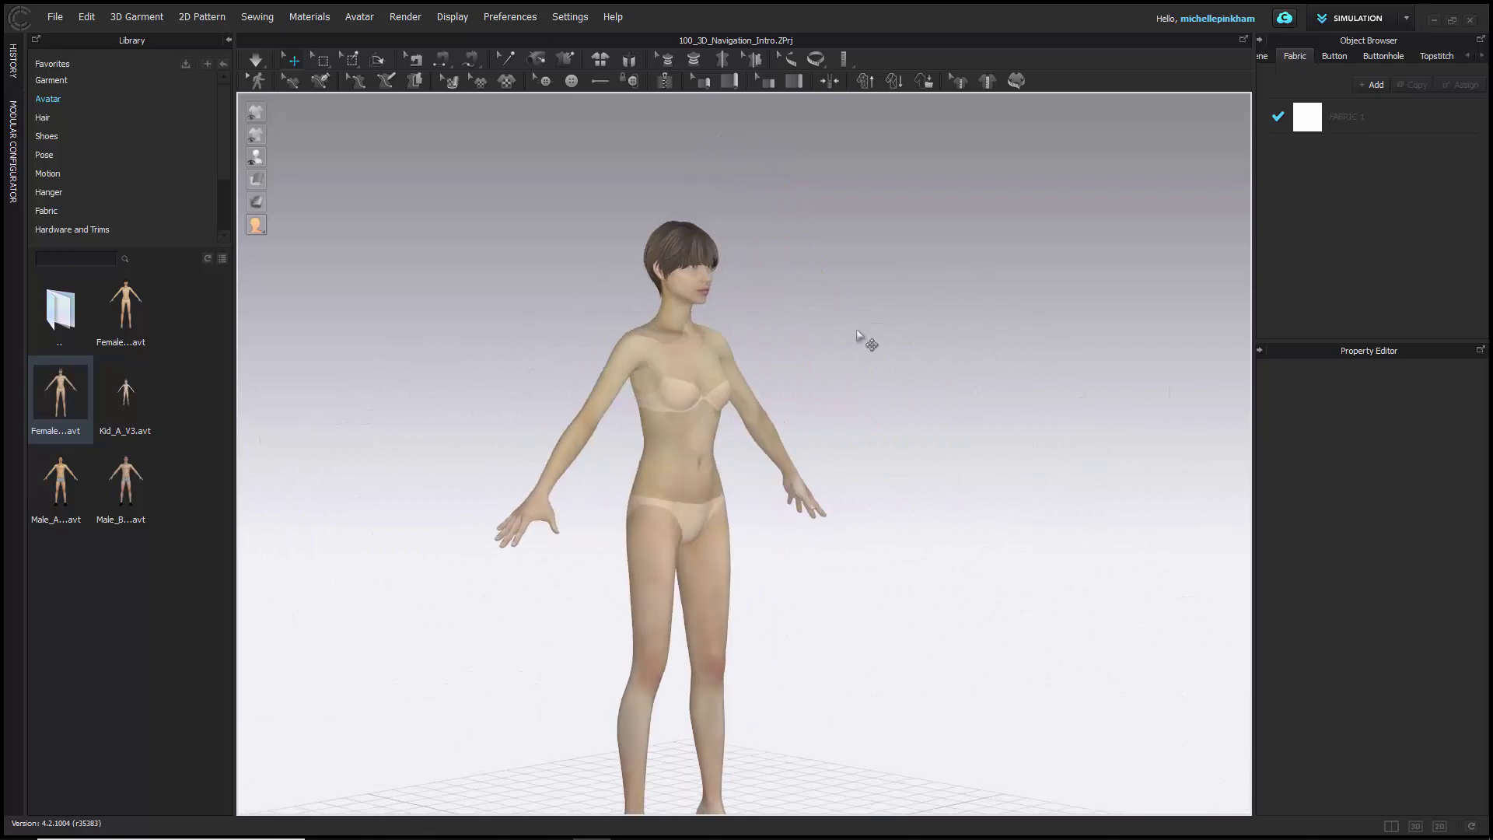
# - Cycle the avatar through Front, Back, Left and 3/4 Right views from the view menu
pyautogui.rightClick(859, 338)
pyautogui.rightClick(836, 334)
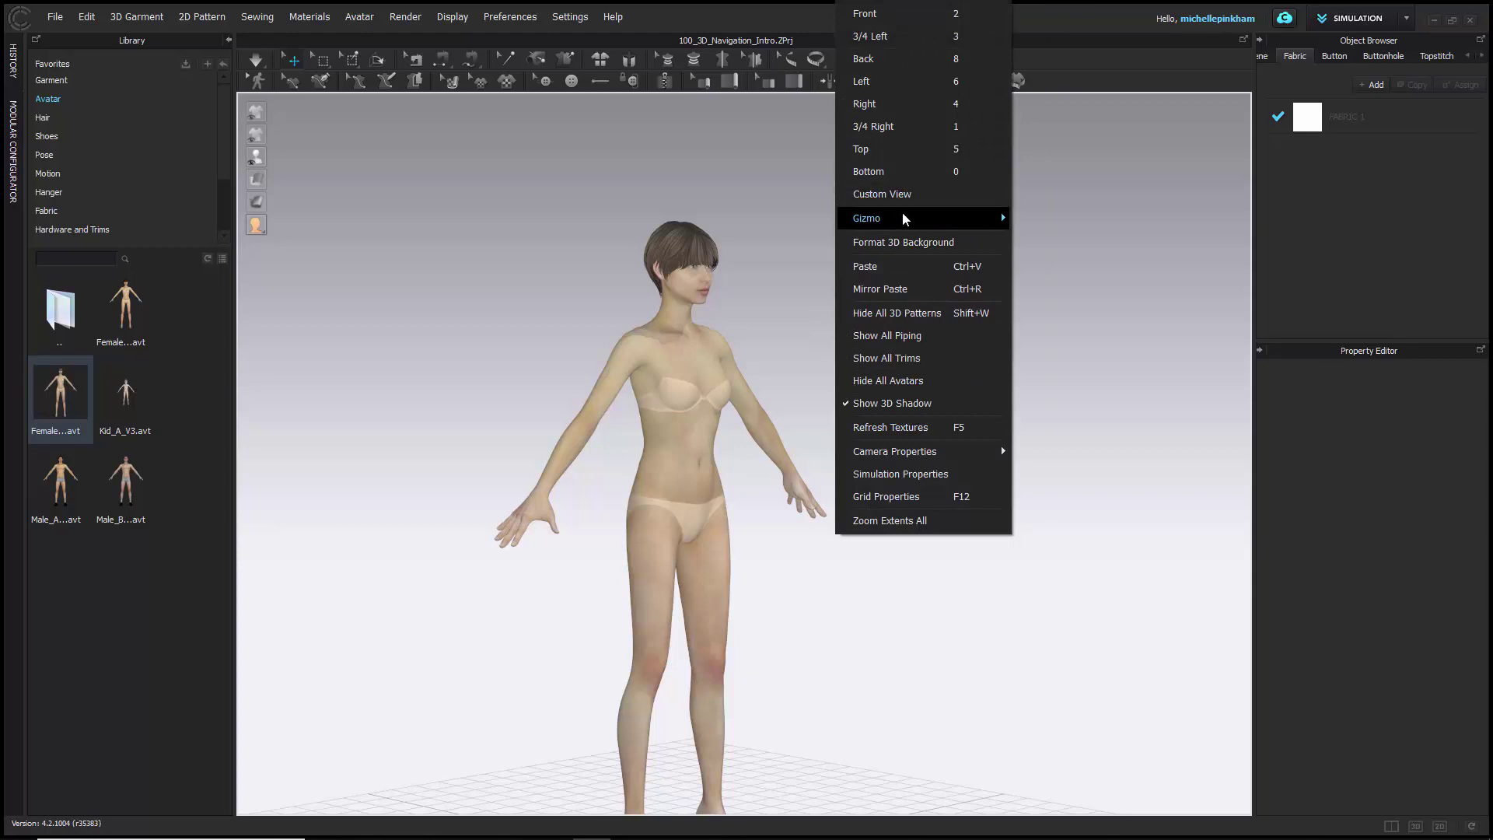
pyautogui.click(922, 14)
pyautogui.rightClick(943, 241)
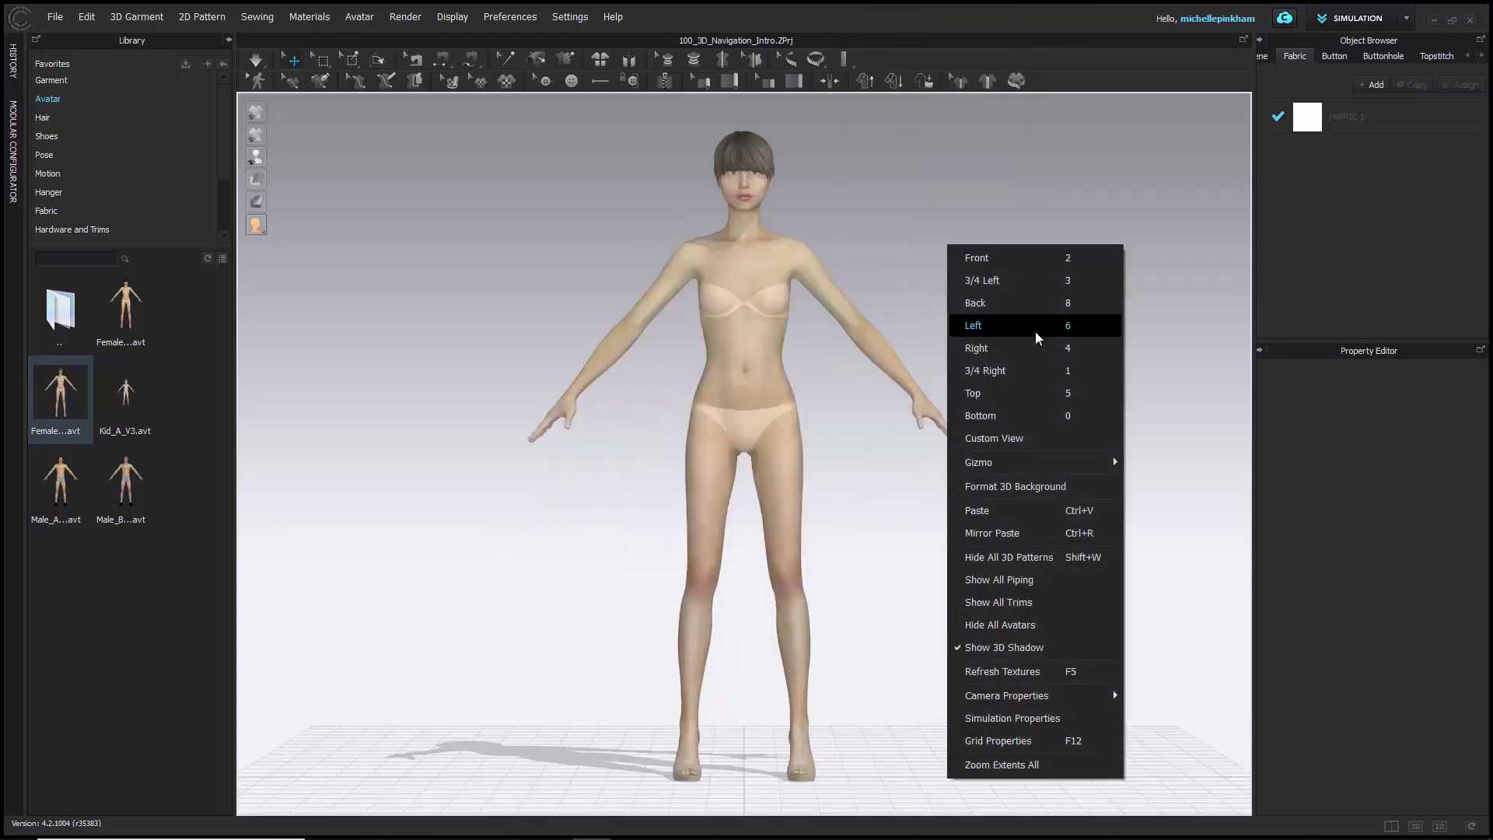
pyautogui.click(1018, 319)
pyautogui.rightClick(1023, 268)
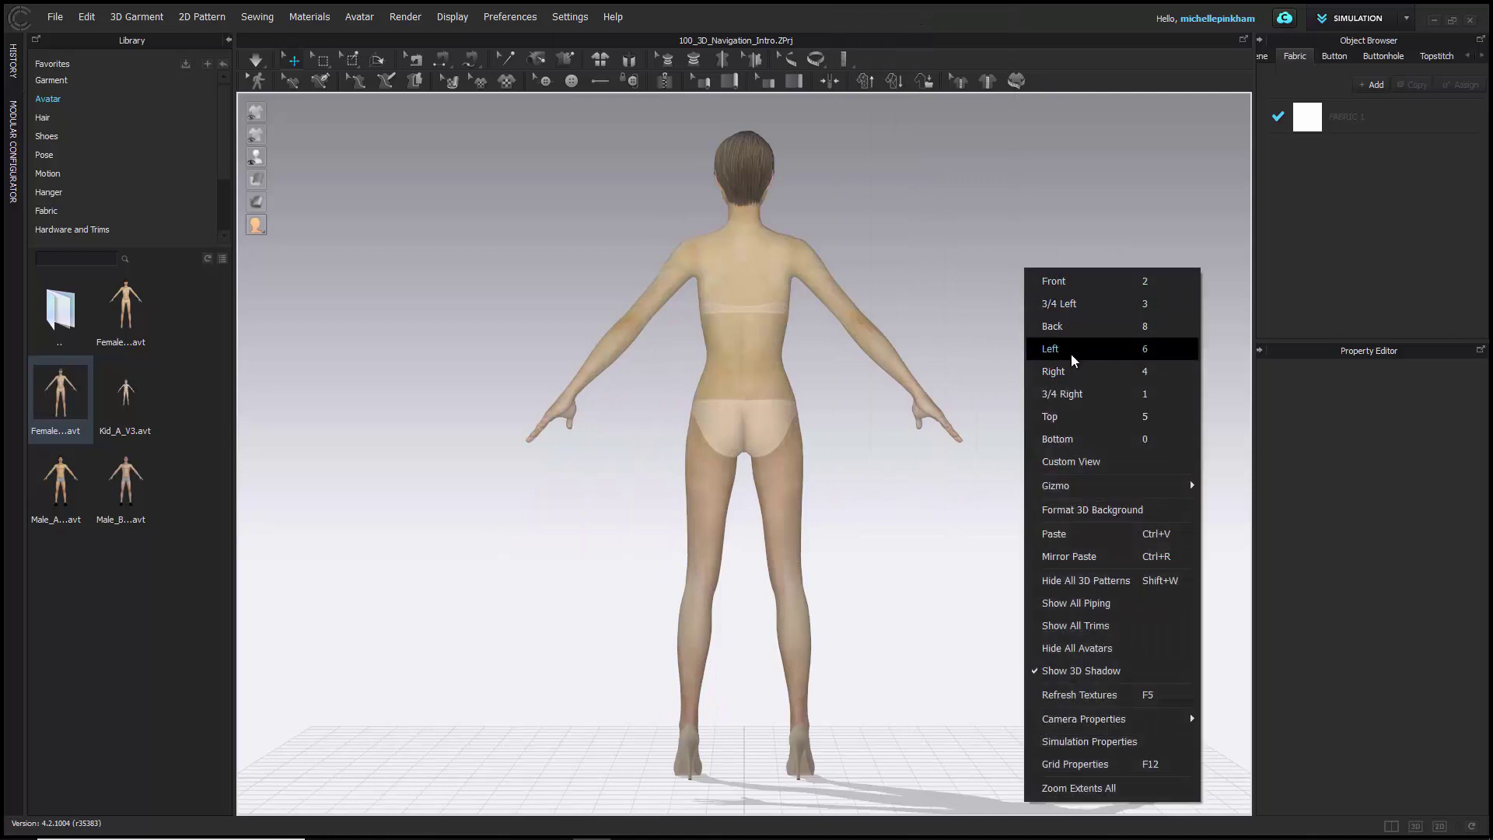
pyautogui.click(1072, 359)
pyautogui.rightClick(1050, 354)
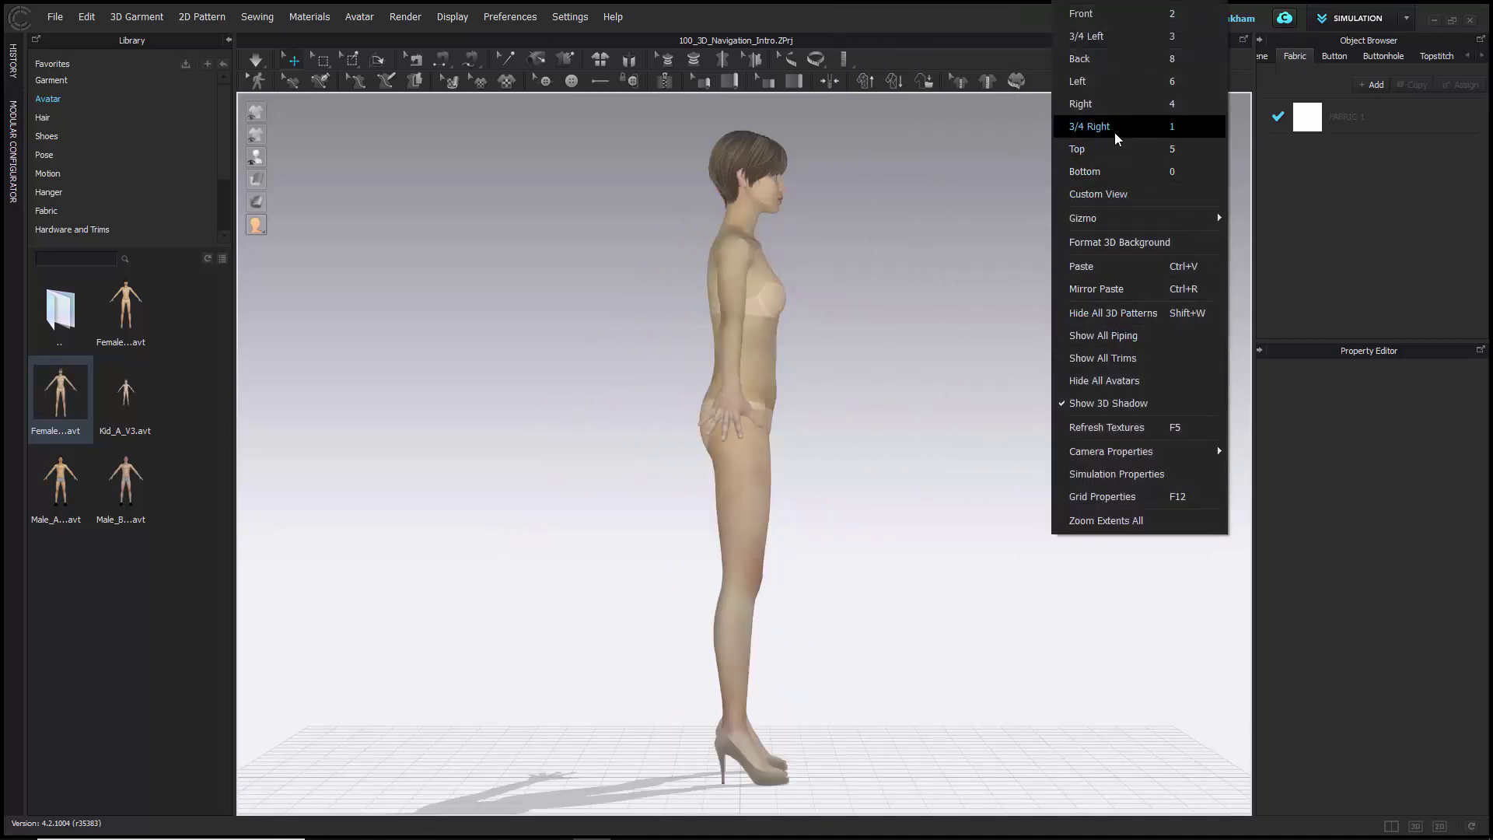
pyautogui.click(1115, 132)
pyautogui.rightClick(1060, 360)
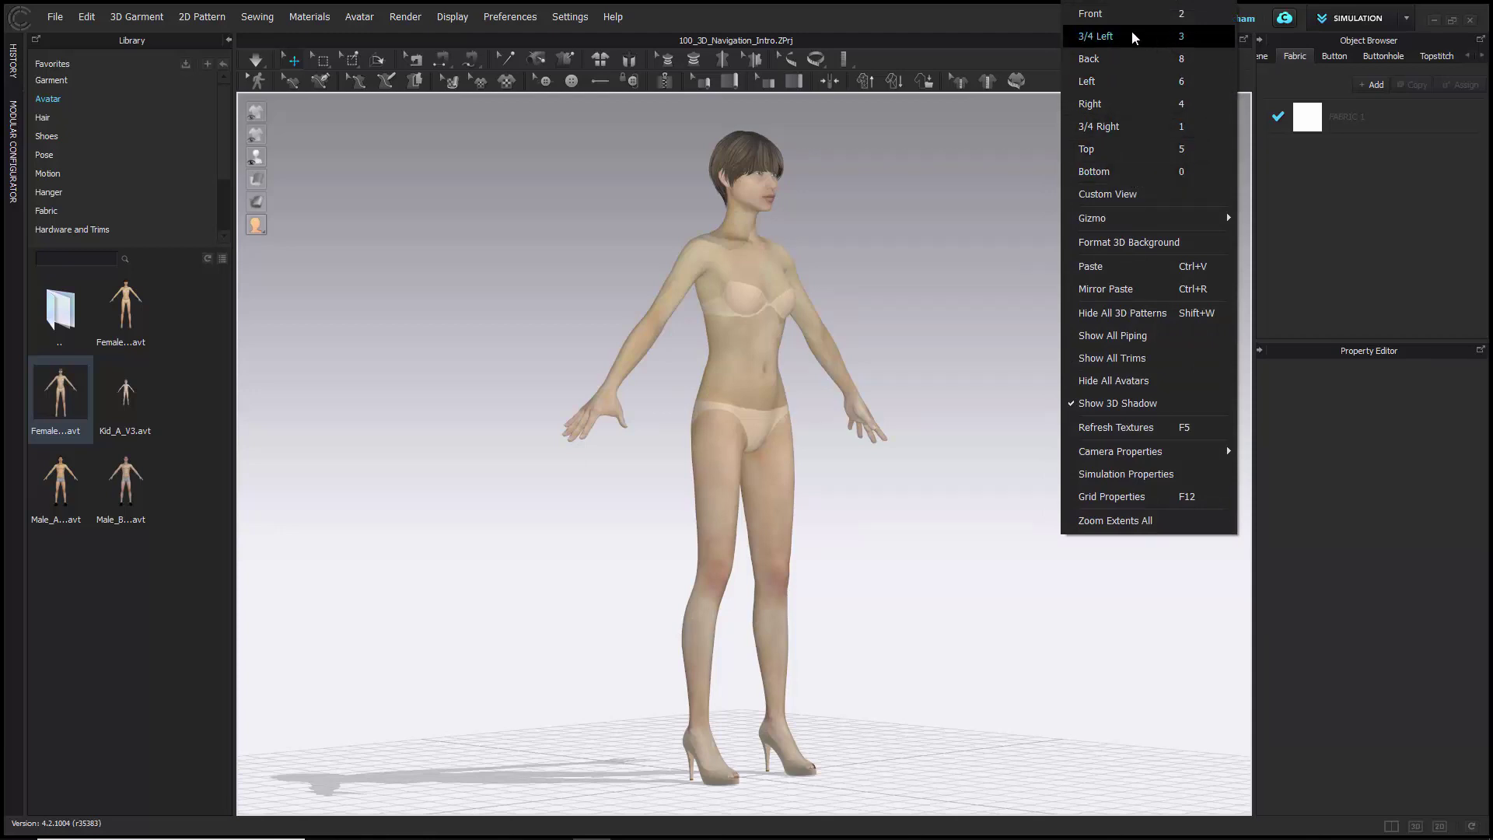
# - Check the avatar from top, back and front using the 5, 8 and 2 view keys
pyautogui.click(1107, 195)
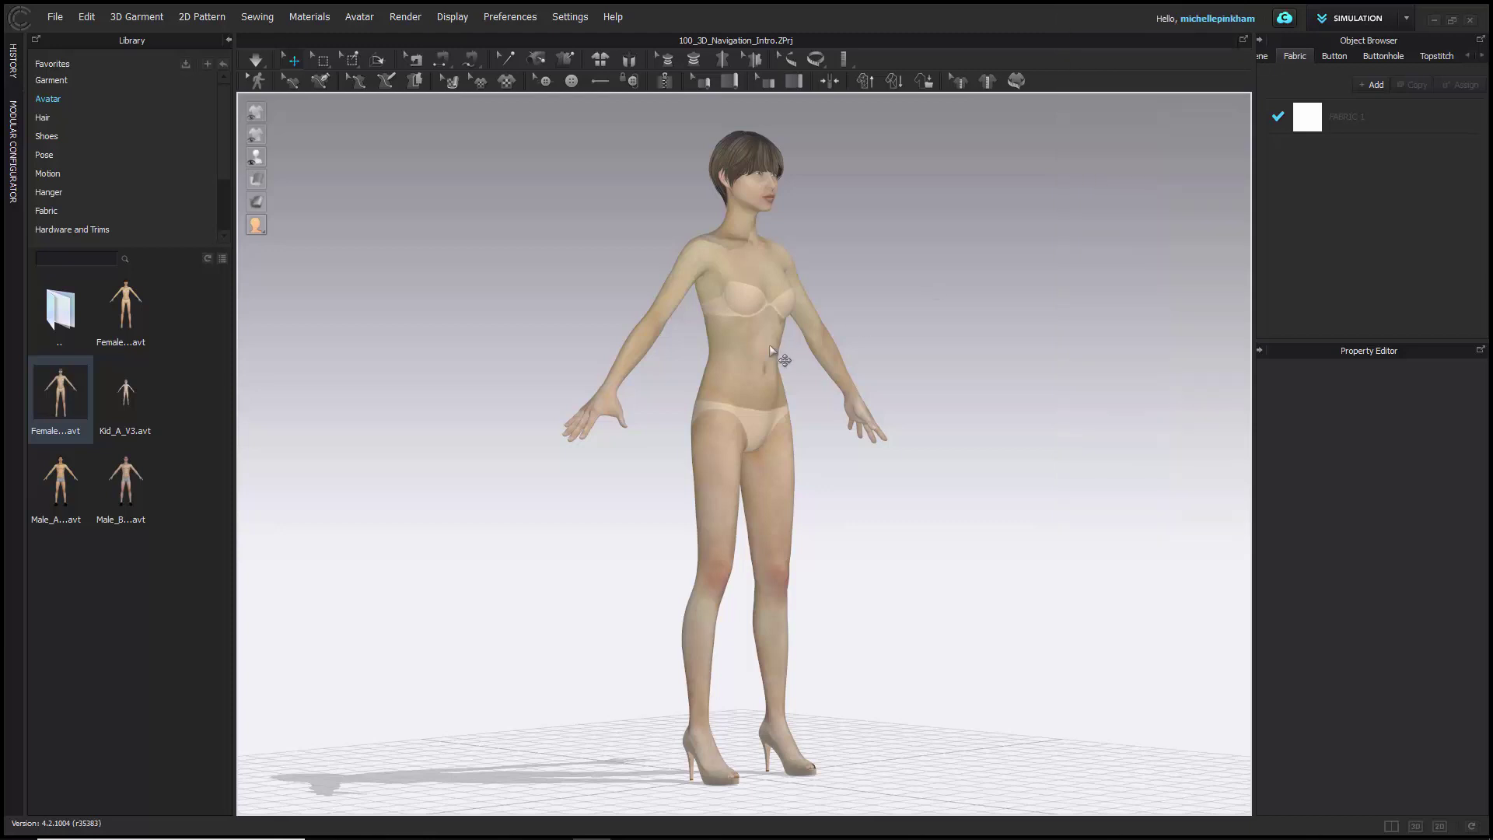
pyautogui.press('5')
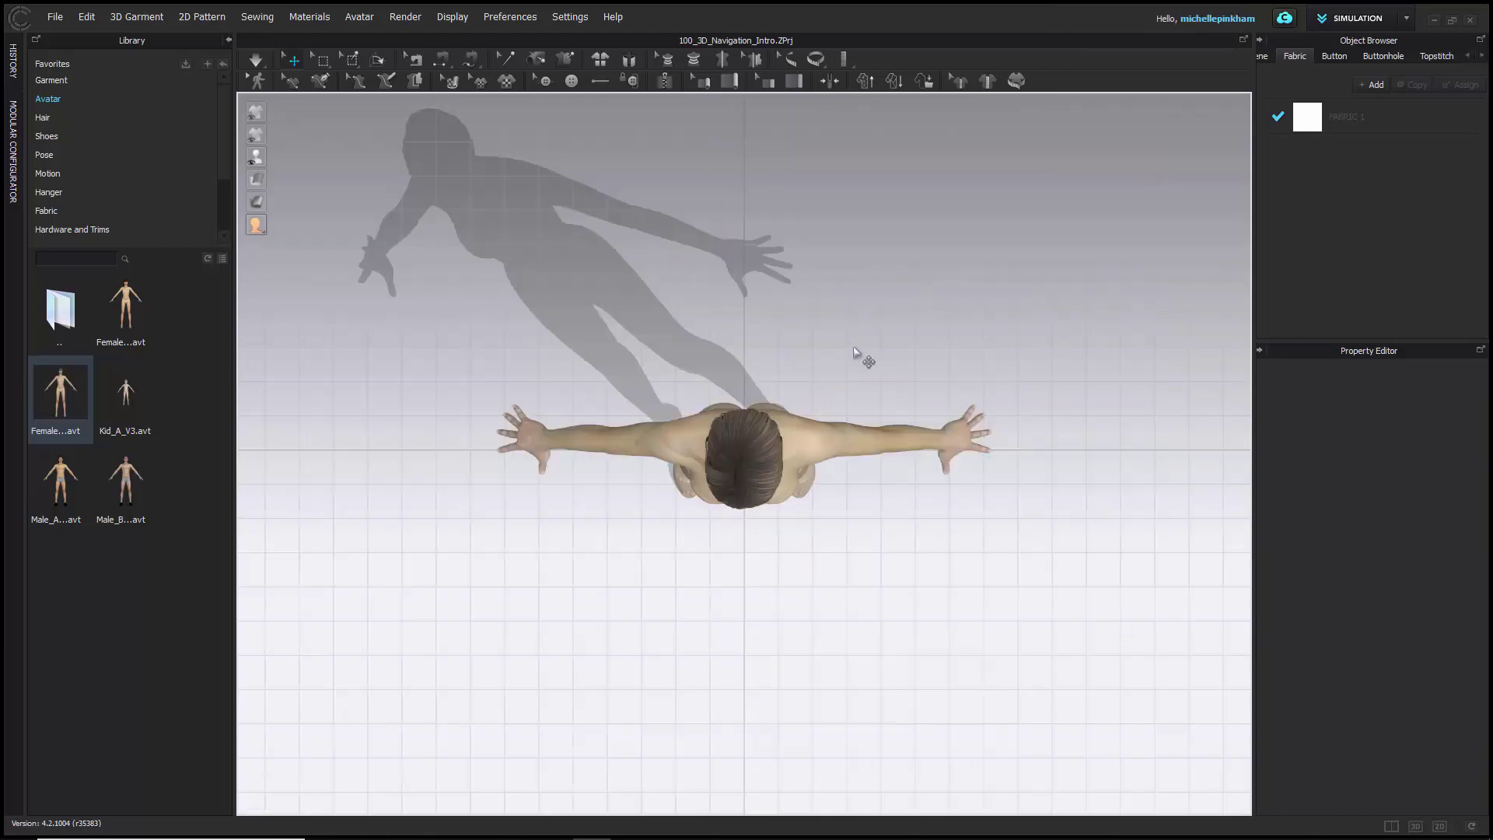
pyautogui.press('8')
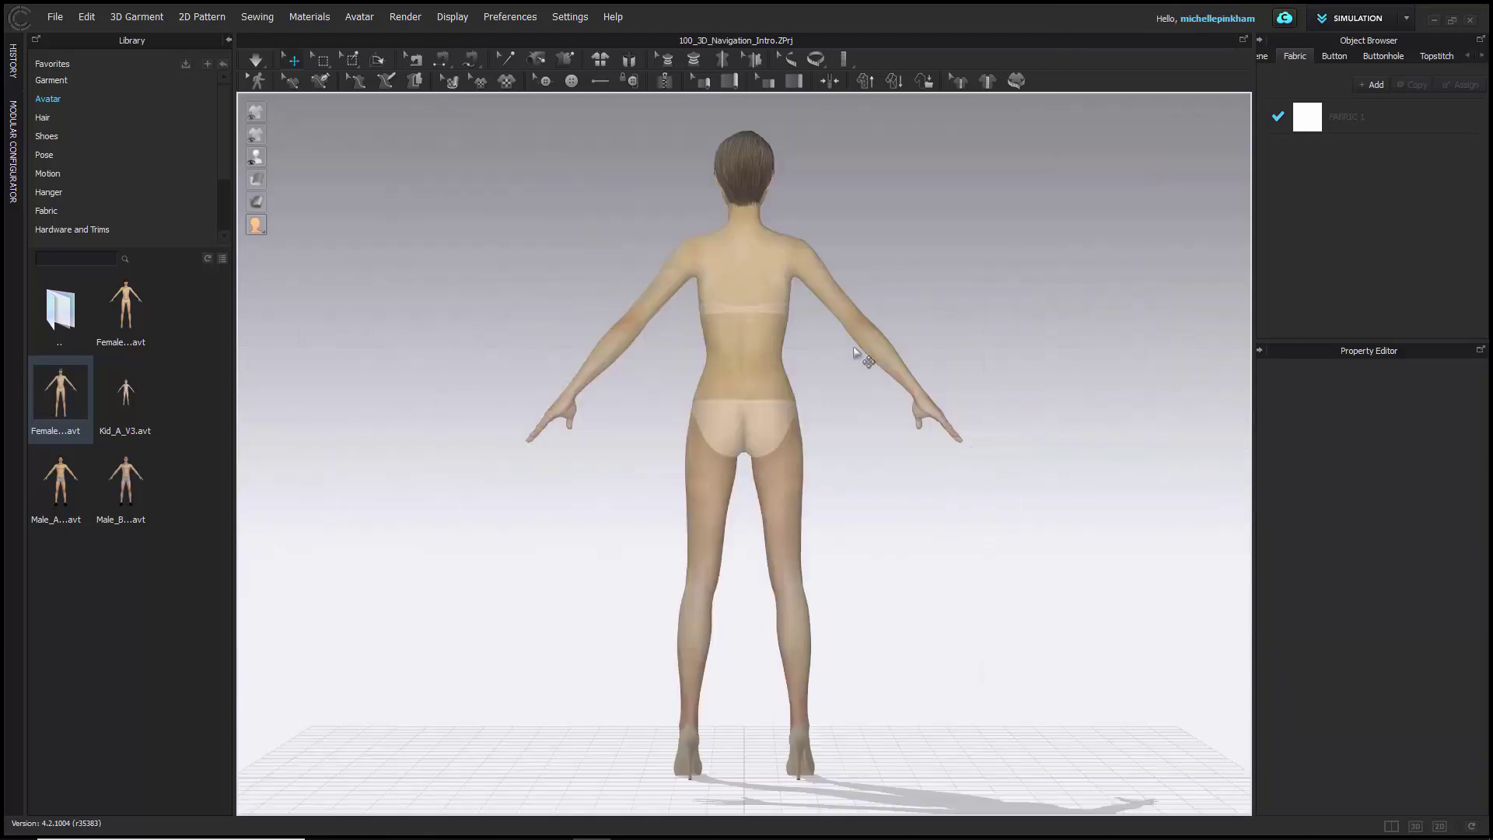
pyautogui.press('2')
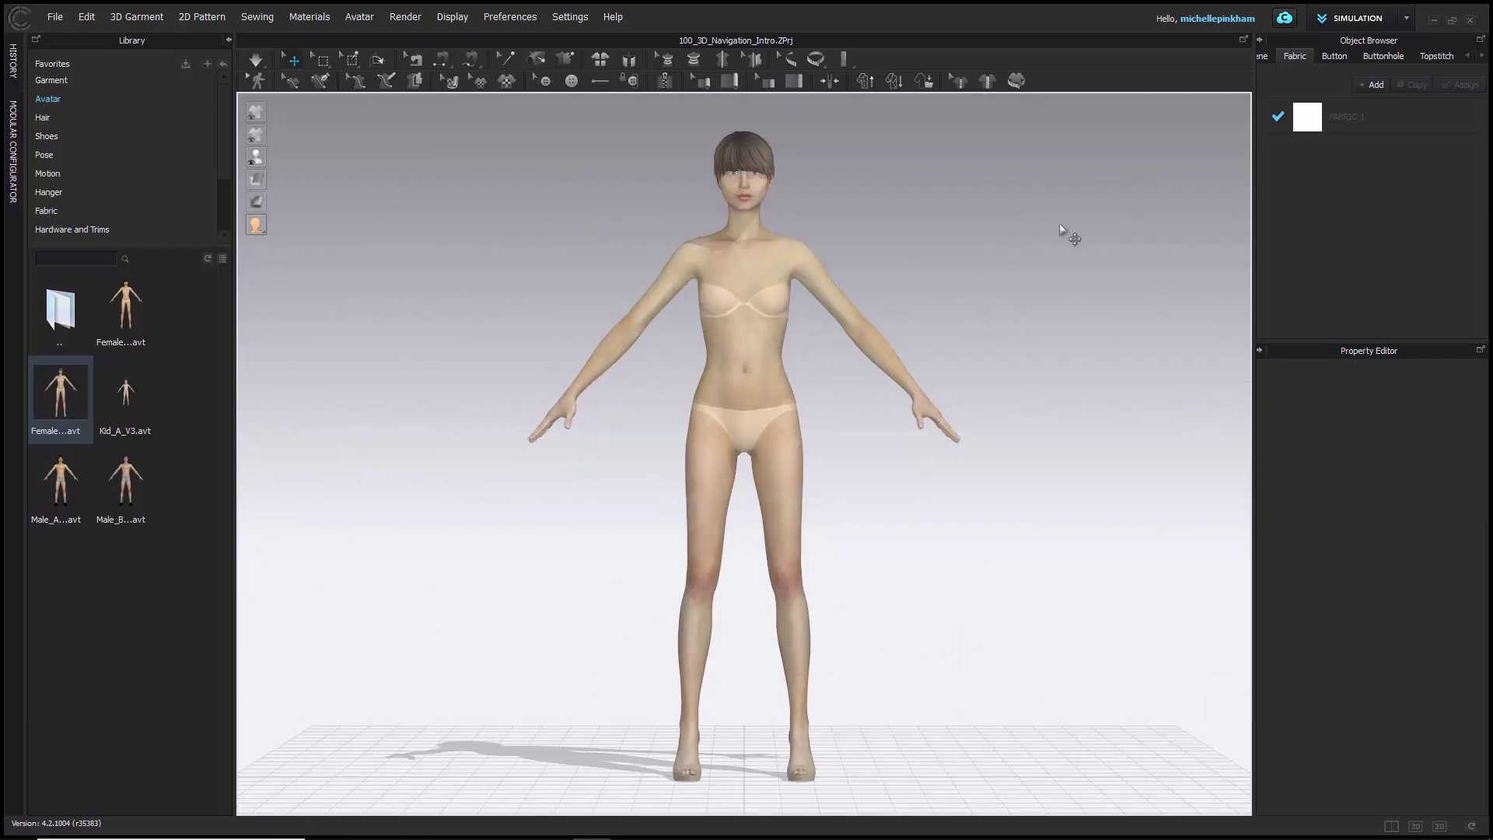
pyautogui.moveTo(1060, 227); pyautogui.dragTo(567, 454, button='right')
pyautogui.press('2')
# - Orbit, zoom and pan around the avatar, resetting to the centred front view with 2
pyautogui.press('2')
pyautogui.moveTo(809, 443); pyautogui.dragTo(689, 616, button='right')
pyautogui.press('2')
pyautogui.press('8')
pyautogui.moveTo(749, 440); pyautogui.dragTo(773, 490, button='right')
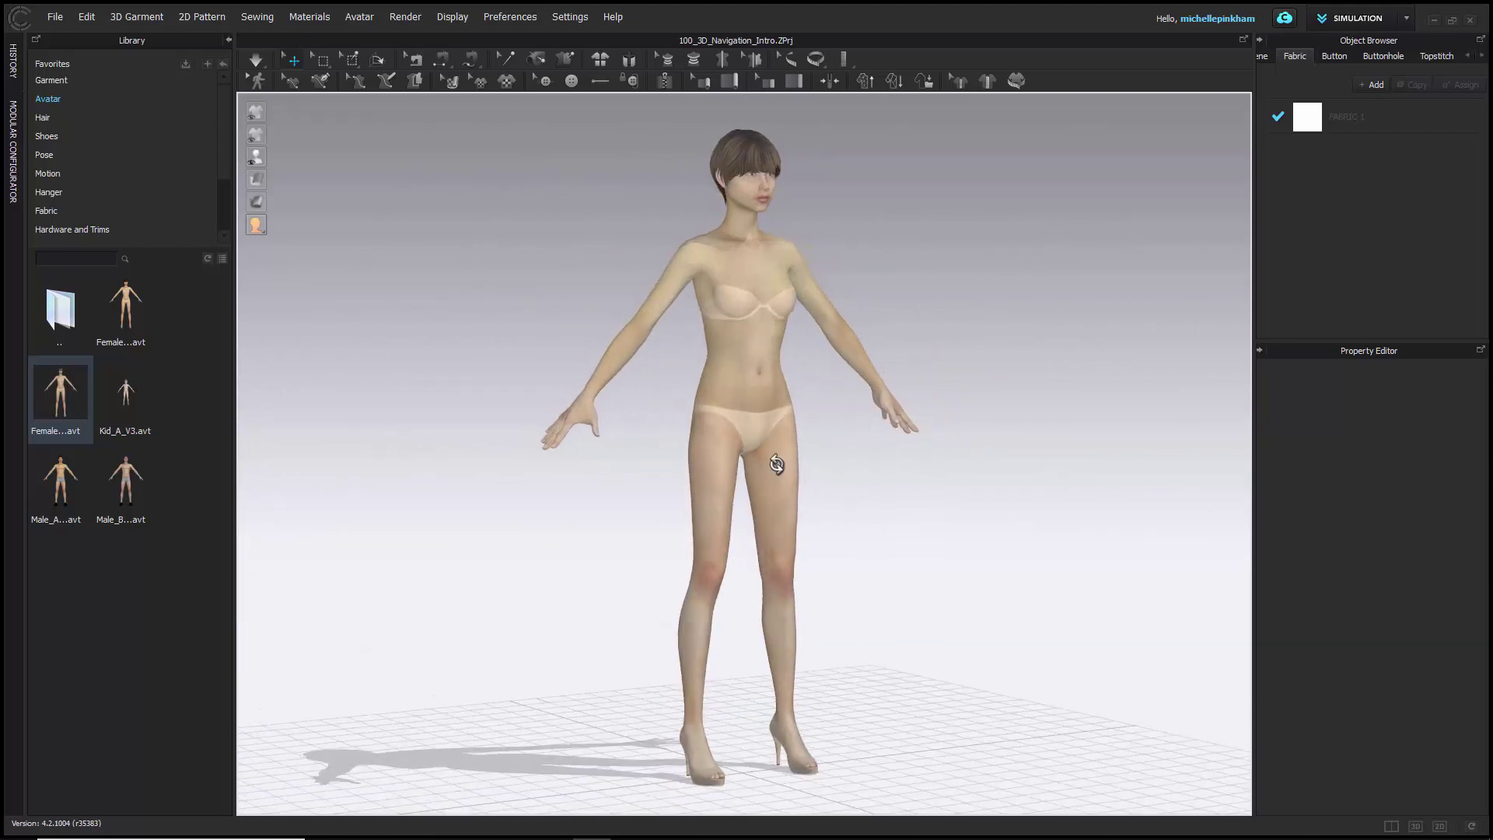
pyautogui.scroll(-5, 981, 468)
pyautogui.moveTo(1006, 477); pyautogui.dragTo(819, 483, button='middle')
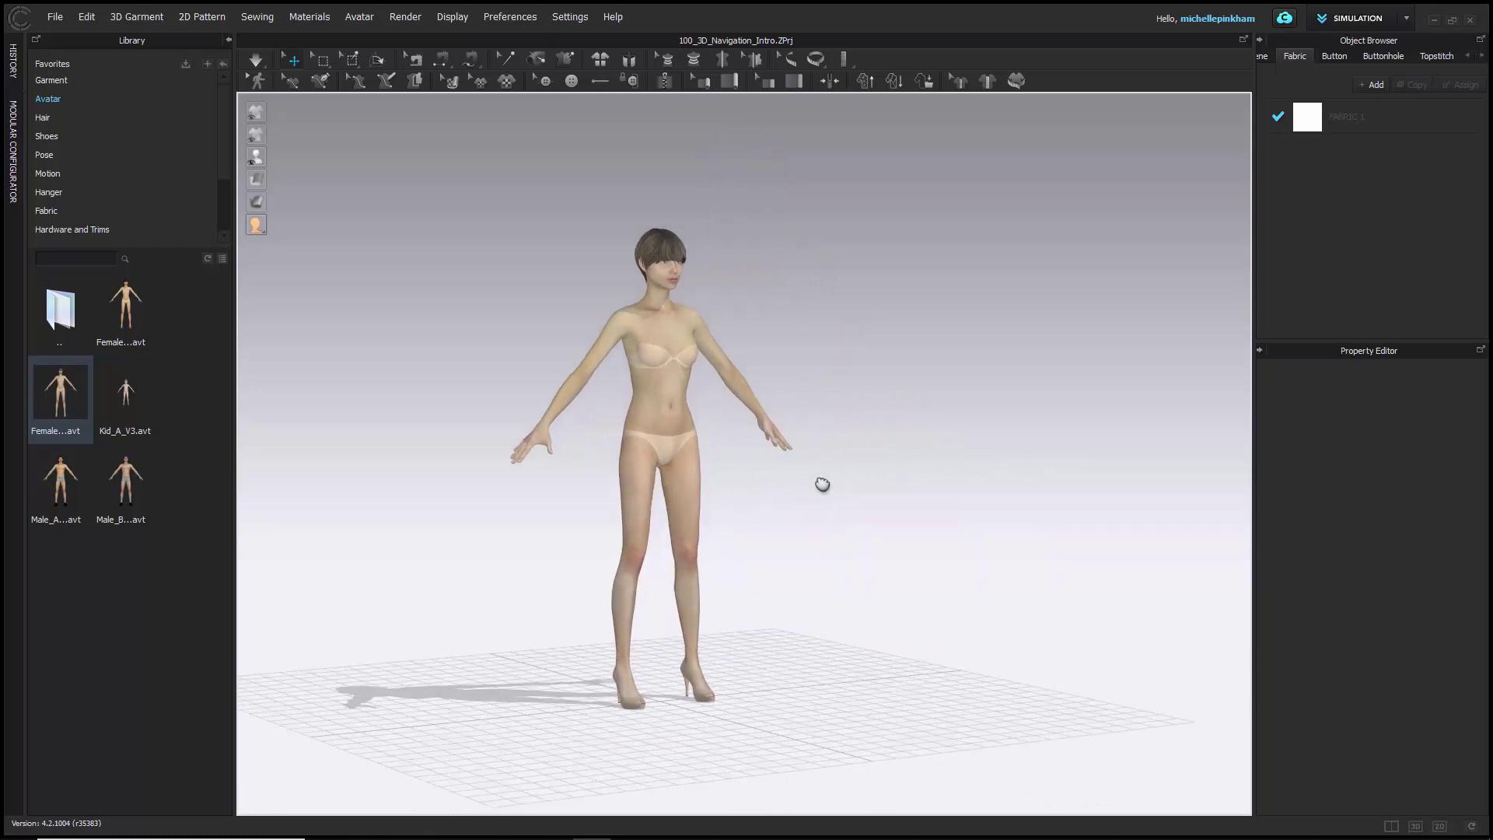
pyautogui.scroll(4, 972, 545)
pyautogui.moveTo(992, 567); pyautogui.dragTo(590, 400, button='middle')
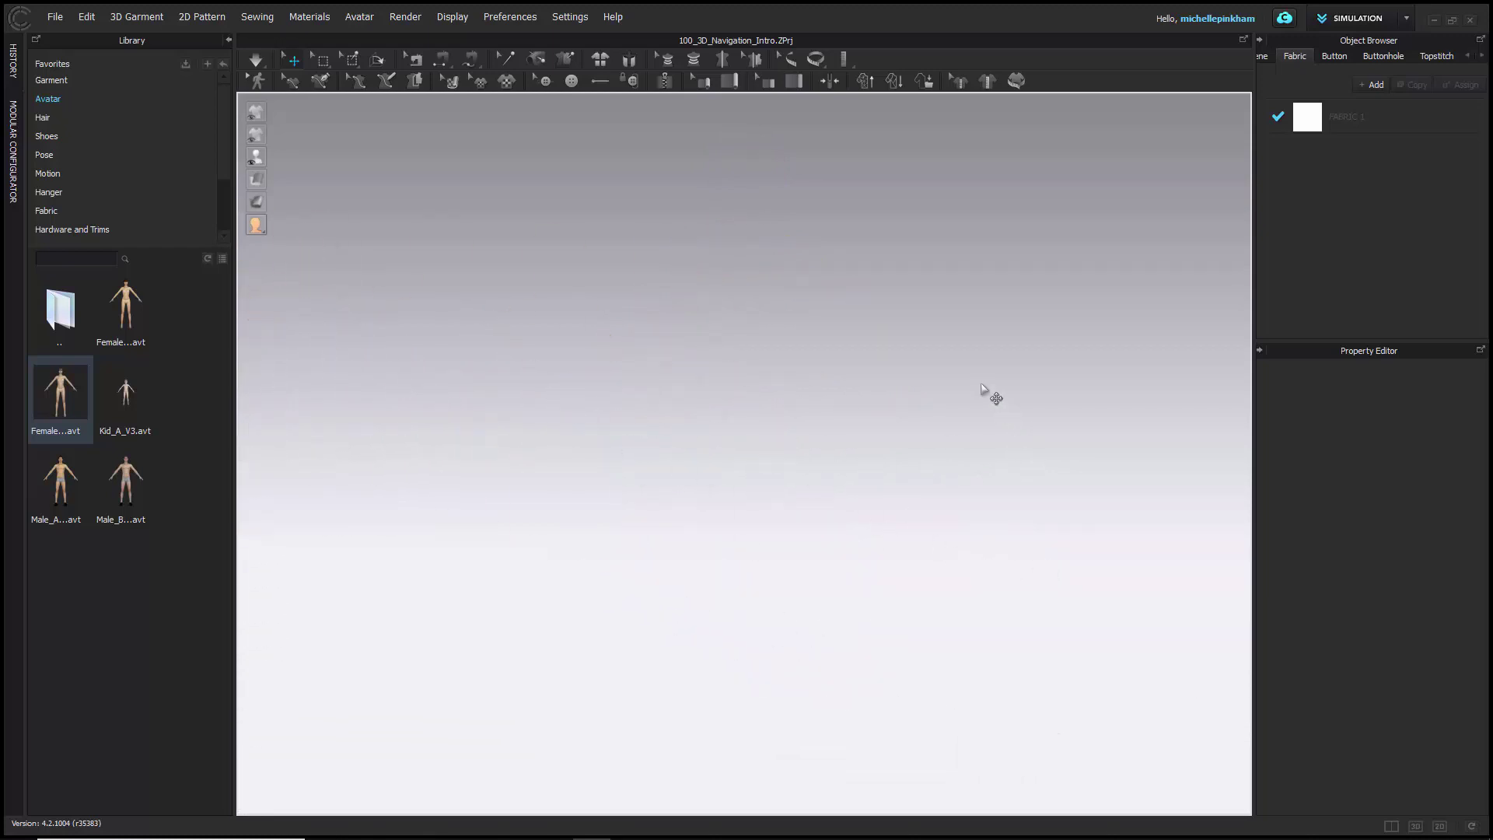
pyautogui.press('2')
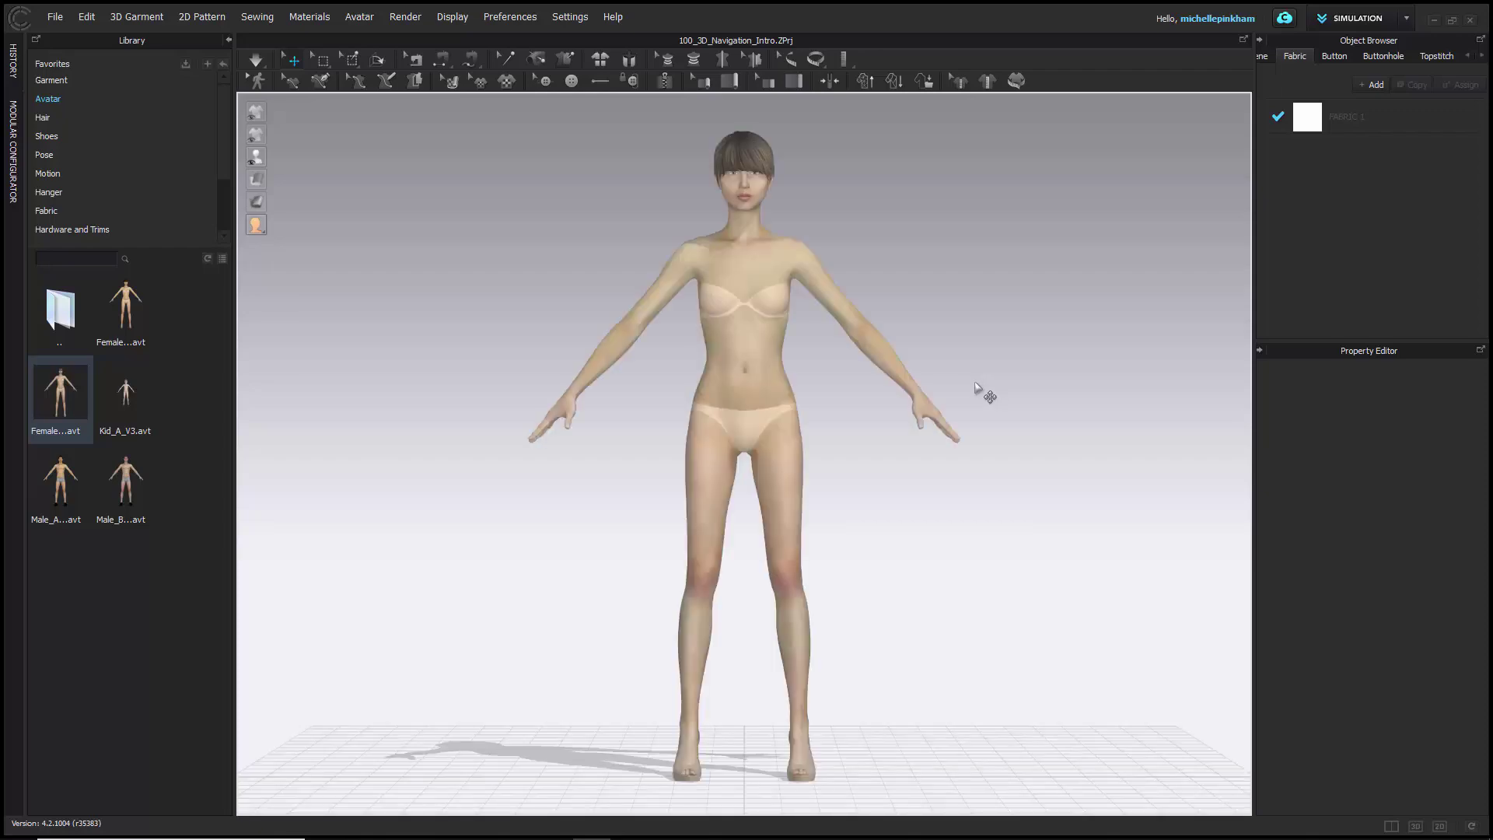
pyautogui.moveTo(1030, 397); pyautogui.dragTo(565, 445, button='right')
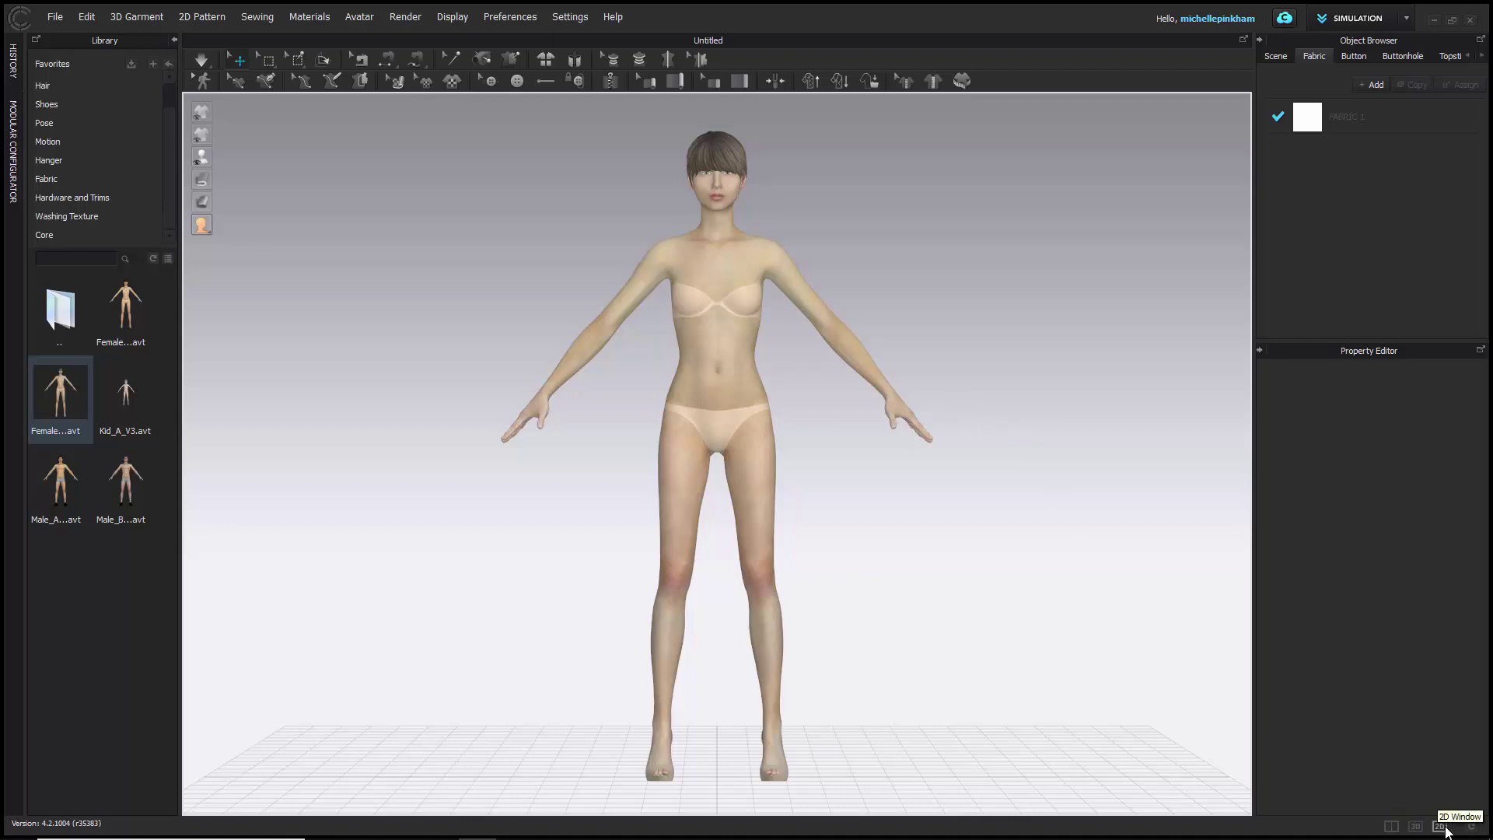
# - Show only the 2D Pattern Window, then zoom and pan around the grey avatar silhouette
pyautogui.click(1443, 828)
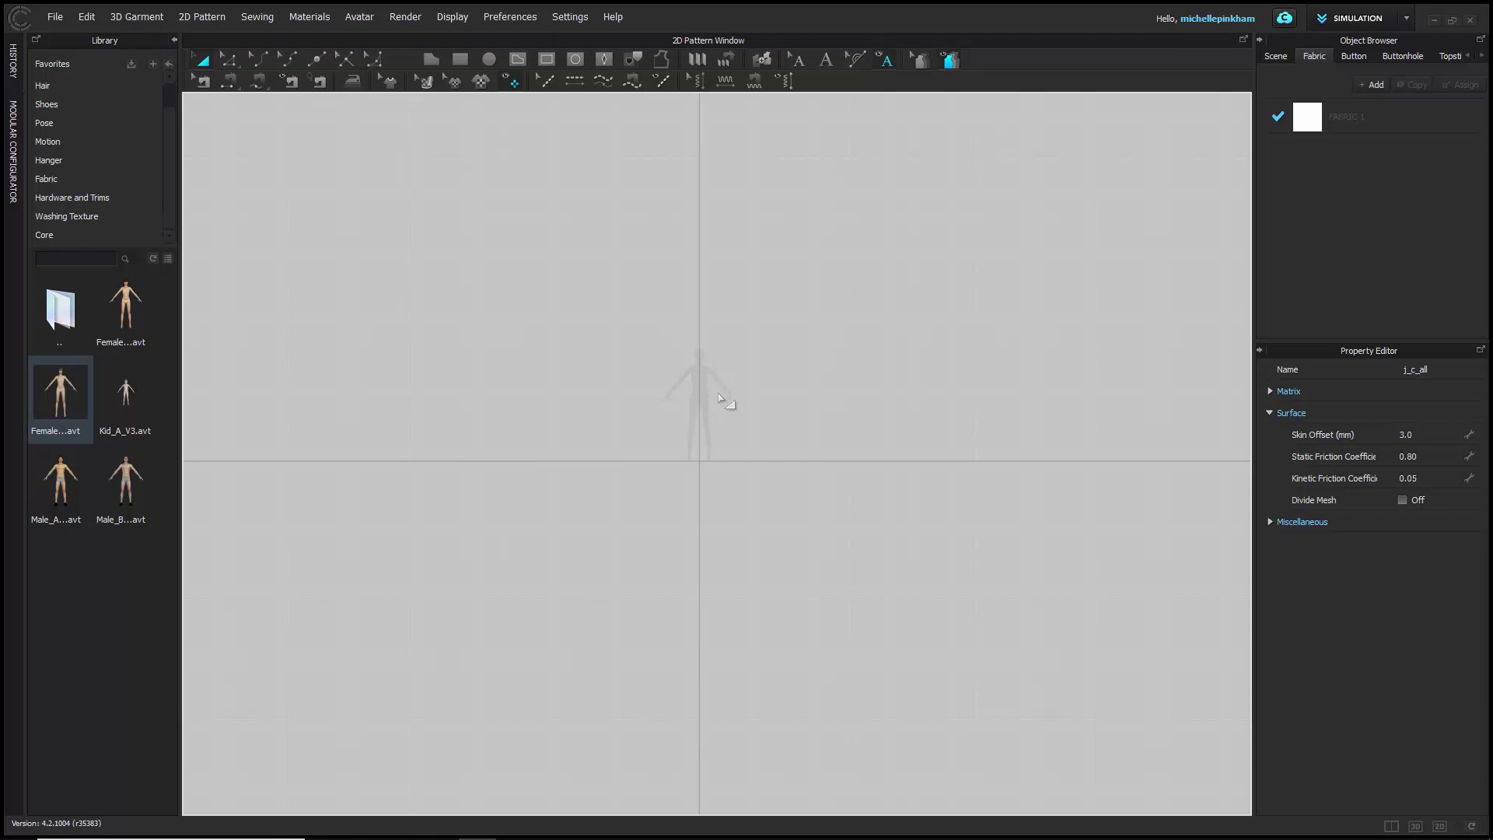
pyautogui.scroll(10, 719, 398)
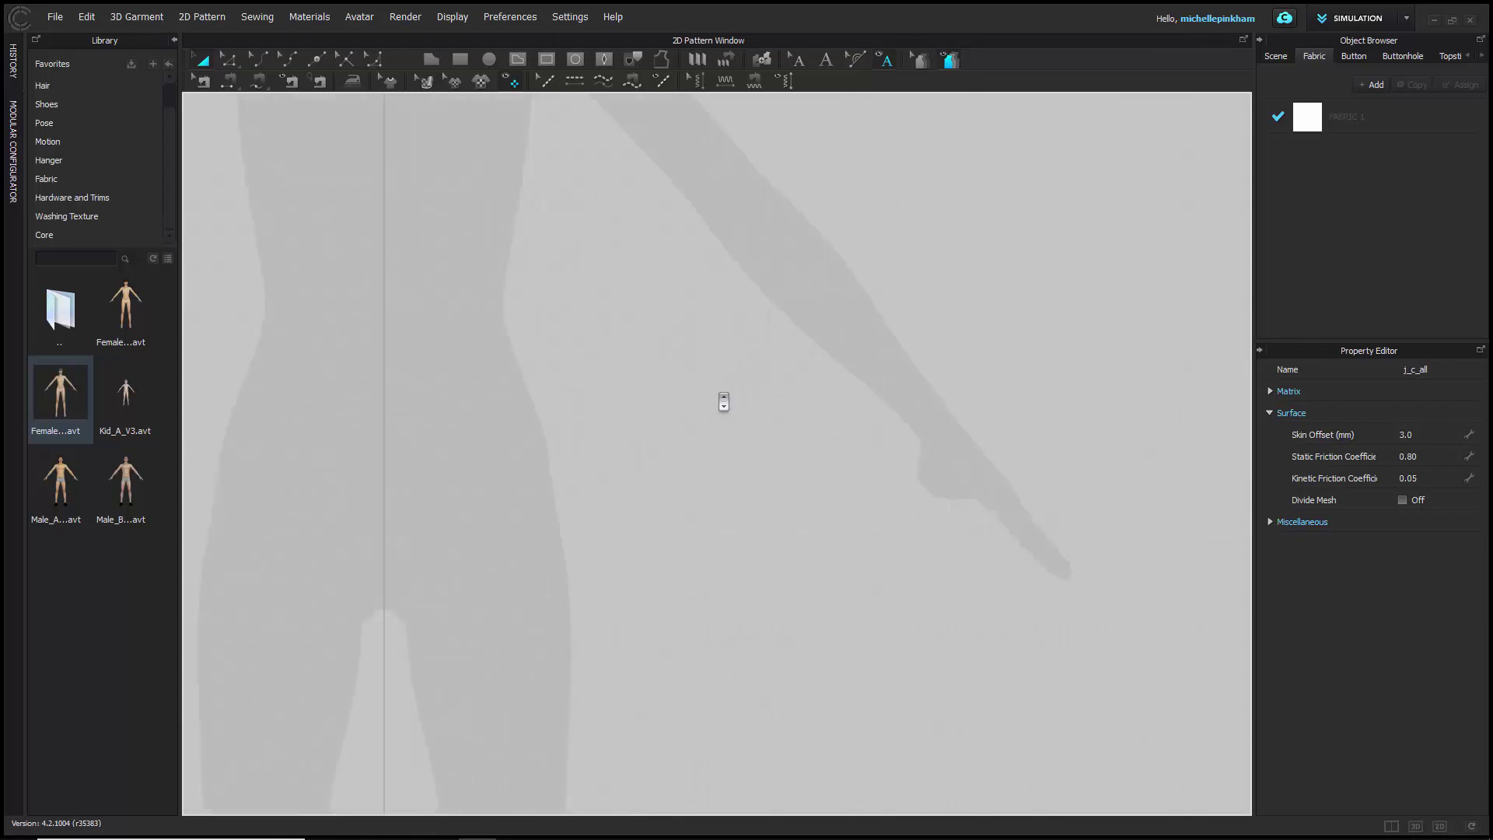
pyautogui.scroll(2, 723, 402)
pyautogui.scroll(-12, 723, 402)
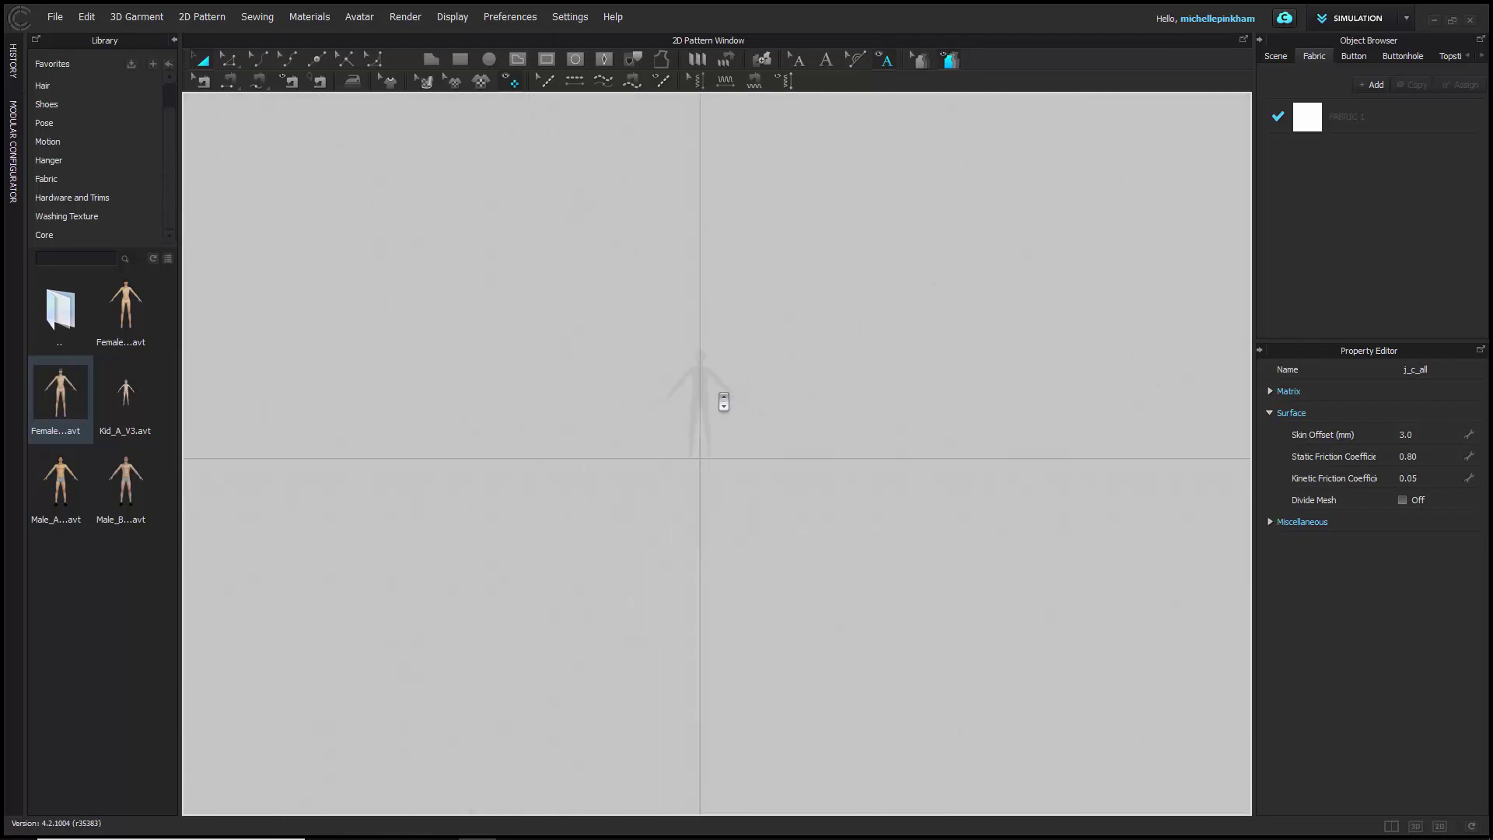
pyautogui.scroll(15, 723, 402)
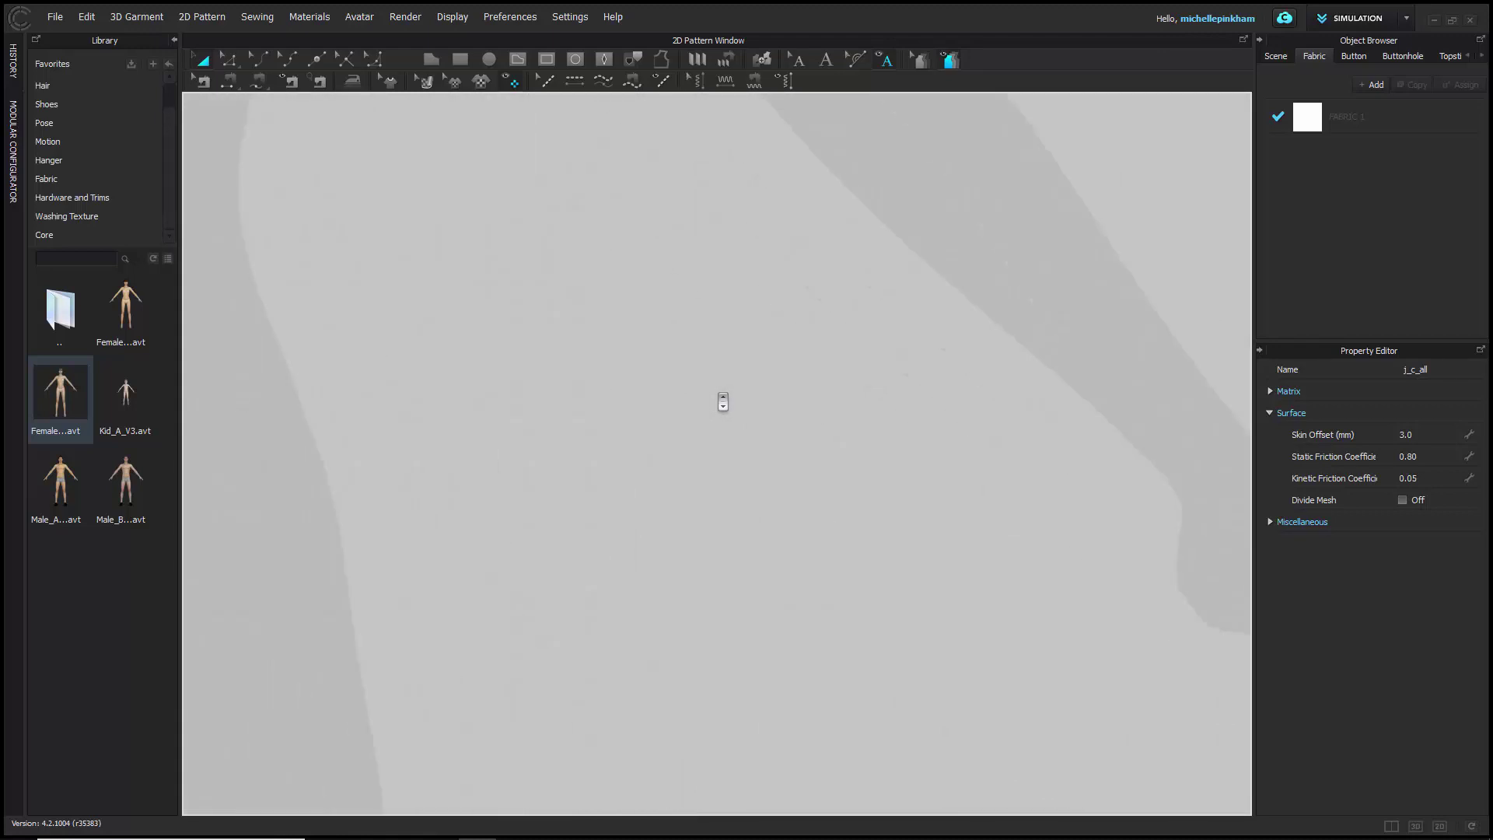
pyautogui.scroll(3, 723, 401)
pyautogui.scroll(-12, 723, 401)
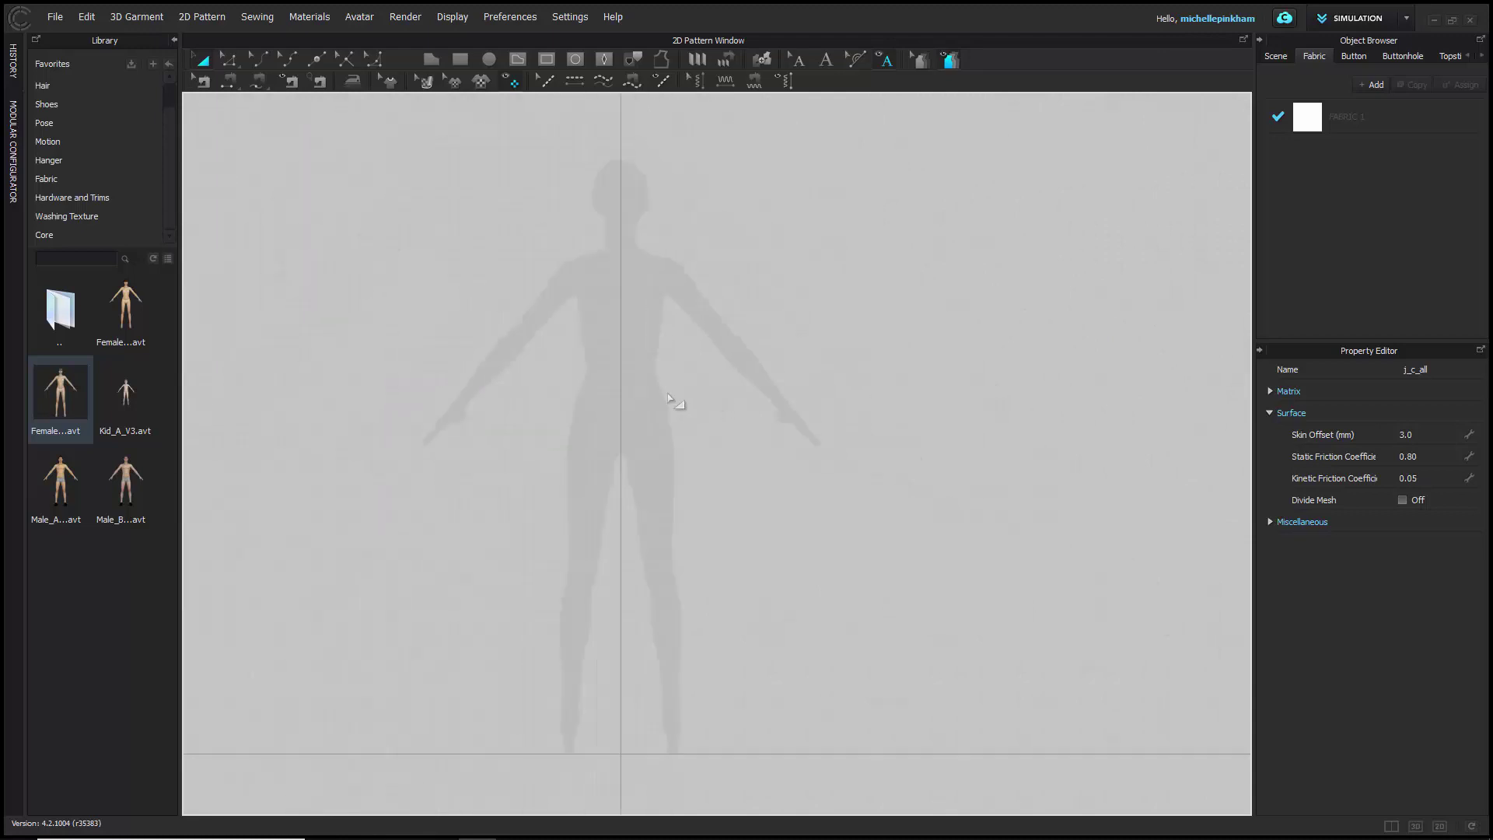
pyautogui.scroll(-2, 667, 397)
pyautogui.moveTo(486, 437); pyautogui.dragTo(575, 458, button='right')
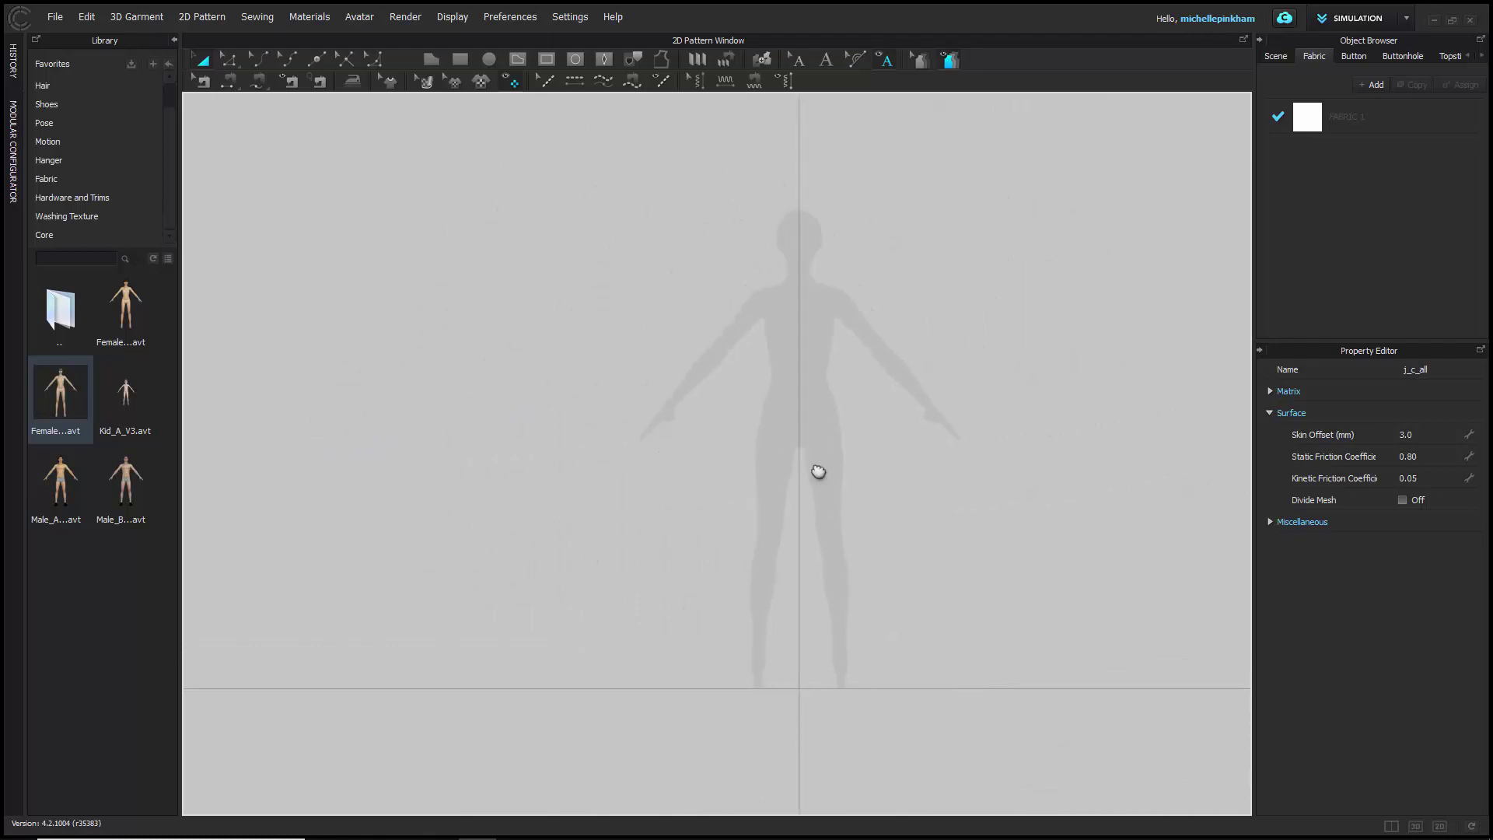
pyautogui.moveTo(817, 471); pyautogui.dragTo(766, 516, button='right')
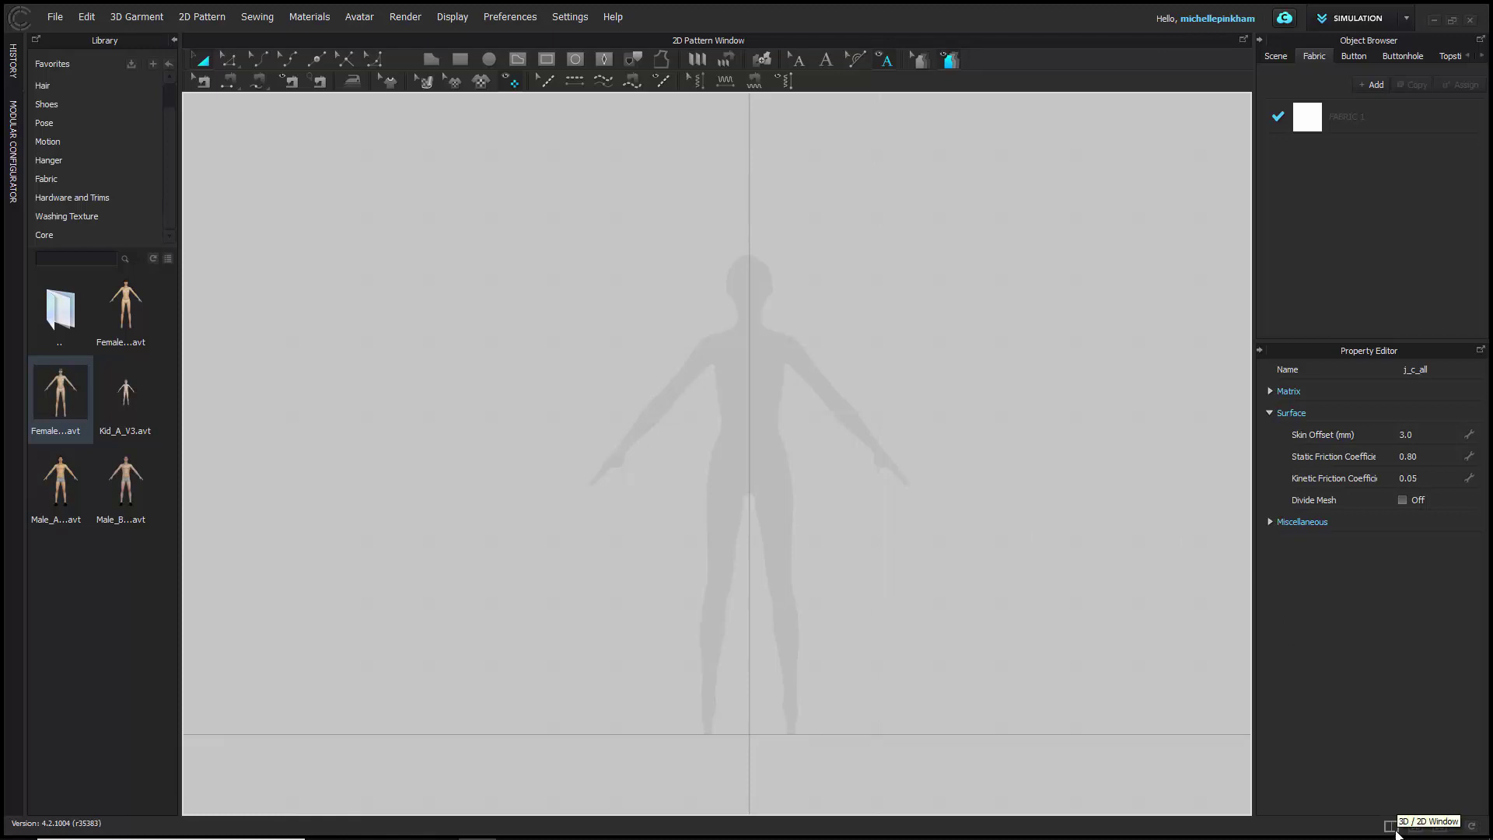
# - Switch to the side-by-side 3D/2D layout, then orbit the avatar and pan the 2D silhouette
pyautogui.click(1394, 827)
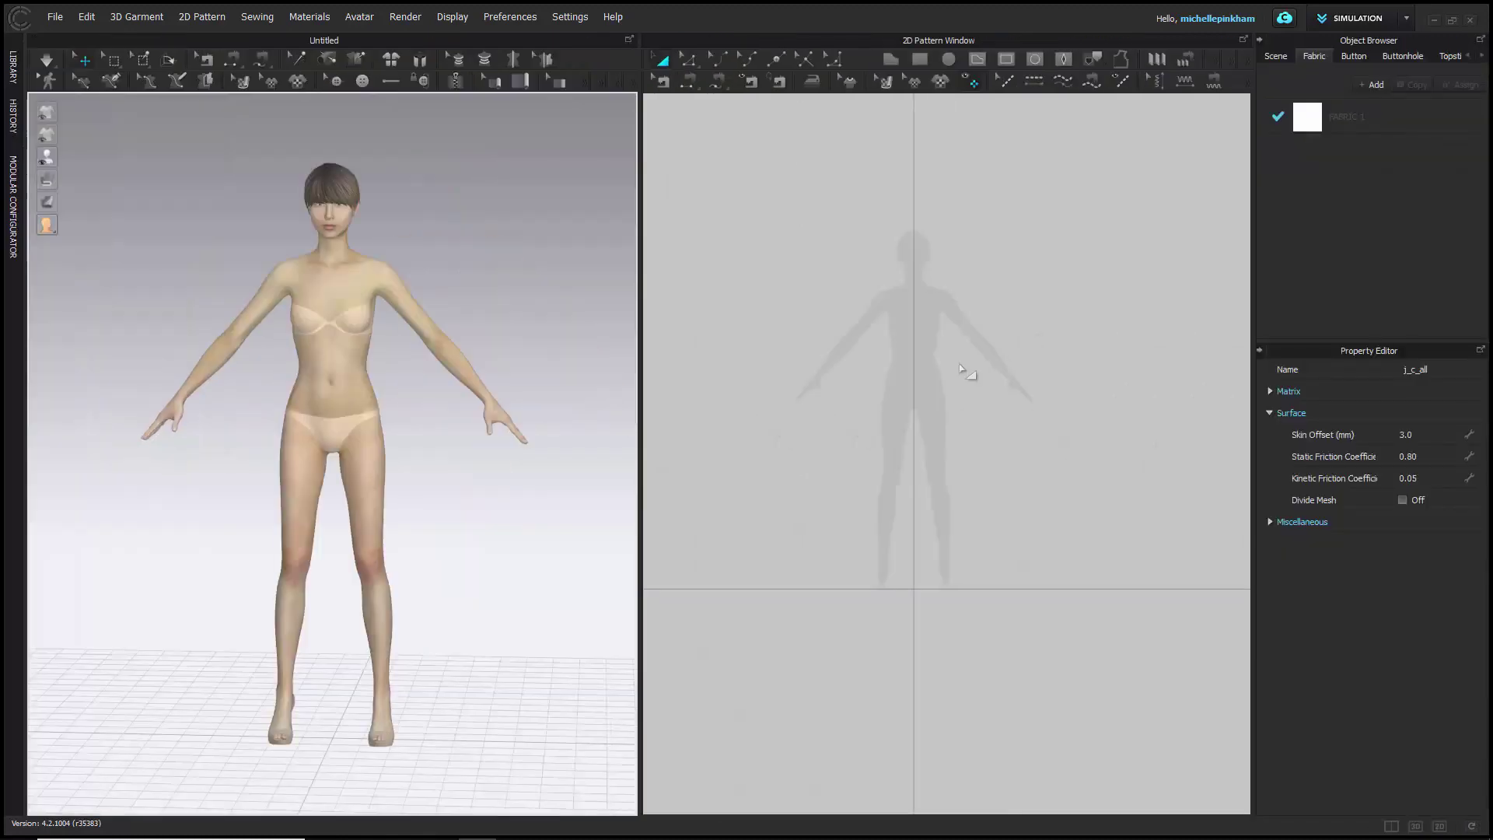
pyautogui.moveTo(955, 367); pyautogui.dragTo(915, 367, button='right')
pyautogui.moveTo(381, 376); pyautogui.dragTo(443, 393, button='right')
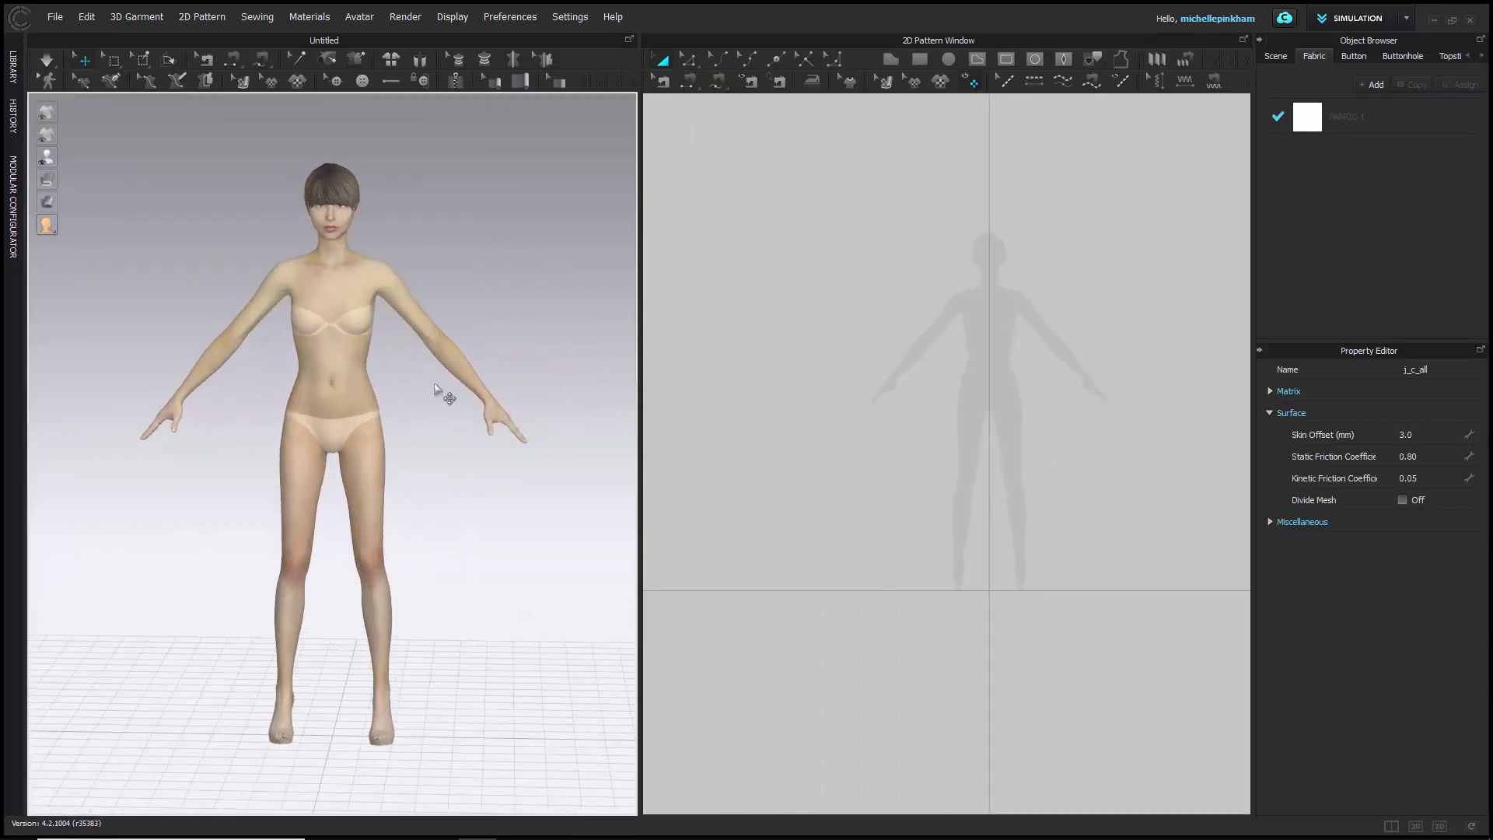
pyautogui.moveTo(1051, 468); pyautogui.dragTo(977, 443, button='right')
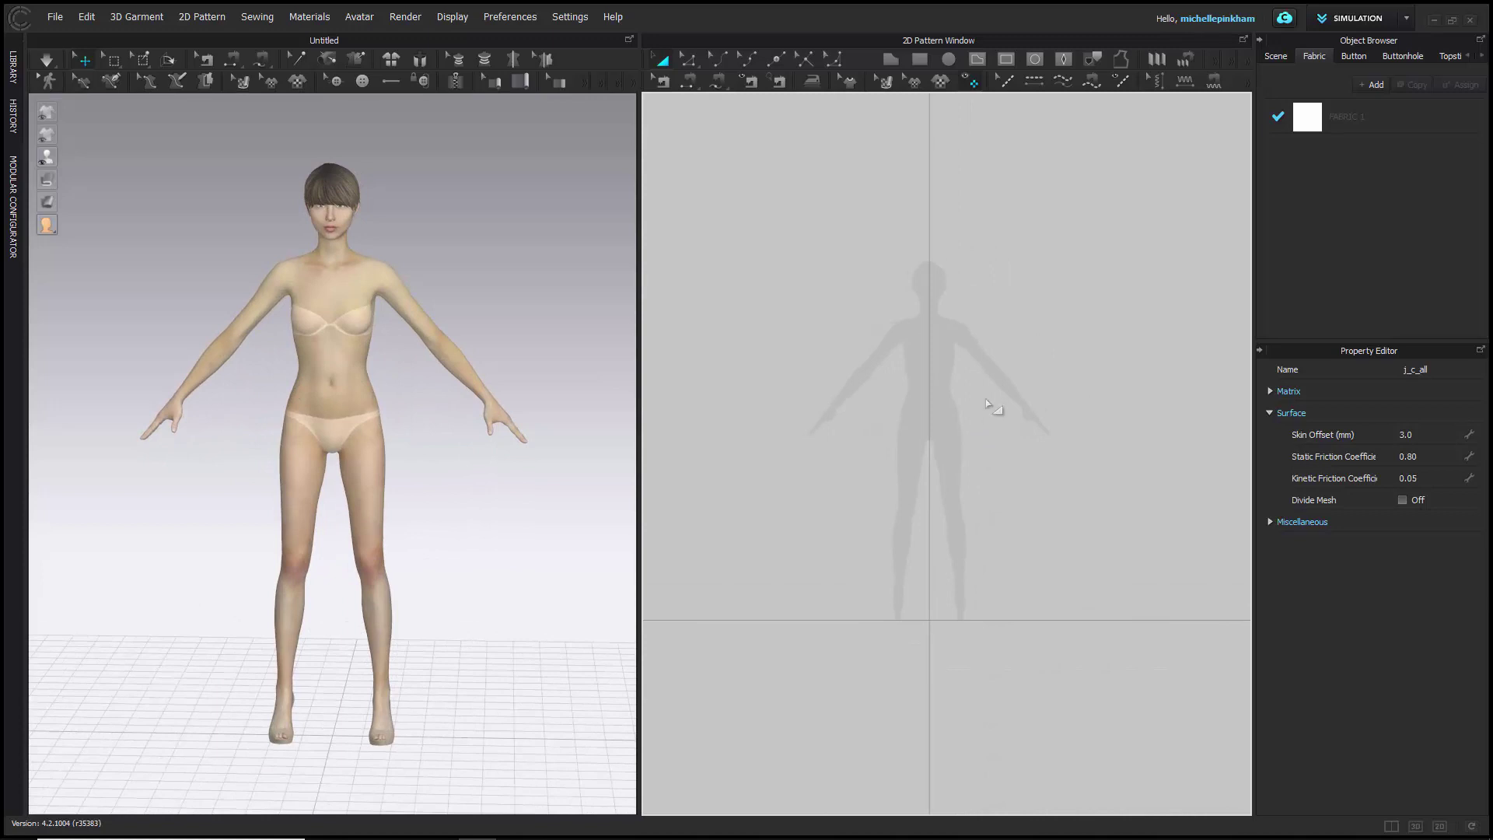
# - Zoom in and out repeatedly and pan the 2D pattern view to the right
pyautogui.scroll(5, 992, 462)
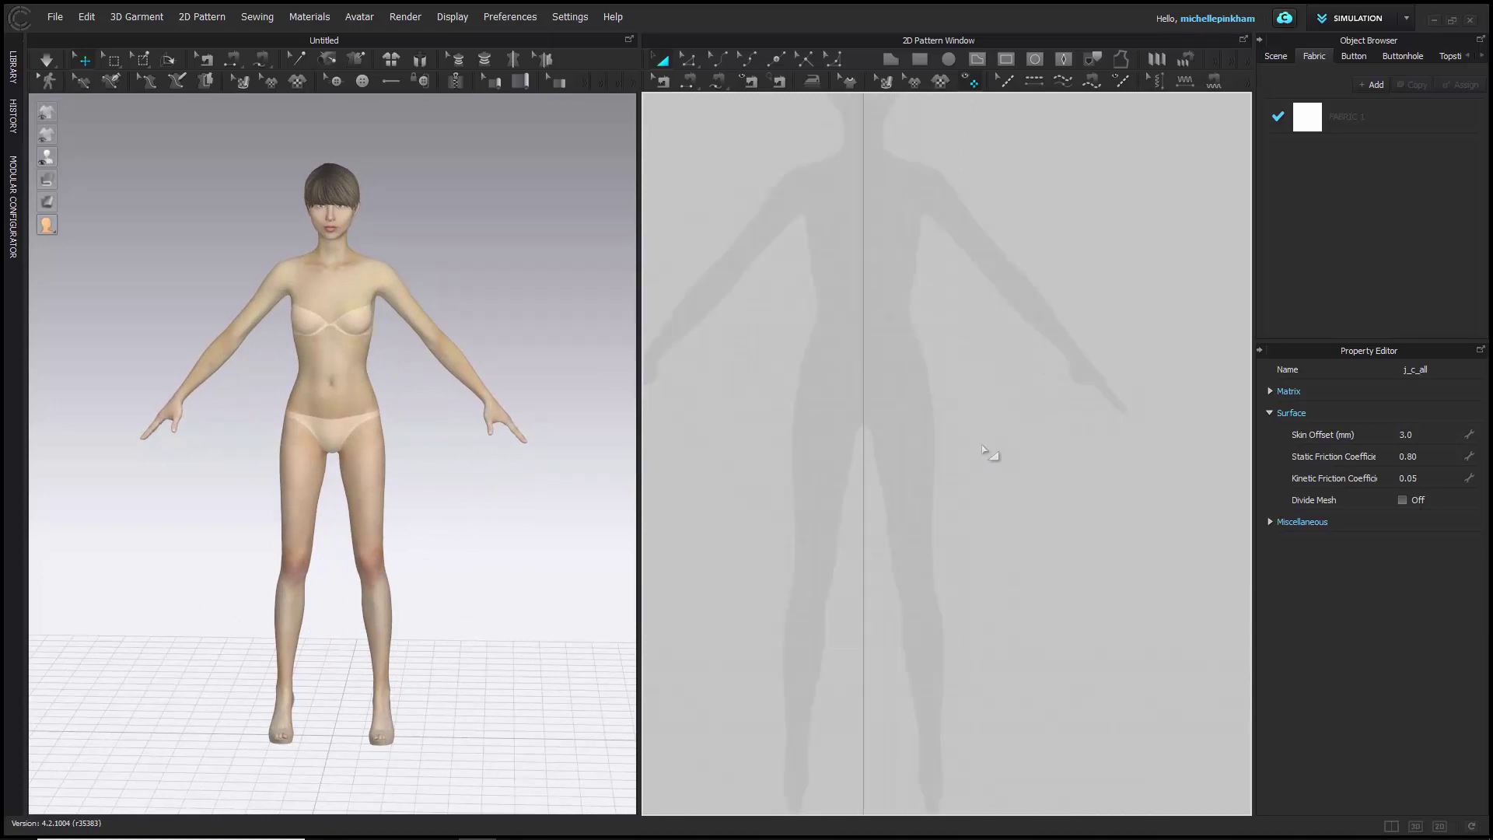
pyautogui.scroll(3, 961, 448)
pyautogui.moveTo(760, 419); pyautogui.dragTo(906, 423, button='right')
pyautogui.scroll(-4, 989, 446)
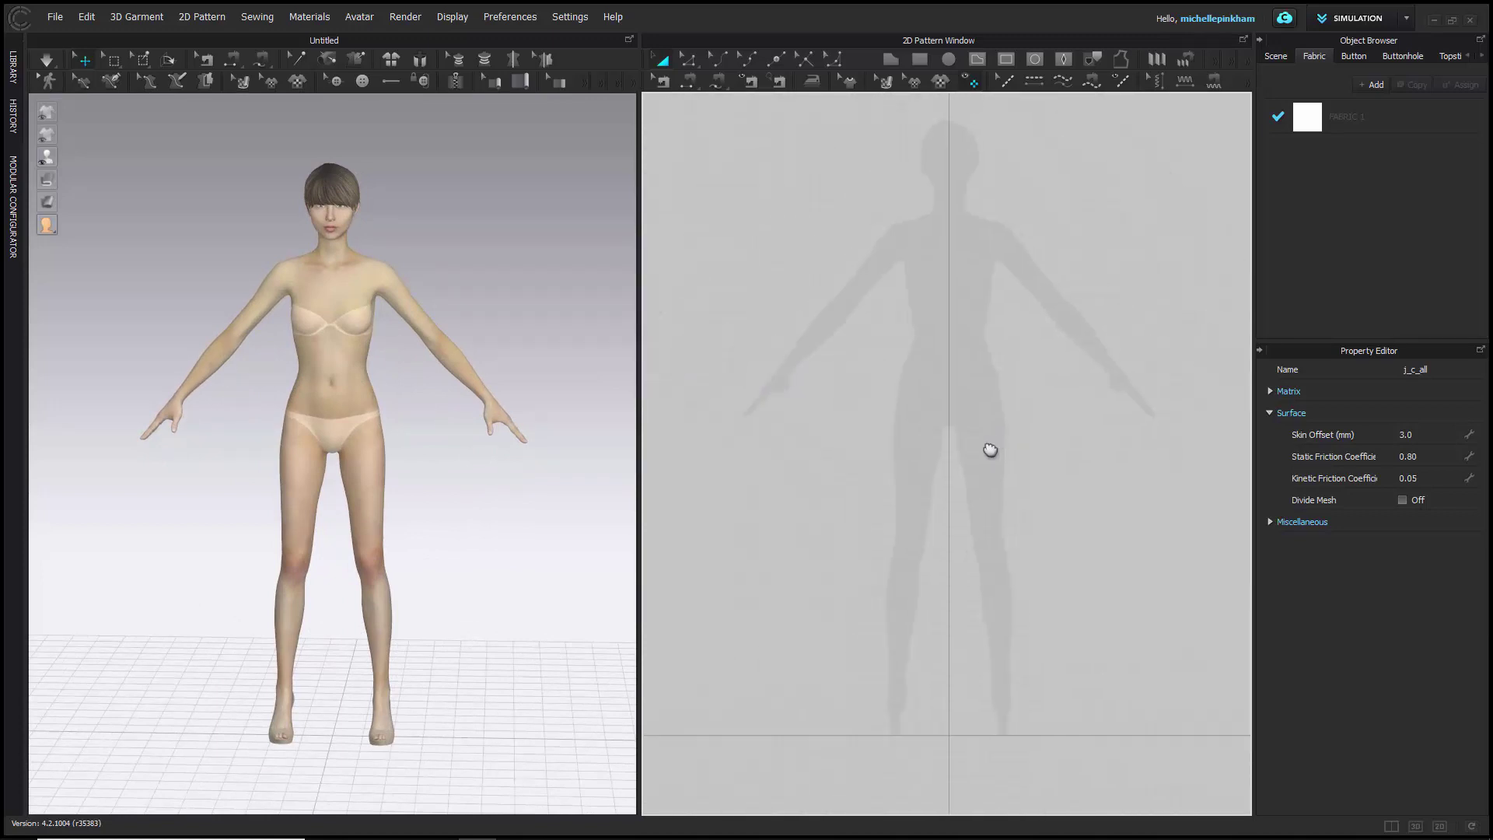
pyautogui.scroll(2, 989, 447)
pyautogui.scroll(5, 433, 450)
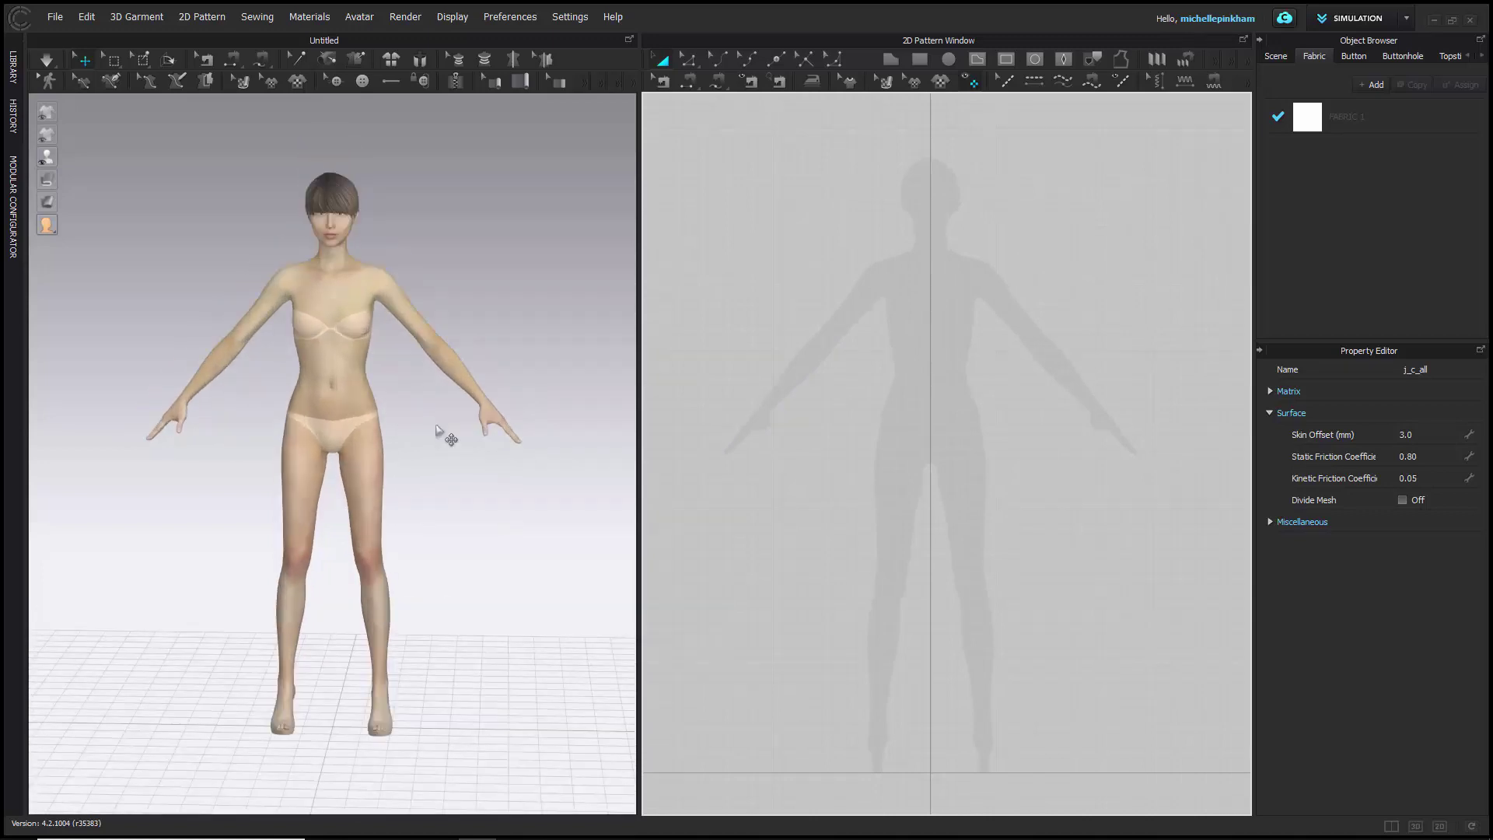
pyautogui.scroll(-5, 441, 434)
pyautogui.scroll(2, 968, 433)
pyautogui.scroll(-6, 963, 433)
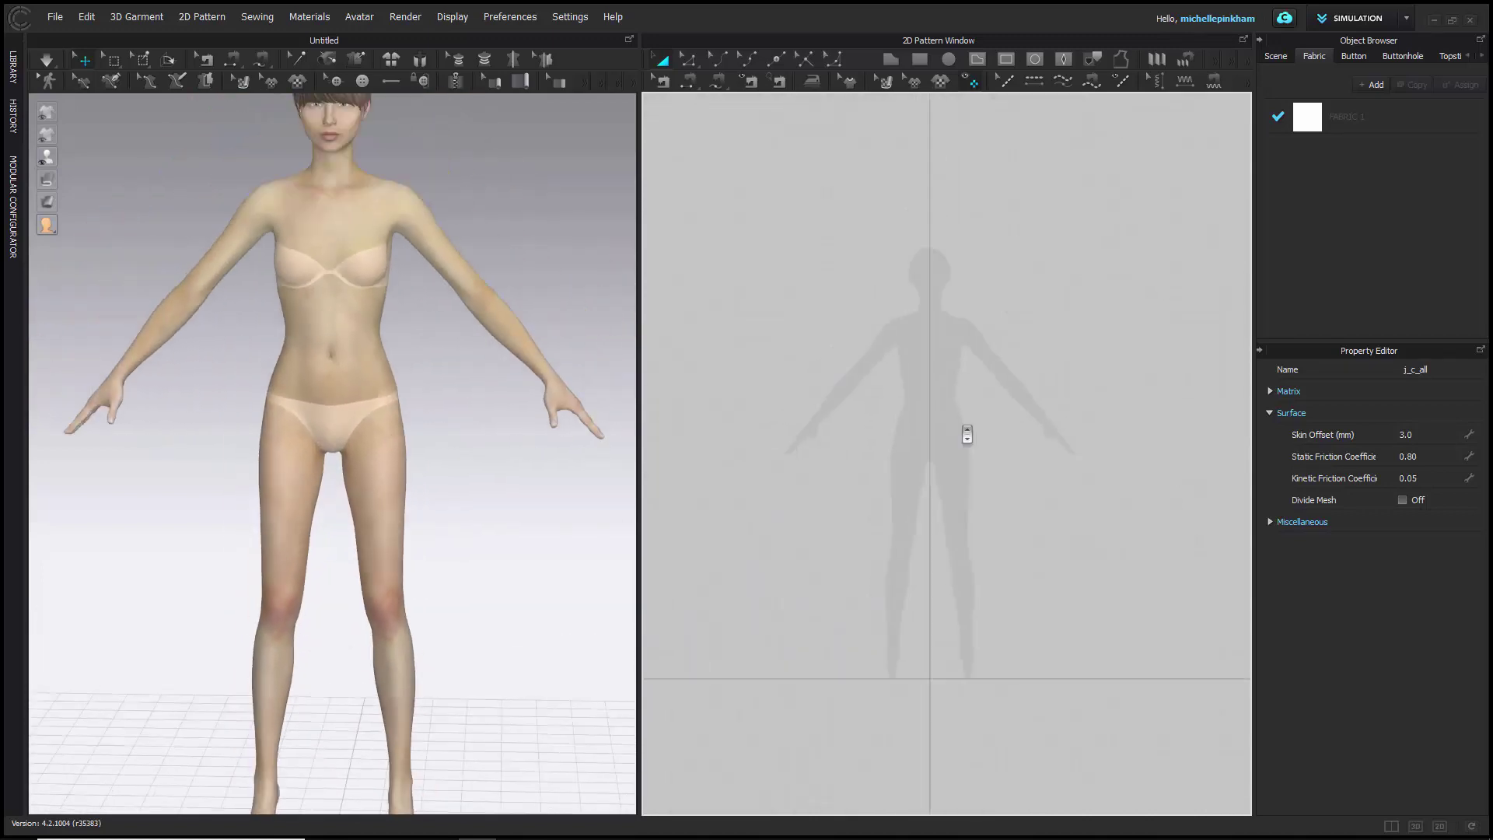
pyautogui.scroll(4, 962, 433)
pyautogui.scroll(-2, 932, 433)
pyautogui.scroll(2, 926, 433)
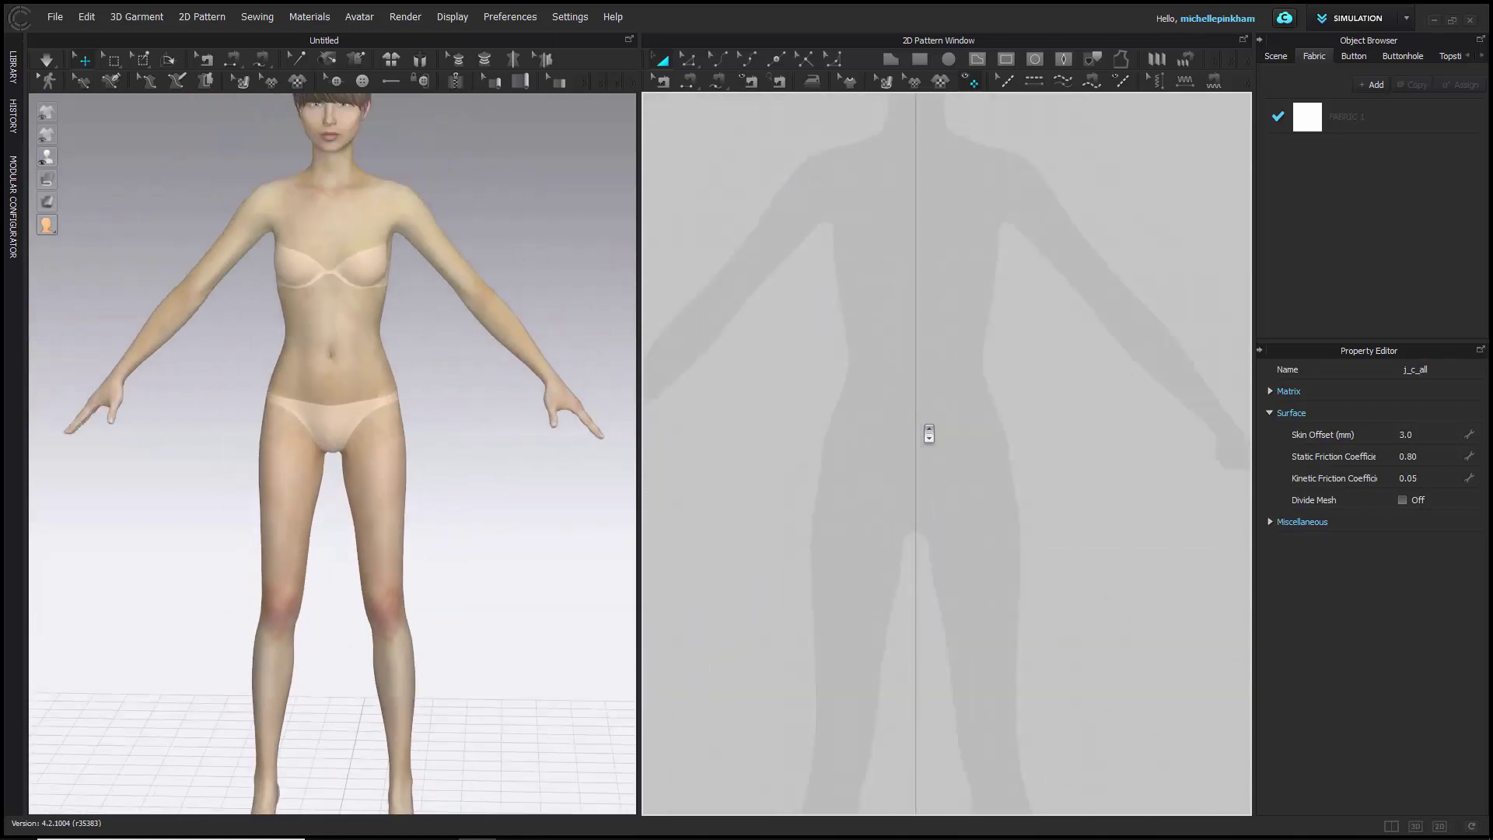
pyautogui.scroll(-1, 928, 433)
pyautogui.scroll(2, 928, 433)
# - Pan the 2D and 3D views, then use Zoom Extents All to fit the avatar in both windows
pyautogui.moveTo(930, 431); pyautogui.dragTo(963, 422, button='middle')
pyautogui.scroll(1, 260, 420)
pyautogui.moveTo(404, 420); pyautogui.dragTo(380, 466, button='middle')
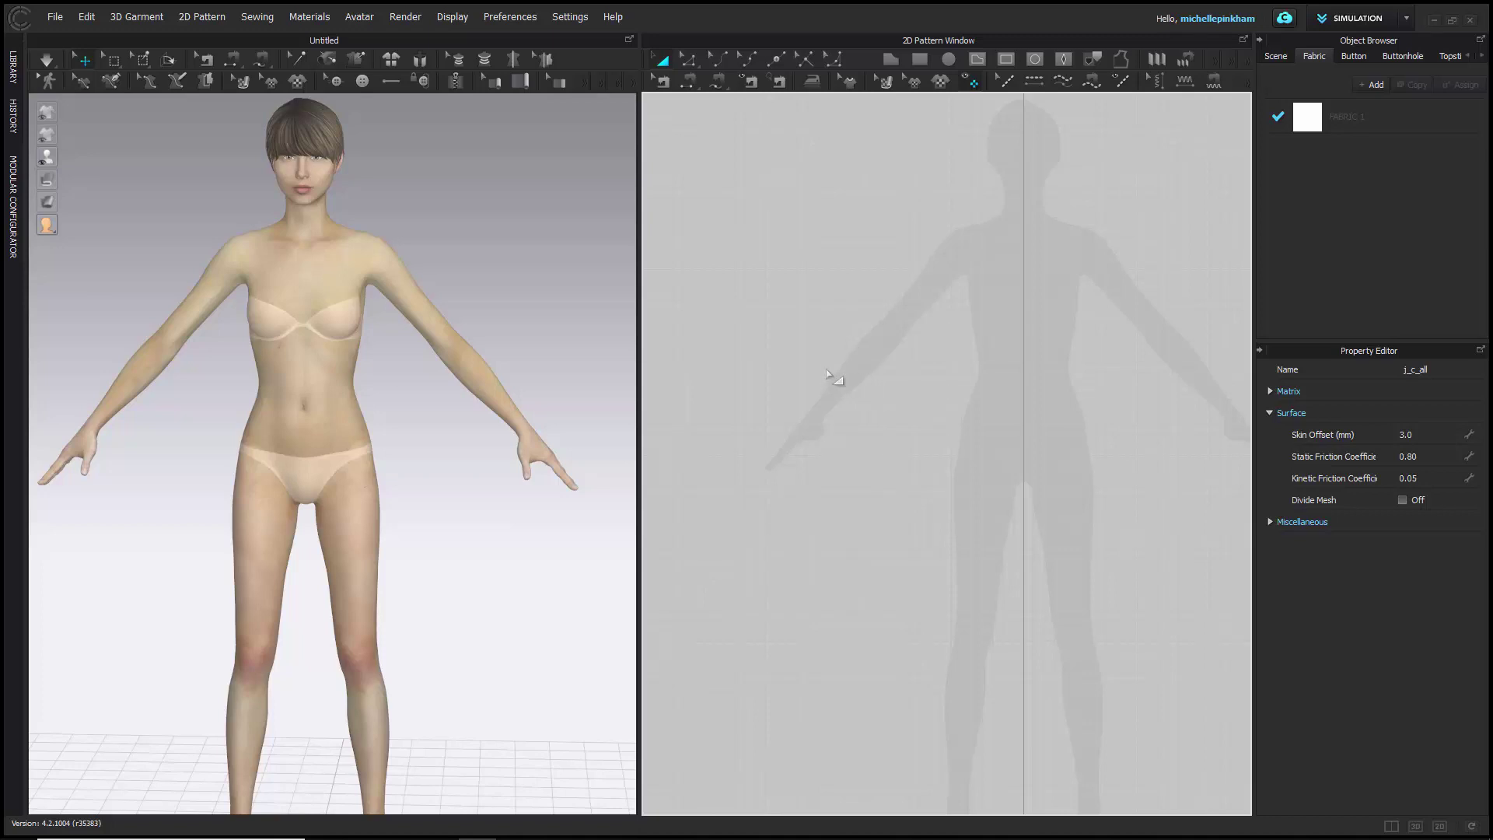
pyautogui.rightClick(825, 371)
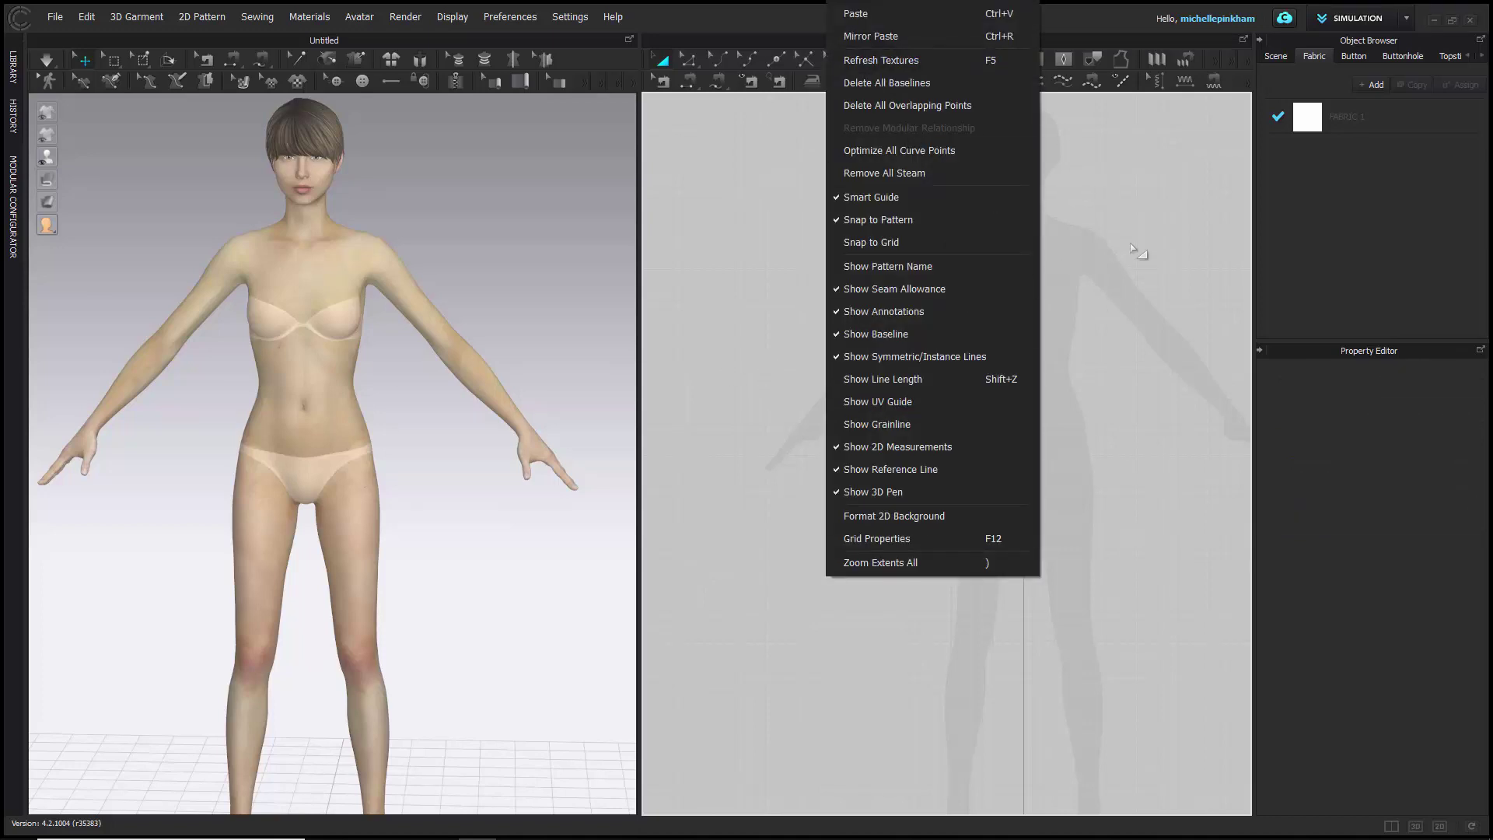
pyautogui.click(1015, 82)
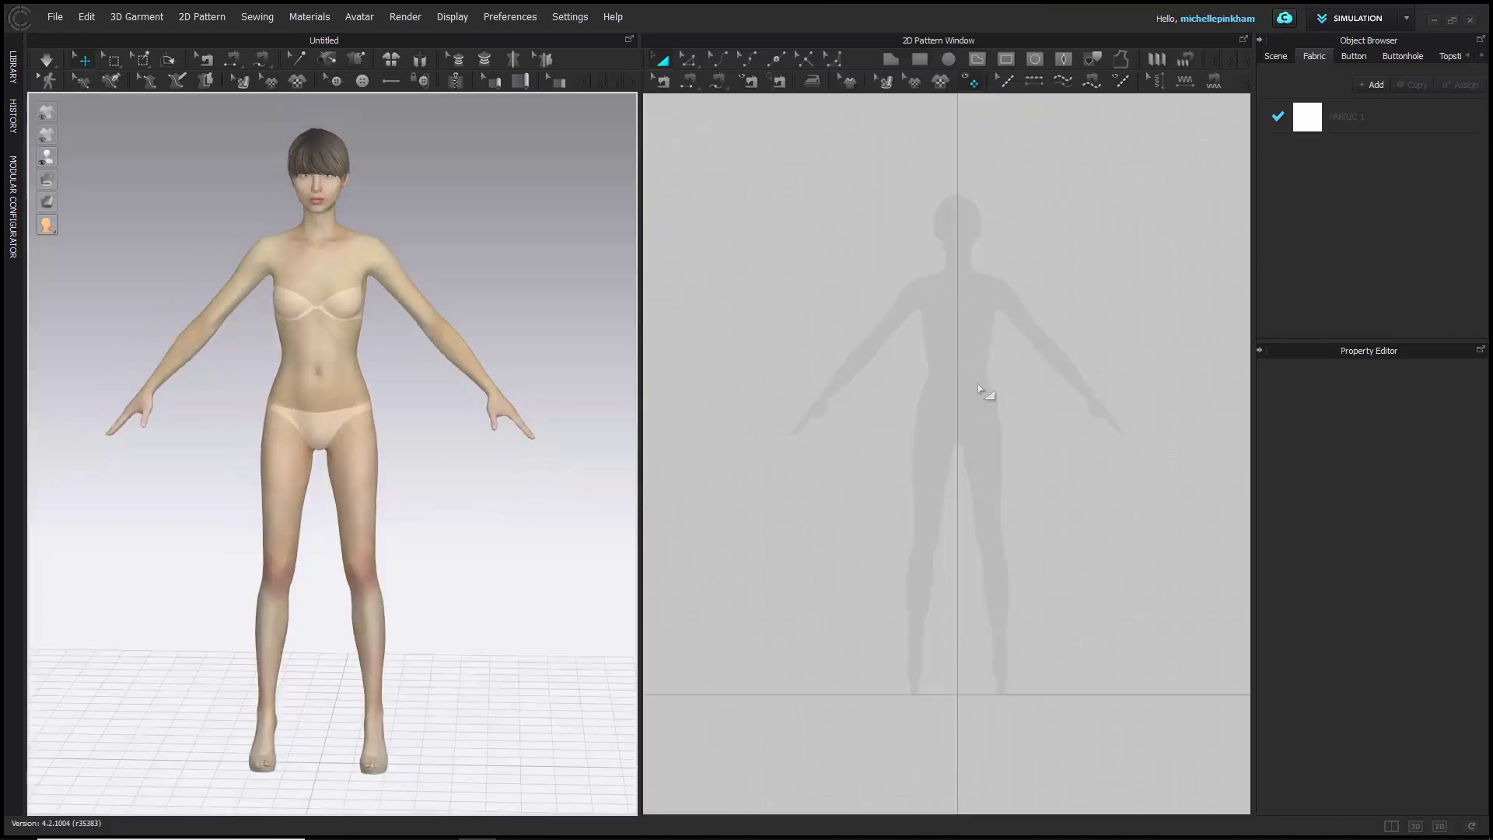